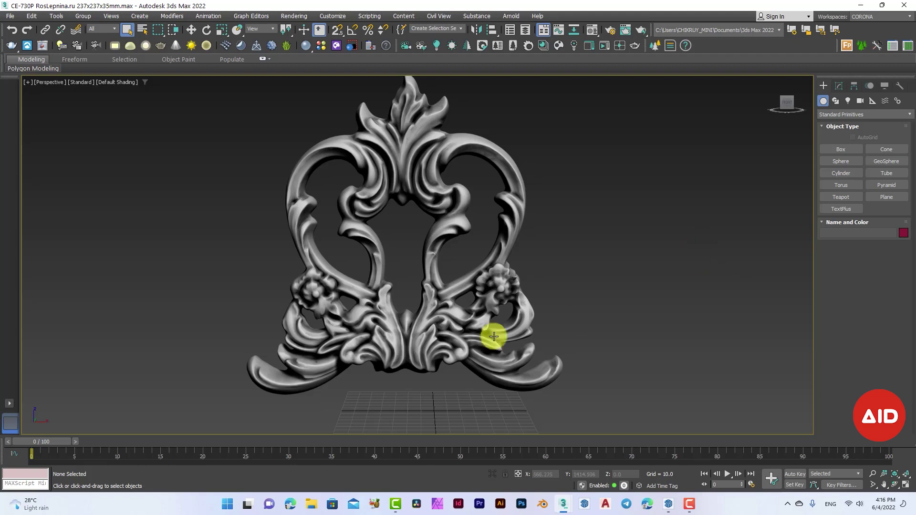
# - Switch the 3ds Max viewport to Edged Faces so the ornament's mesh edges show
pyautogui.click(434, 328)
pyautogui.moveTo(442, 311); pyautogui.dragTo(452, 317, button='middle')
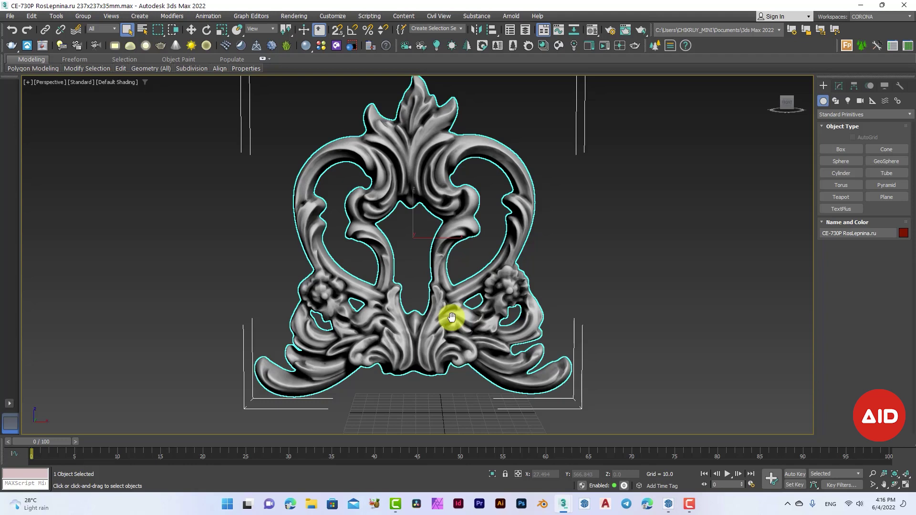
pyautogui.press('F4')
# - Zoom and pan across the ornament's lower part and wings to inspect its triangle mesh
pyautogui.moveTo(453, 325); pyautogui.dragTo(456, 316, button='middle')
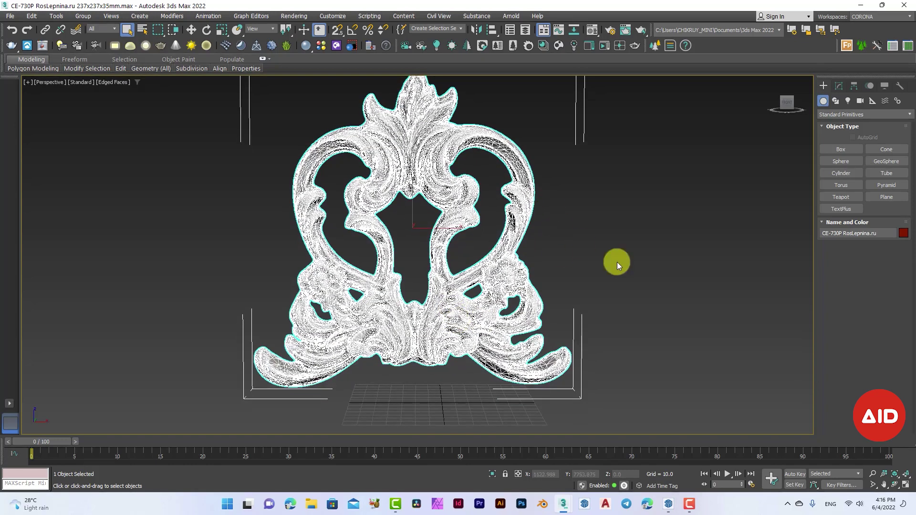
pyautogui.click(609, 308)
pyautogui.scroll(5, 440, 333)
pyautogui.moveTo(401, 348); pyautogui.dragTo(567, 286, button='middle')
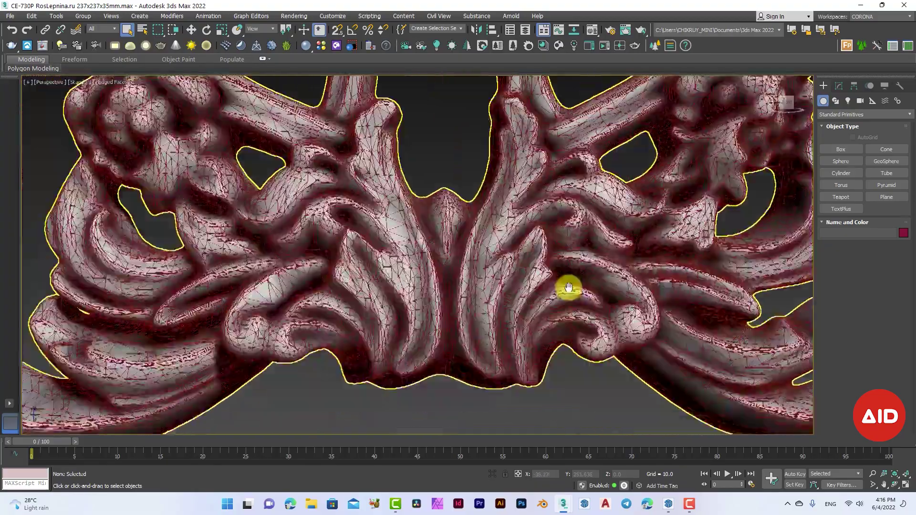
pyautogui.scroll(2, 435, 329)
pyautogui.scroll(-5, 307, 369)
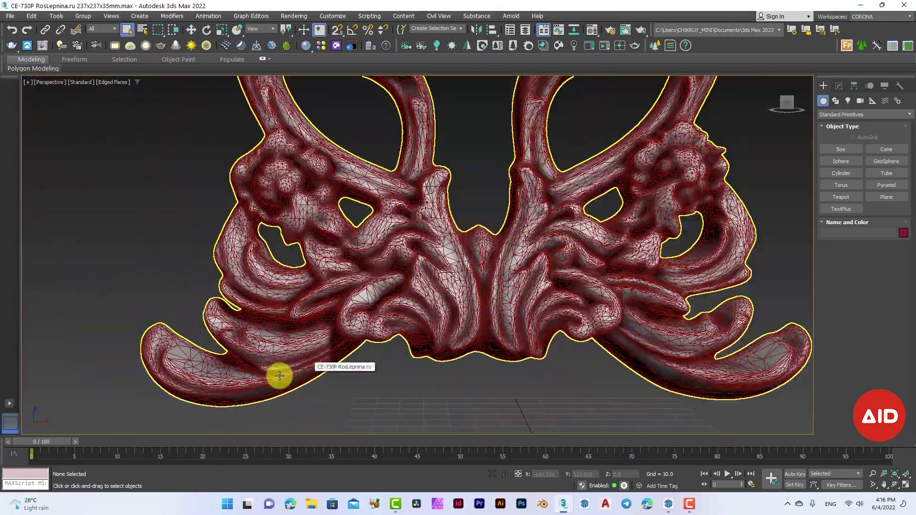
pyautogui.scroll(2, 364, 286)
pyautogui.moveTo(364, 287); pyautogui.dragTo(342, 369, button='middle')
pyautogui.scroll(-3, 286, 334)
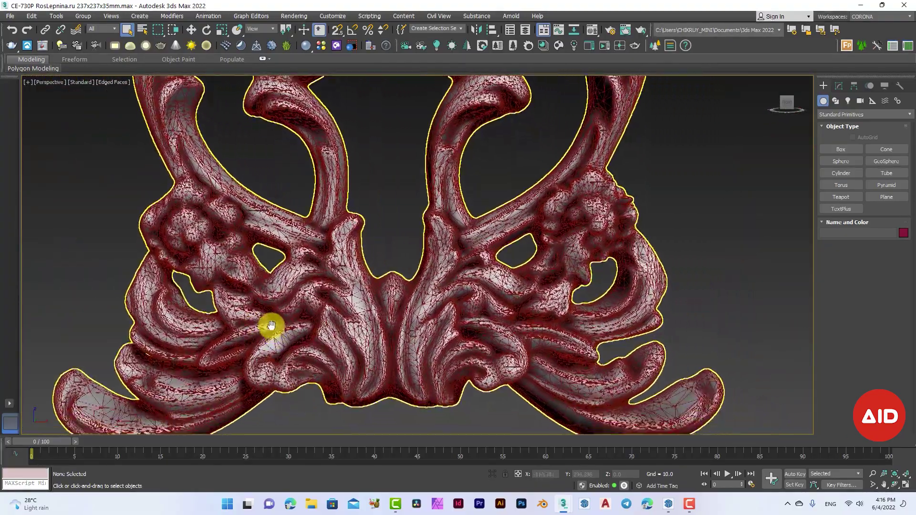
# - Inspect the central slot and flower motifs up close, then minimise 3ds Max
pyautogui.click(339, 324)
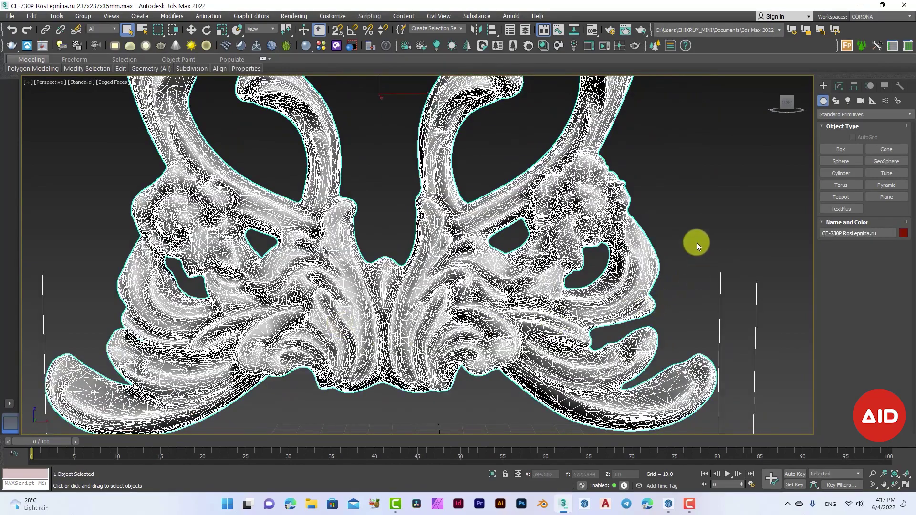
pyautogui.click(698, 241)
pyautogui.scroll(-3, 351, 303)
pyautogui.scroll(2, 374, 202)
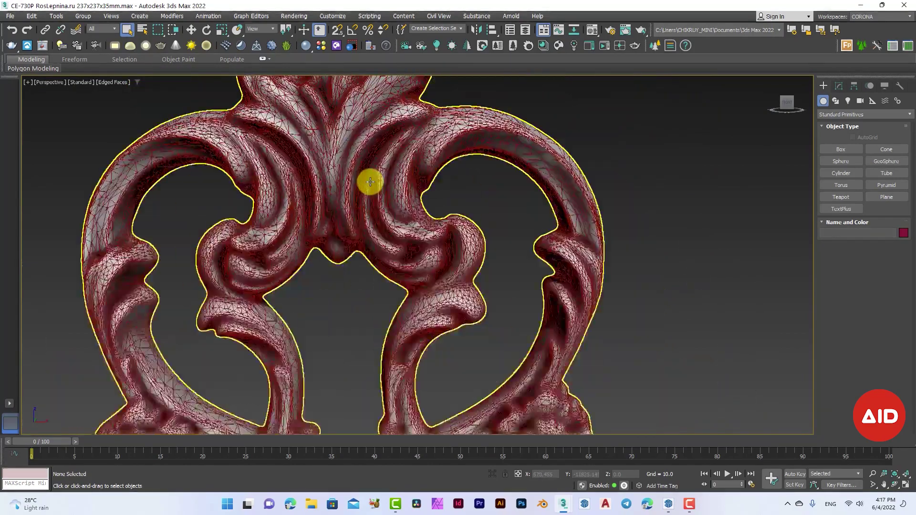
pyautogui.scroll(2, 368, 181)
pyautogui.scroll(2, 369, 181)
pyautogui.scroll(-2, 369, 180)
pyautogui.moveTo(361, 217)
pyautogui.mouseDown(button='middle')
pyautogui.moveTo(419, 272)
pyautogui.moveTo(454, 210)
pyautogui.mouseUp(button='middle')
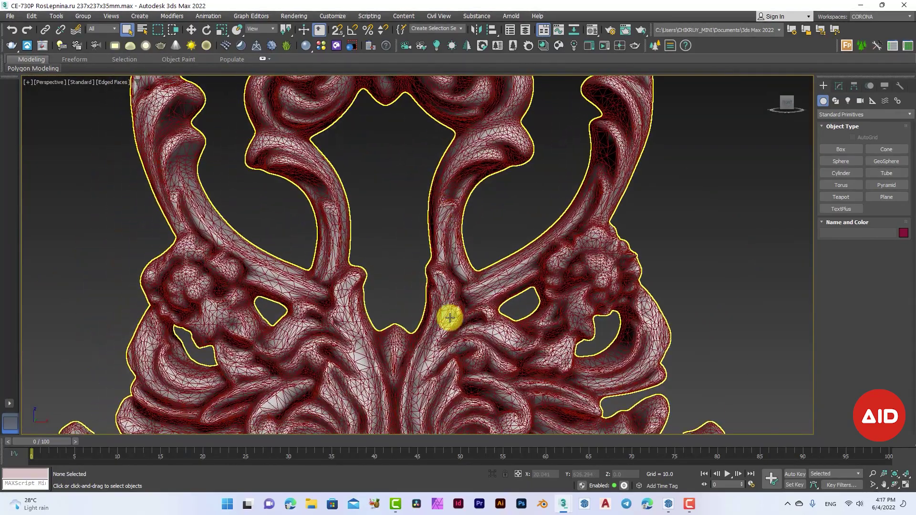
pyautogui.moveTo(451, 319)
pyautogui.mouseDown(button='middle')
pyautogui.moveTo(458, 322)
pyautogui.moveTo(471, 262)
pyautogui.moveTo(448, 302)
pyautogui.mouseUp(button='middle')
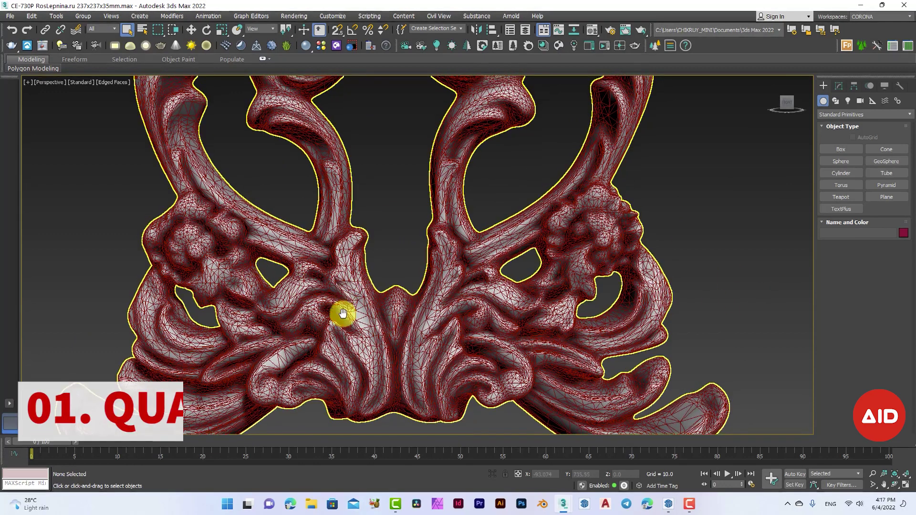
pyautogui.scroll(-5, 339, 343)
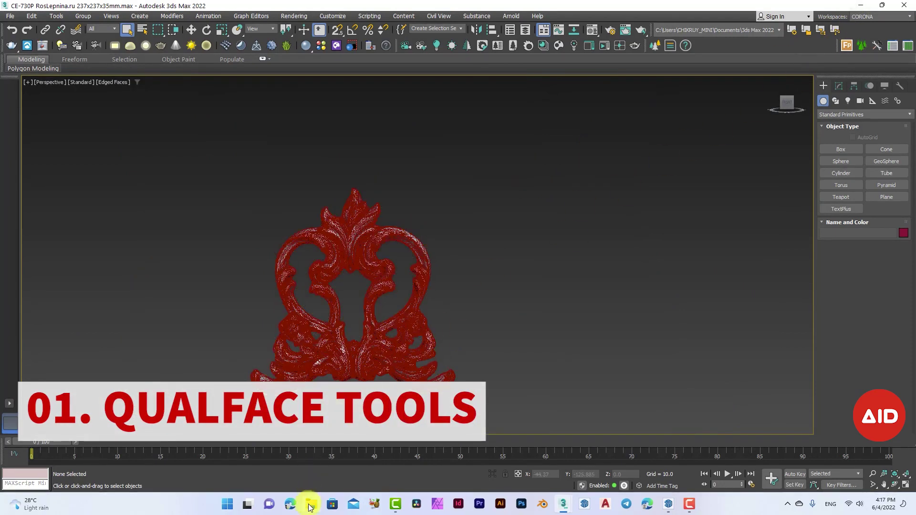
pyautogui.click(859, 6)
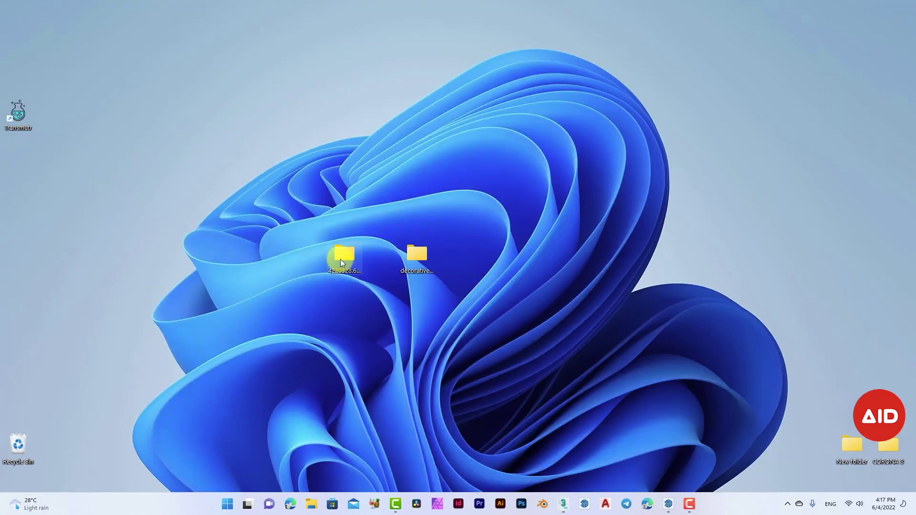
# - Open the 4220328.6290838c49f7f folder and select the CE-730P OBJ file
pyautogui.doubleClick(340, 259)
pyautogui.moveTo(397, 116); pyautogui.dragTo(392, 65)
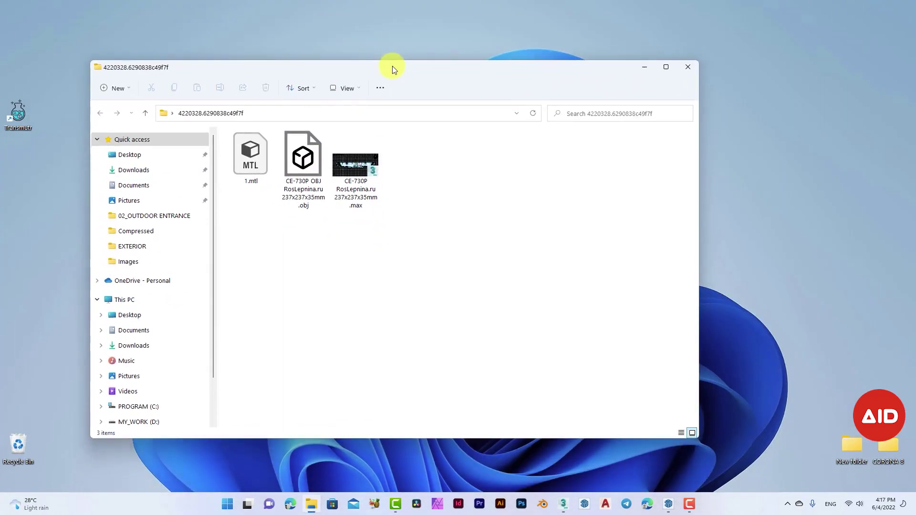
pyautogui.click(306, 205)
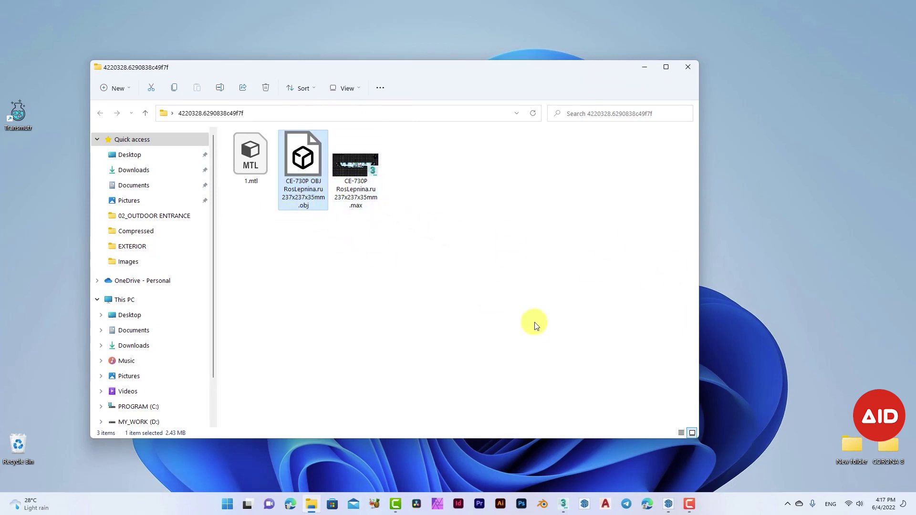
pyautogui.click(668, 504)
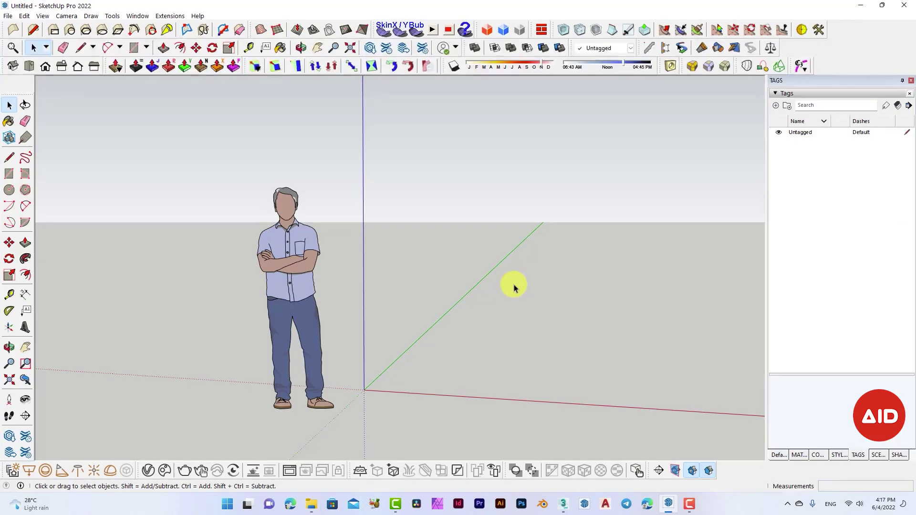
pyautogui.click(8, 16)
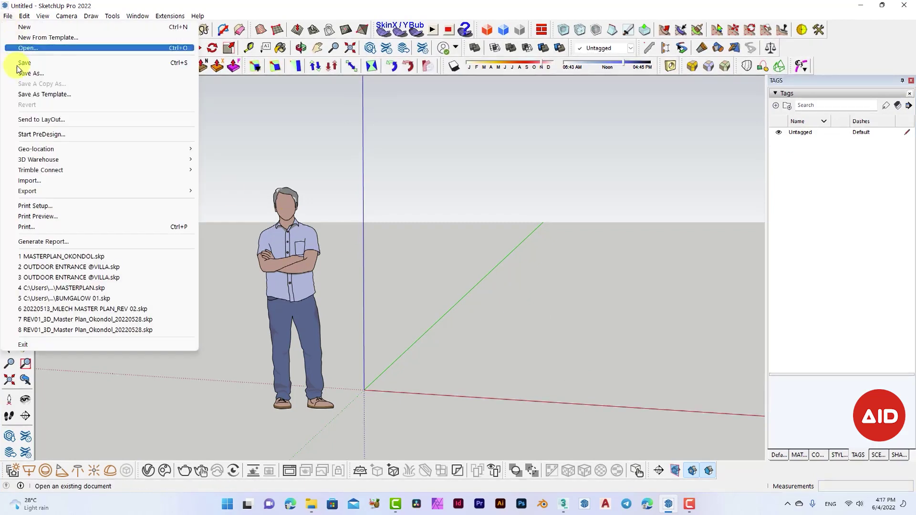
pyautogui.click(48, 180)
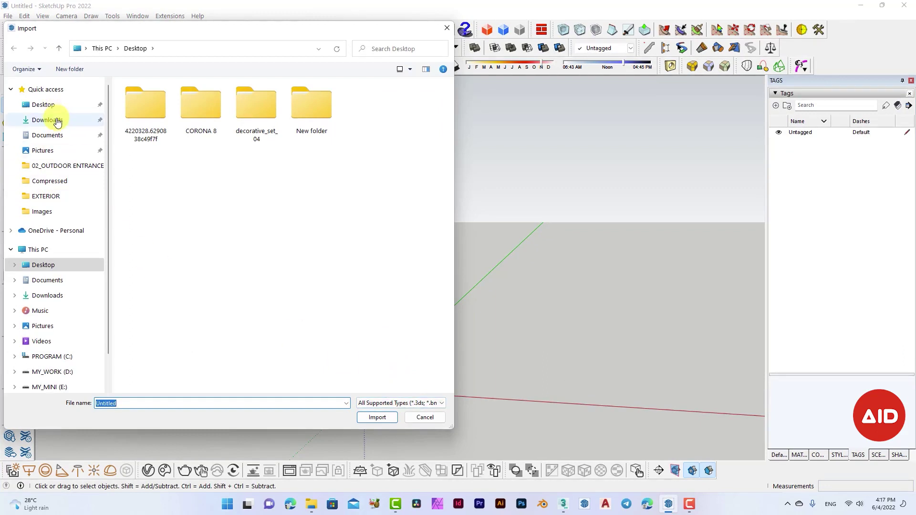
pyautogui.click(48, 105)
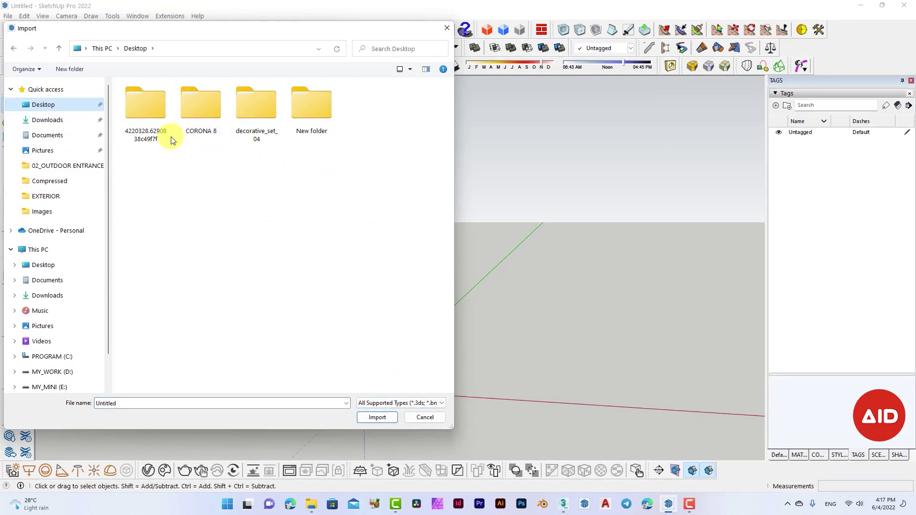
pyautogui.doubleClick(153, 119)
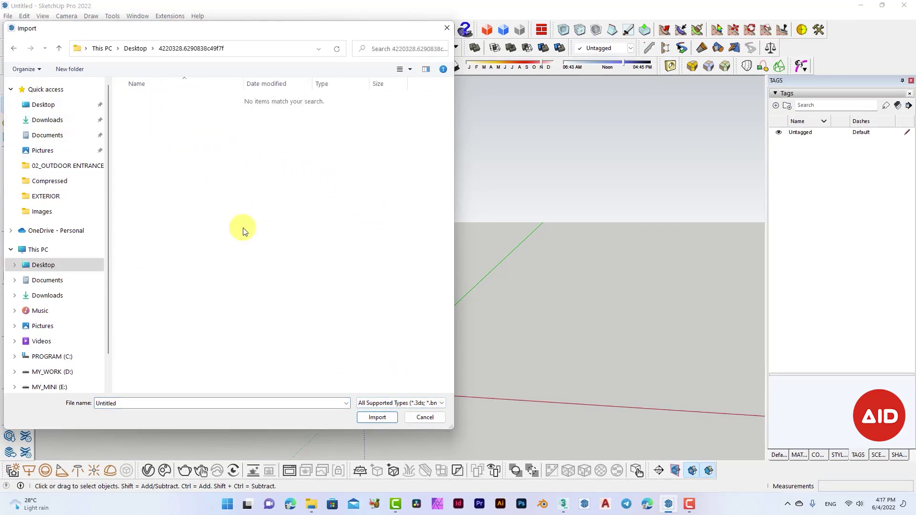
pyautogui.click(407, 403)
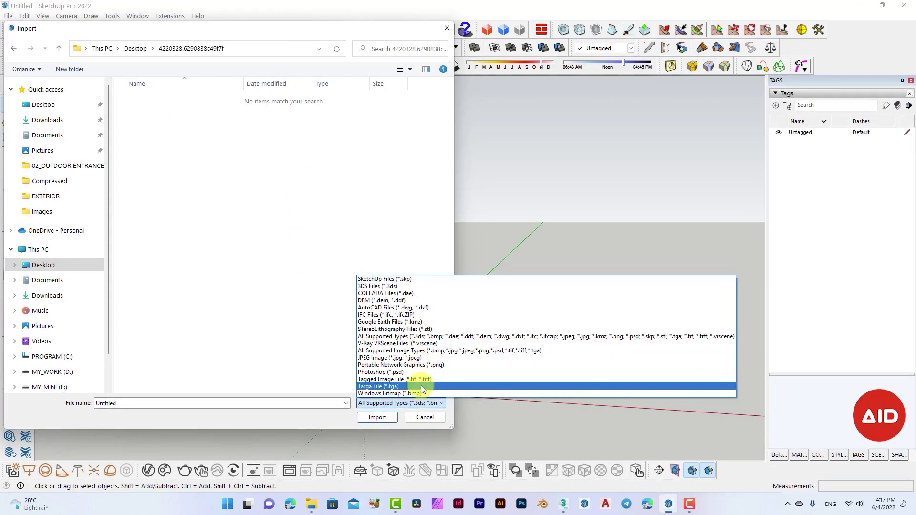
pyautogui.click(409, 233)
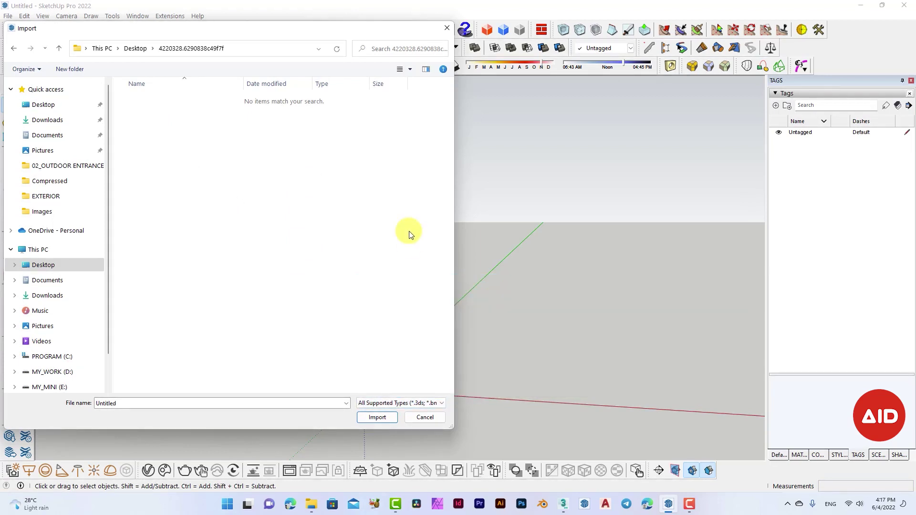
pyautogui.click(447, 28)
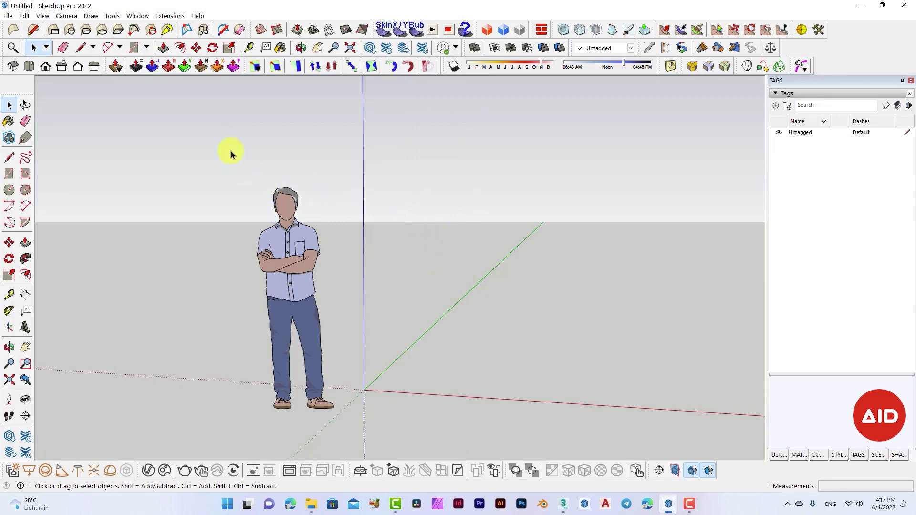
# - Install the QuadFaceTools_v0.15.0.rbz extension through the Extension Manager
pyautogui.click(169, 16)
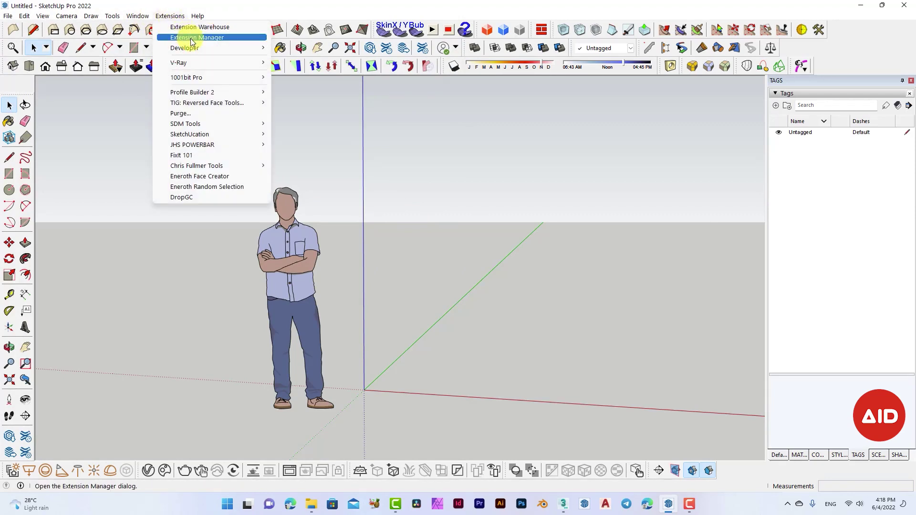
pyautogui.click(192, 38)
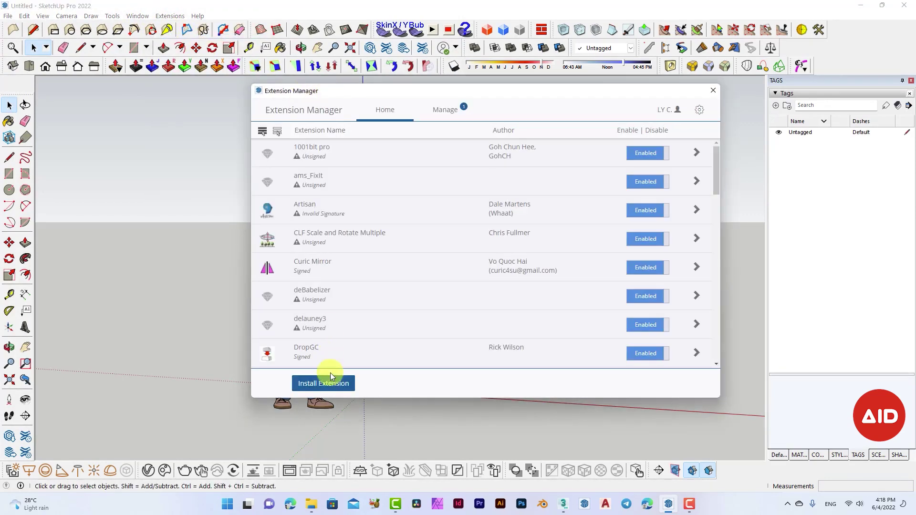
pyautogui.click(332, 384)
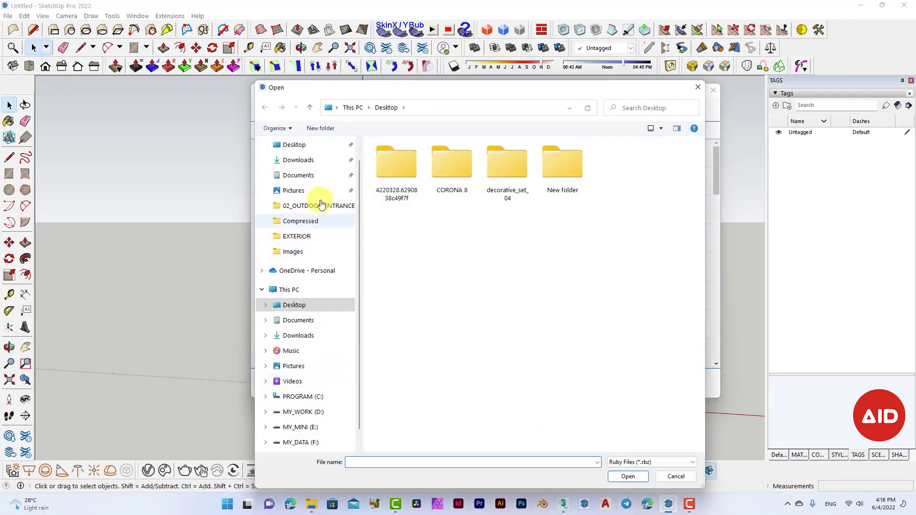
pyautogui.click(309, 162)
pyautogui.moveTo(432, 99)
pyautogui.mouseDown()
pyautogui.moveTo(302, 92)
pyautogui.moveTo(298, 79)
pyautogui.mouseUp()
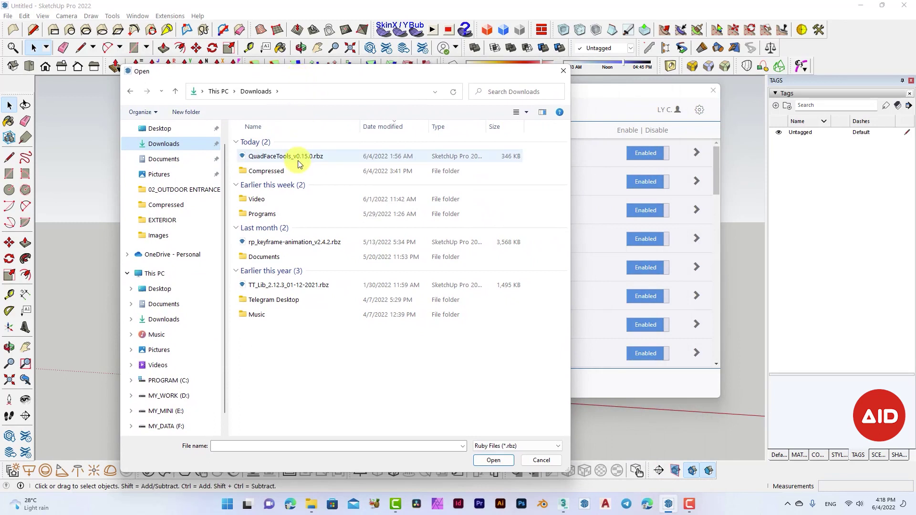
pyautogui.click(267, 157)
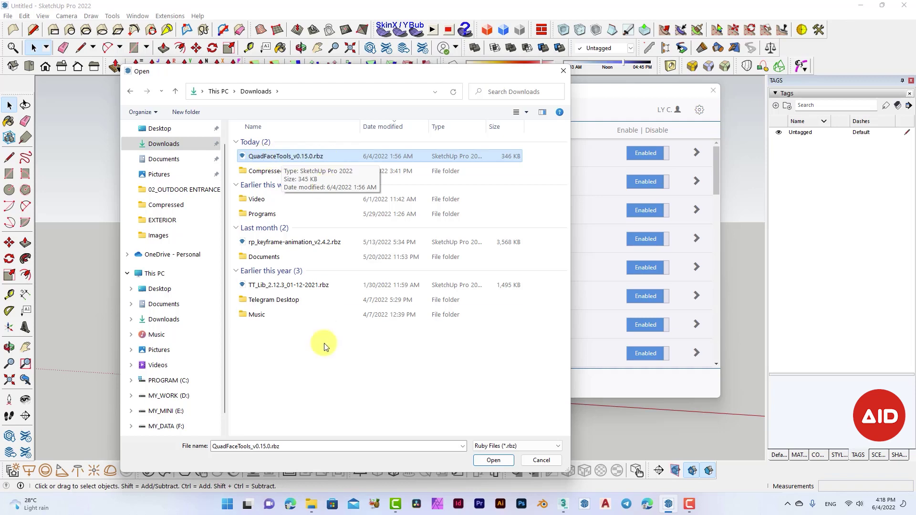
pyautogui.click(276, 286)
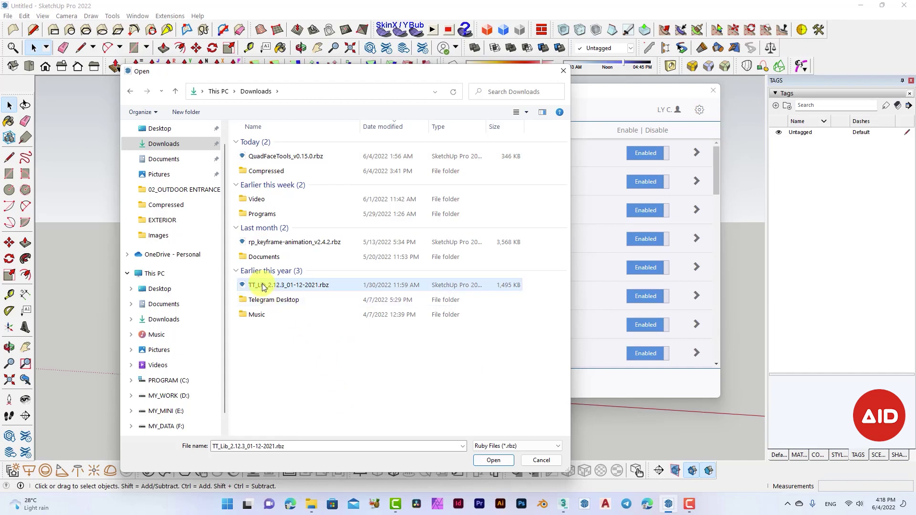
pyautogui.click(311, 159)
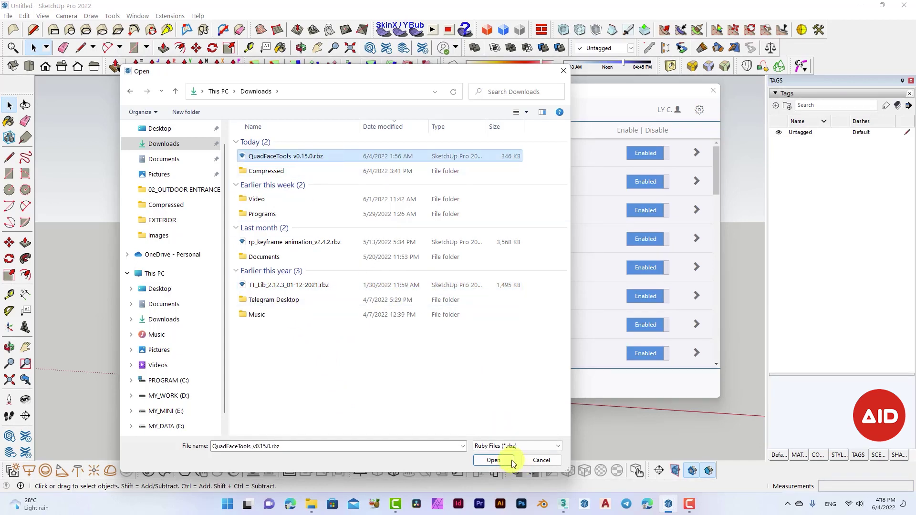
pyautogui.click(494, 460)
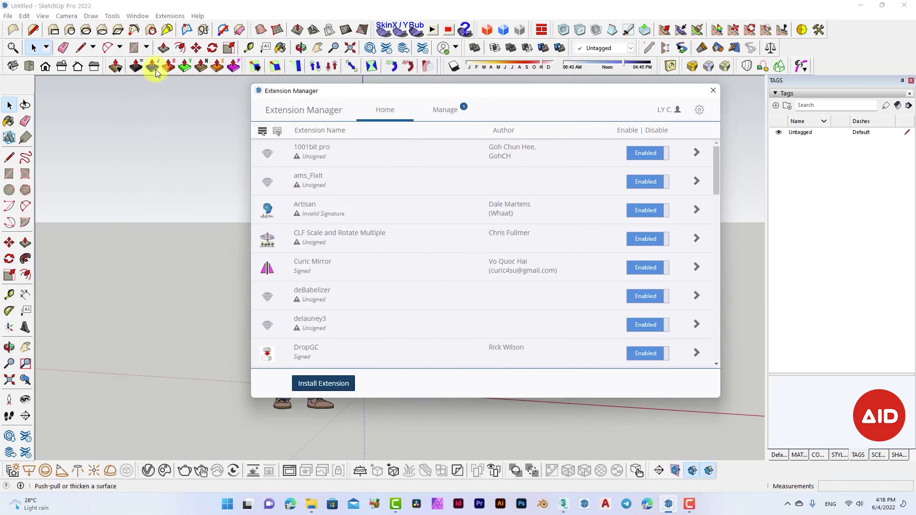
pyautogui.click(712, 91)
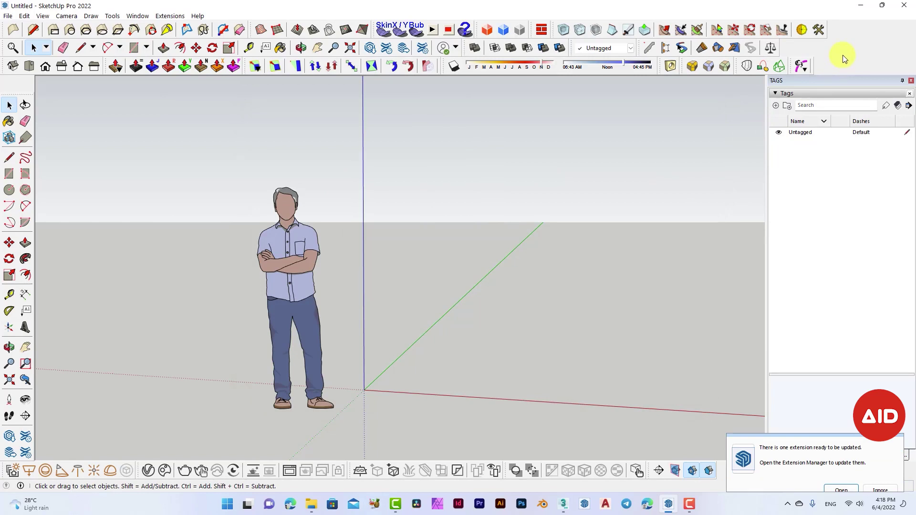
# - Show the QuadFace Tools toolbar and move it down over the viewport
pyautogui.rightClick(843, 55)
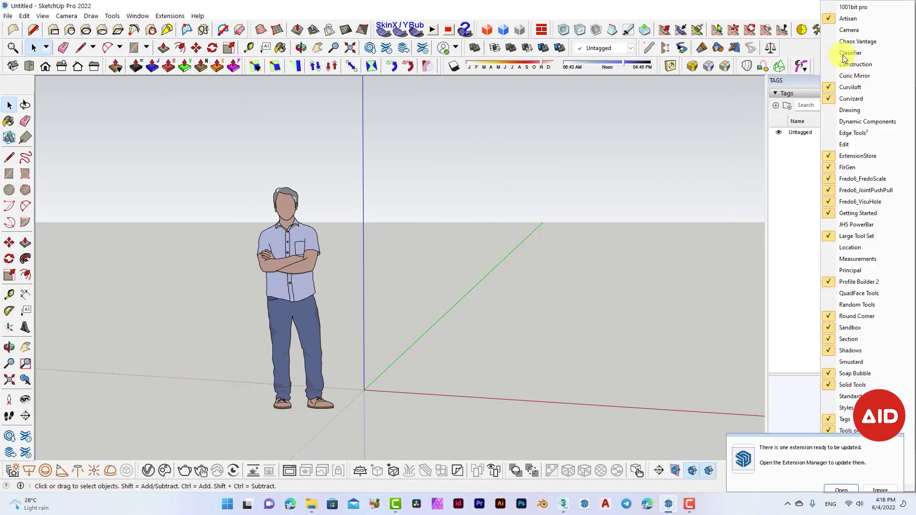
pyautogui.click(859, 293)
pyautogui.moveTo(330, 72); pyautogui.dragTo(344, 89)
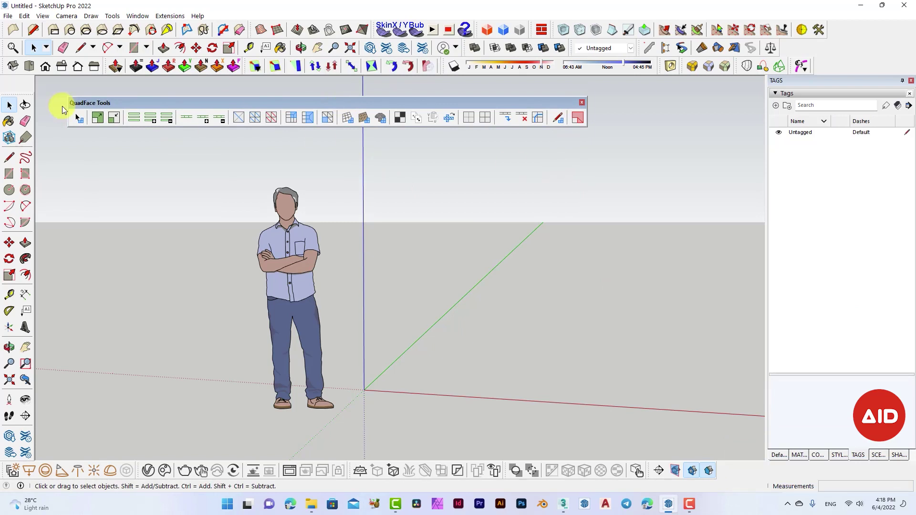
# - Pick the CE-730P OBJ file for import with file type OBJ Files - QuadFace Tools
pyautogui.click(7, 16)
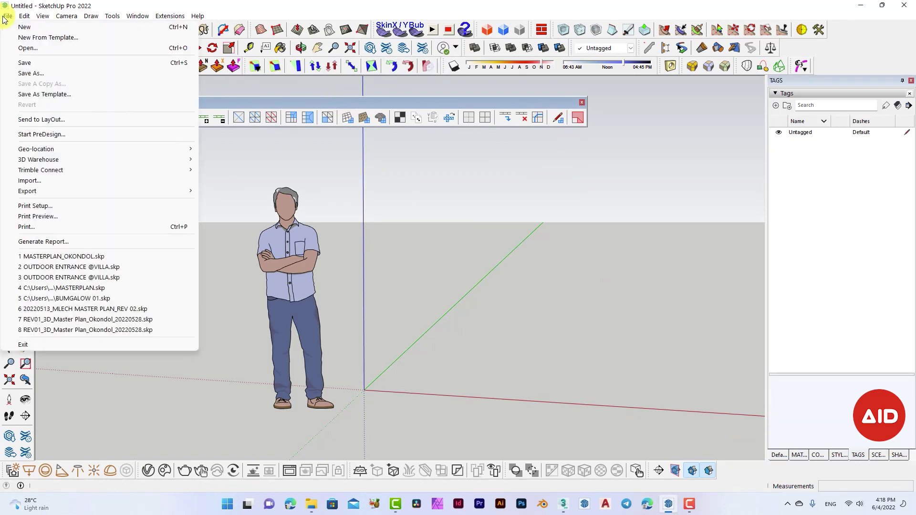
pyautogui.click(112, 182)
pyautogui.moveTo(181, 33); pyautogui.dragTo(285, 32)
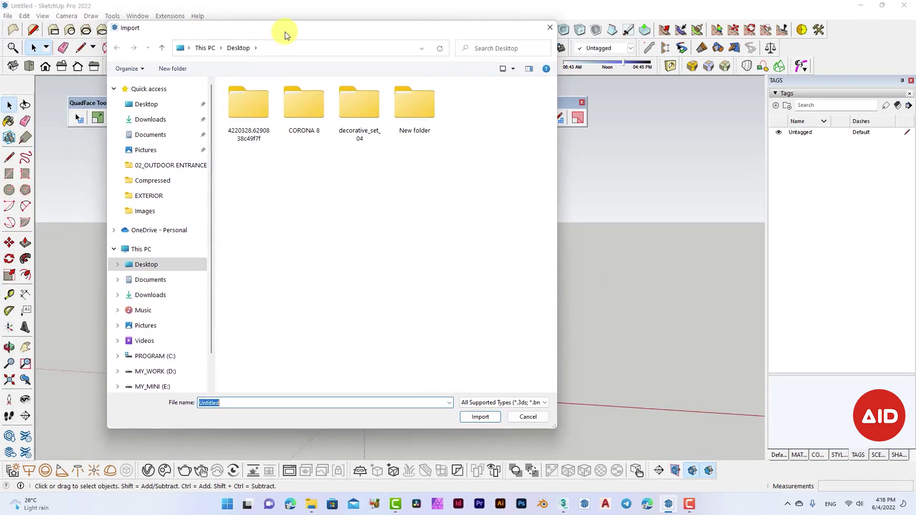
pyautogui.doubleClick(260, 119)
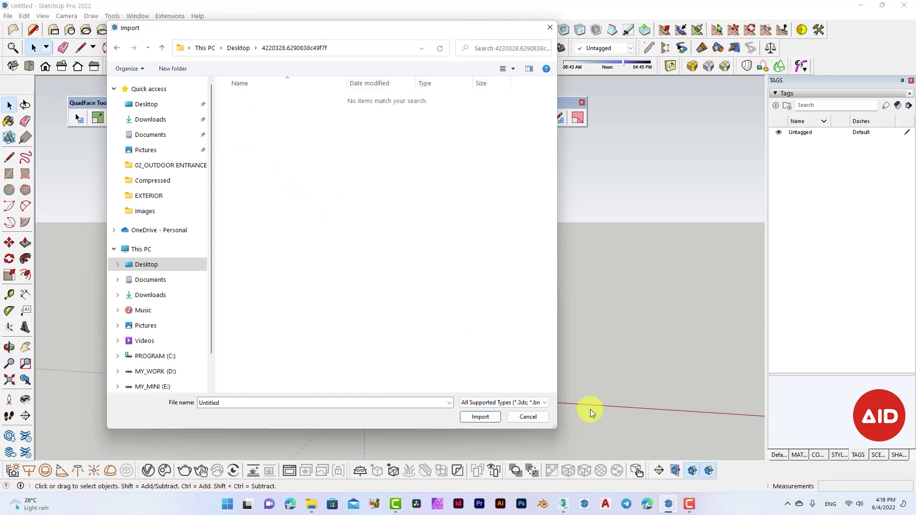
pyautogui.click(497, 405)
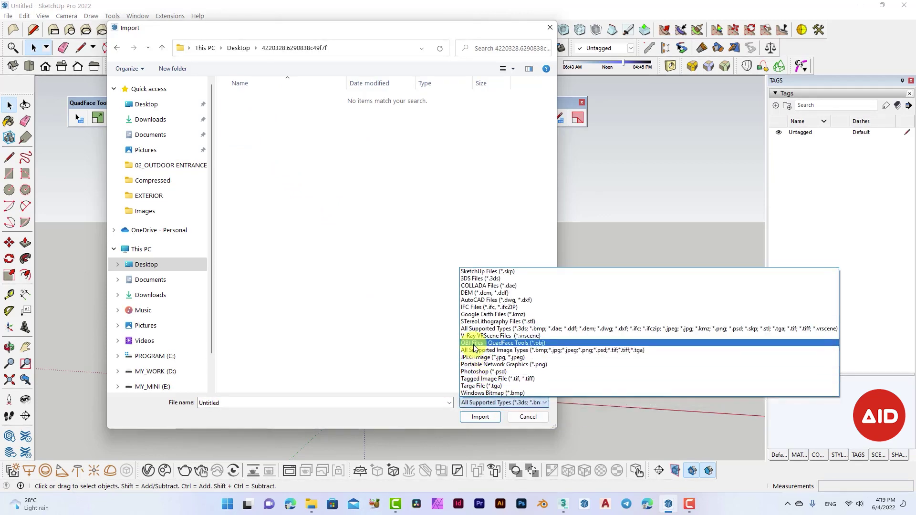
pyautogui.click(529, 343)
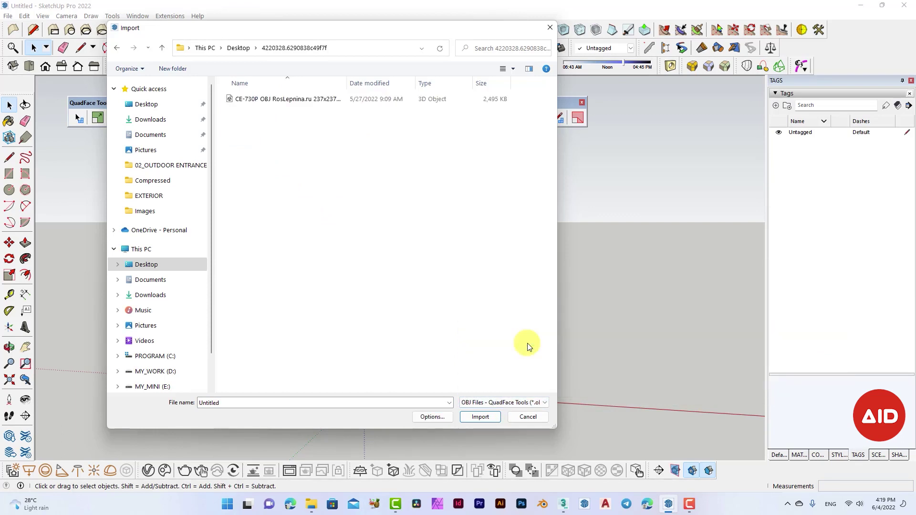
pyautogui.click(286, 100)
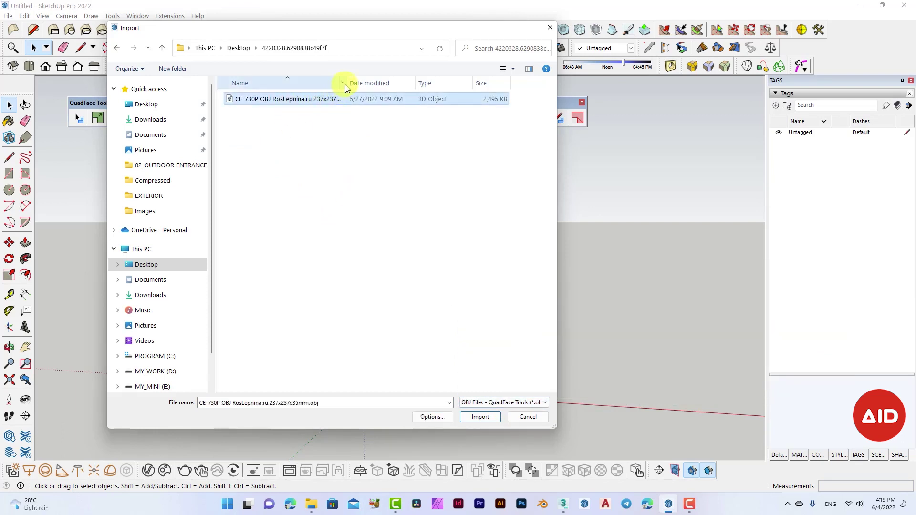
pyautogui.moveTo(345, 85); pyautogui.dragTo(425, 85)
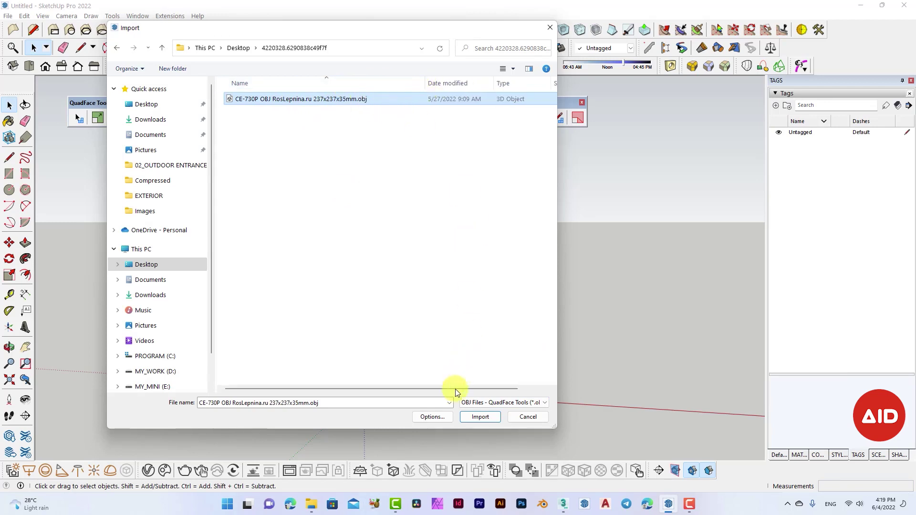
# - Set the OBJ import units to Millimeters in the import options
pyautogui.click(443, 418)
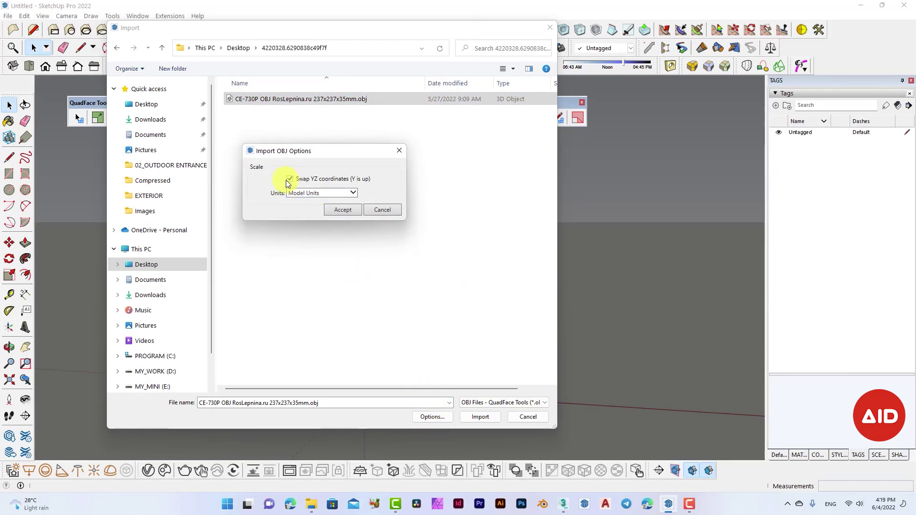
pyautogui.click(353, 193)
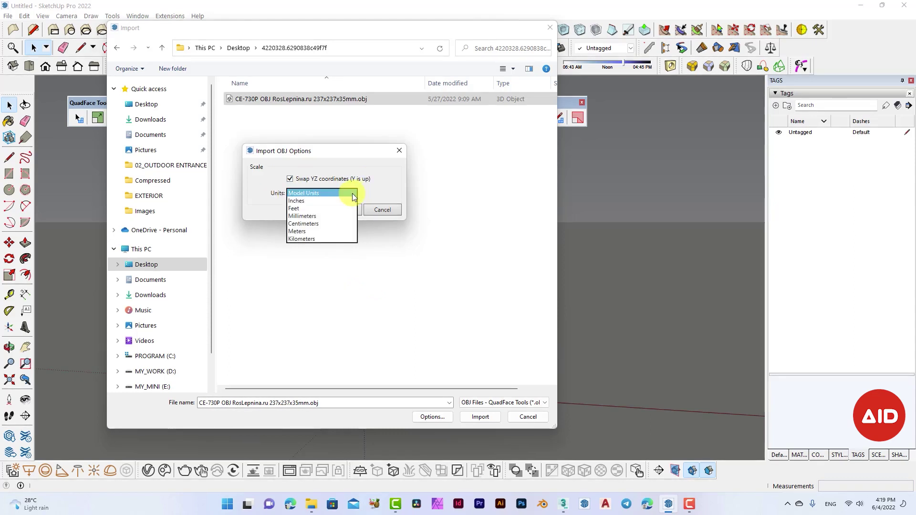
pyautogui.click(318, 217)
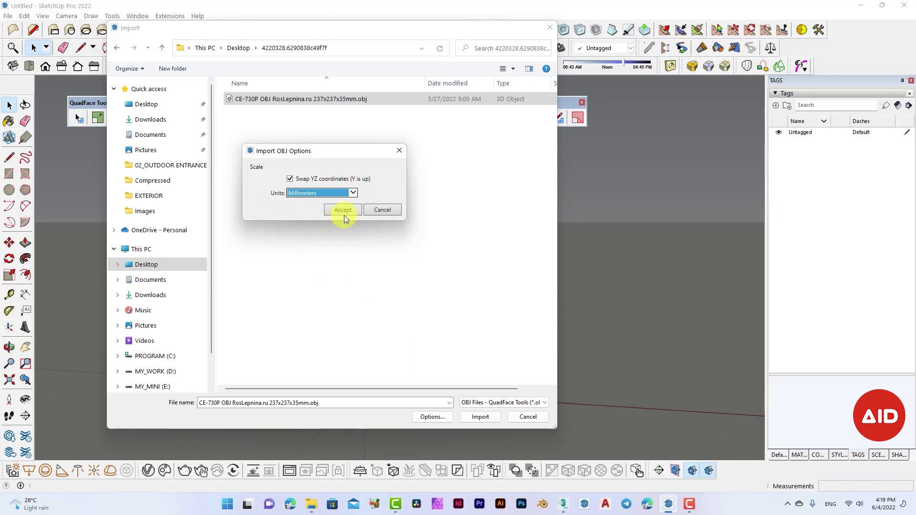
pyautogui.click(345, 211)
# - Import the OBJ, dismiss the results summary and select the ornament
pyautogui.click(488, 418)
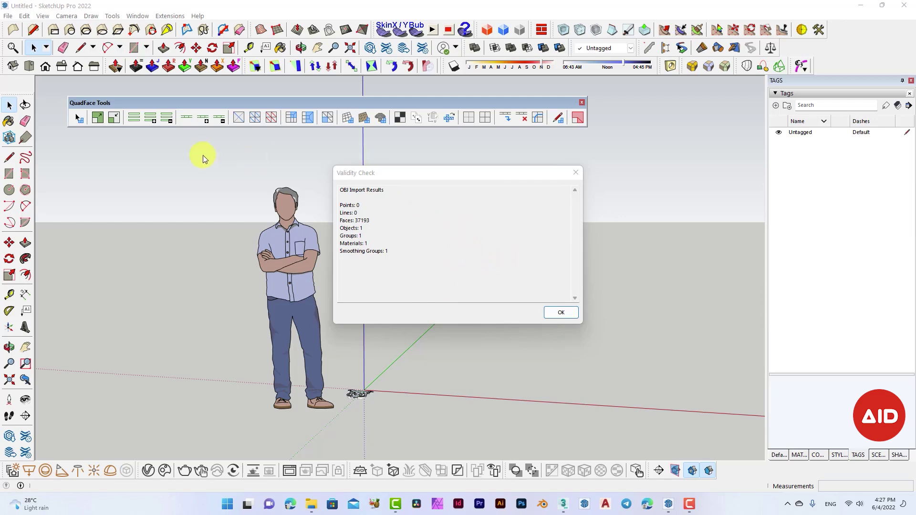
pyautogui.click(569, 315)
pyautogui.moveTo(380, 385); pyautogui.dragTo(366, 392, button='middle')
pyautogui.scroll(3, 366, 392)
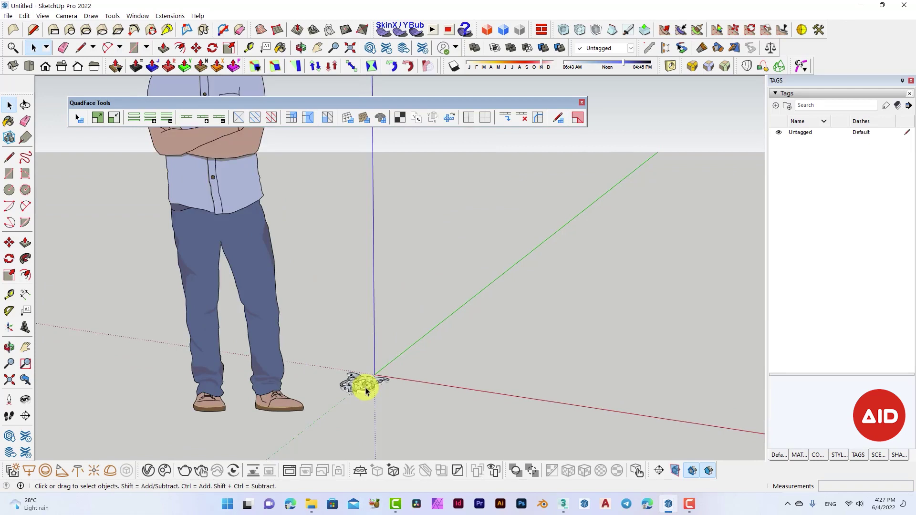
pyautogui.click(366, 391)
pyautogui.scroll(3, 366, 391)
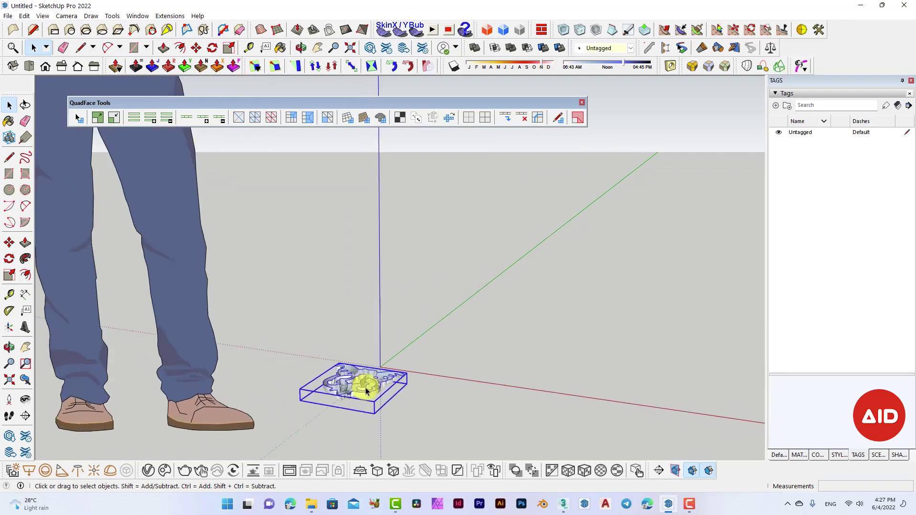
# - Rotate the ornament 90° so it stands upright
pyautogui.press('q')
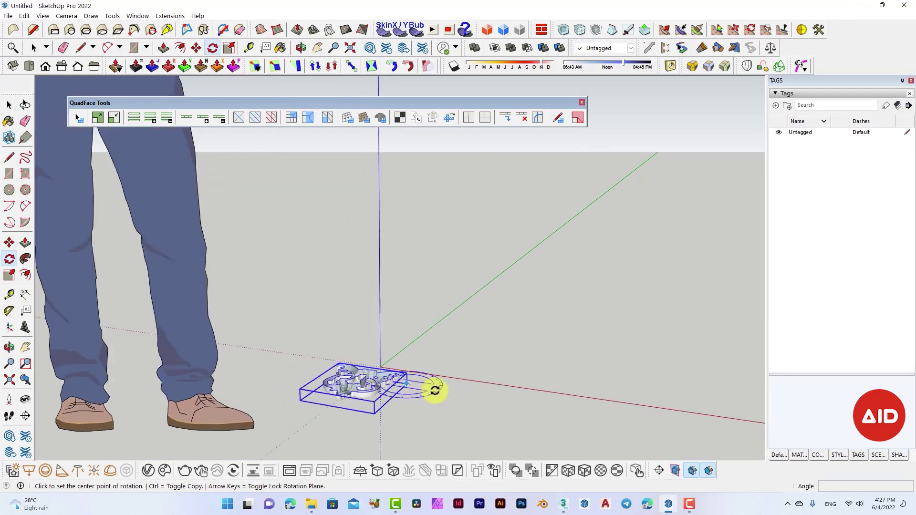
pyautogui.click(430, 392)
pyautogui.click(375, 409)
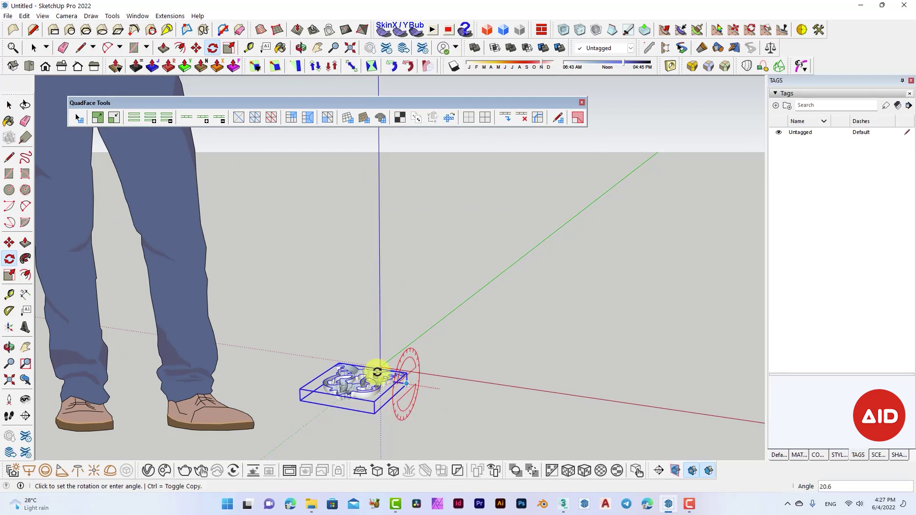
pyautogui.click(387, 350)
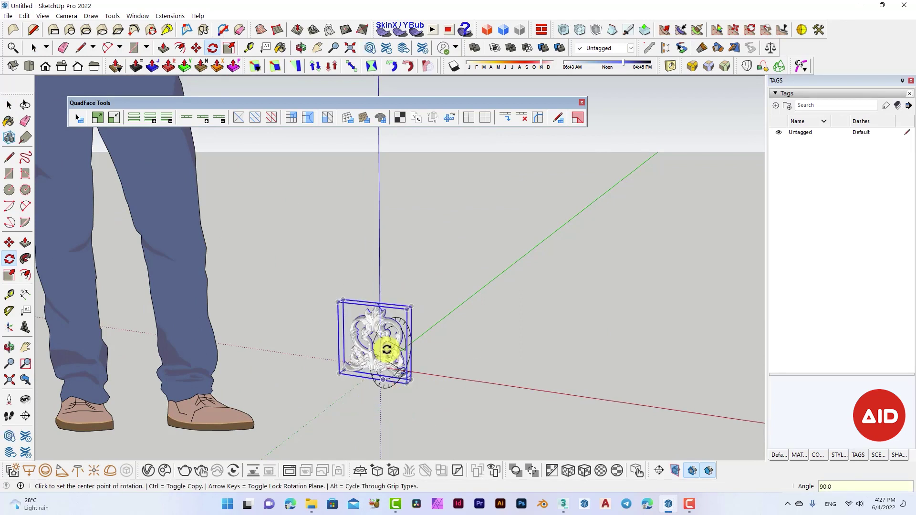
pyautogui.moveTo(386, 349); pyautogui.dragTo(422, 348, button='middle')
pyautogui.press('space')
pyautogui.scroll(2, 467, 323)
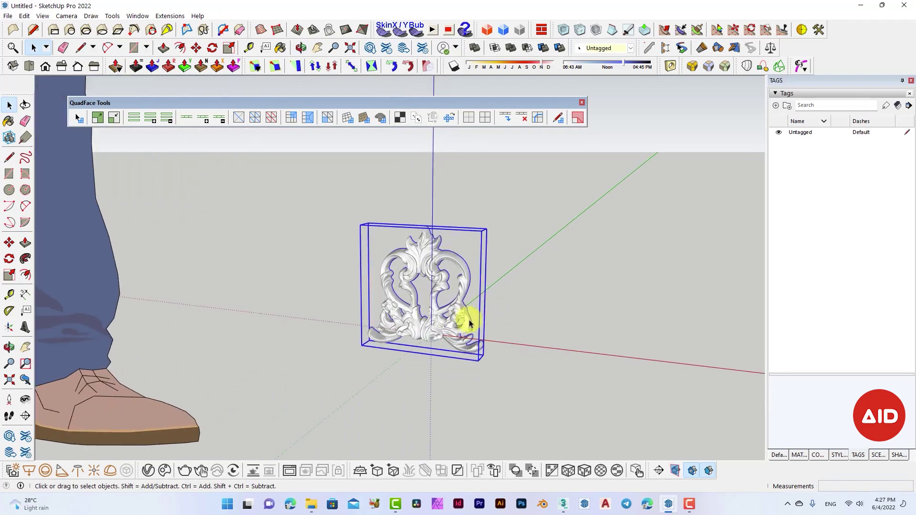
pyautogui.scroll(-1, 483, 321)
# - Scale the ornament uniformly by a factor of 2
pyautogui.press('s')
pyautogui.click(482, 229)
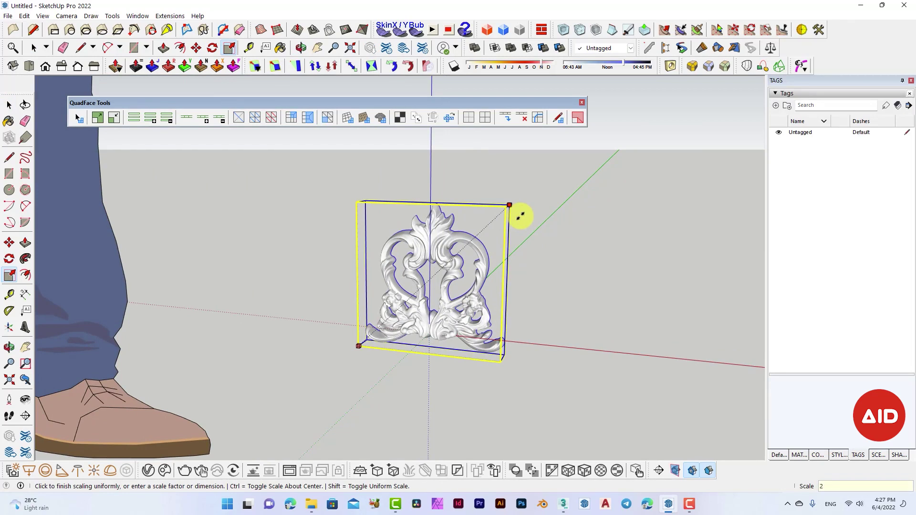
pyautogui.press('Return')
pyautogui.press('space')
pyautogui.scroll(2, 473, 306)
pyautogui.press('o')
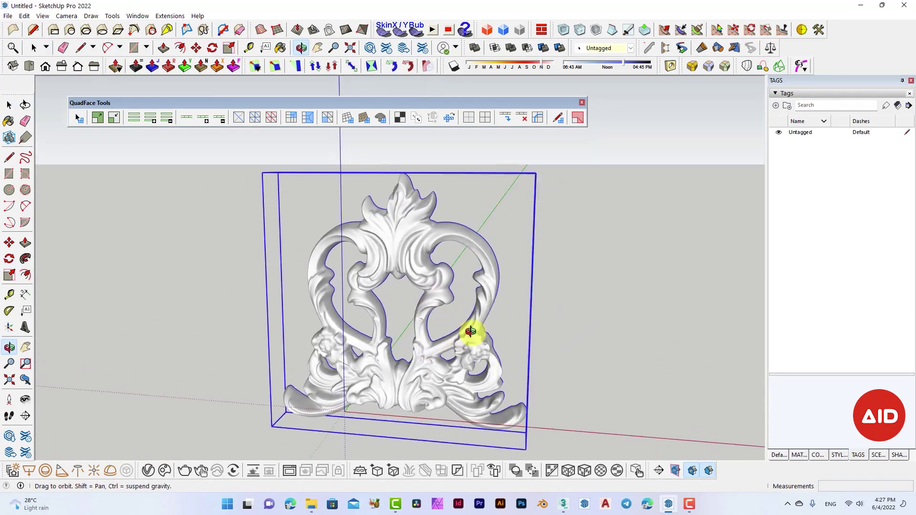
pyautogui.press('space')
pyautogui.scroll(3, 410, 394)
pyautogui.scroll(2, 389, 389)
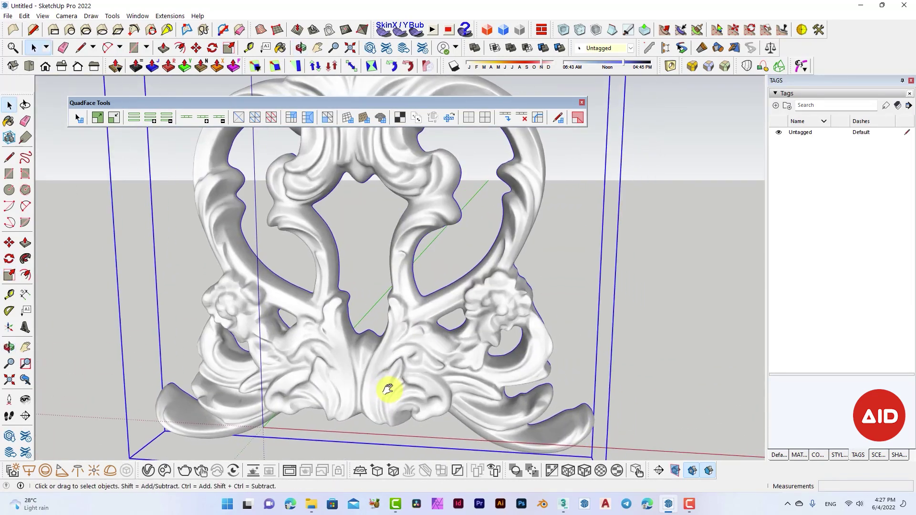
# - Turn on View > Hidden Geometry to display the mesh, then select the ornament
pyautogui.click(41, 16)
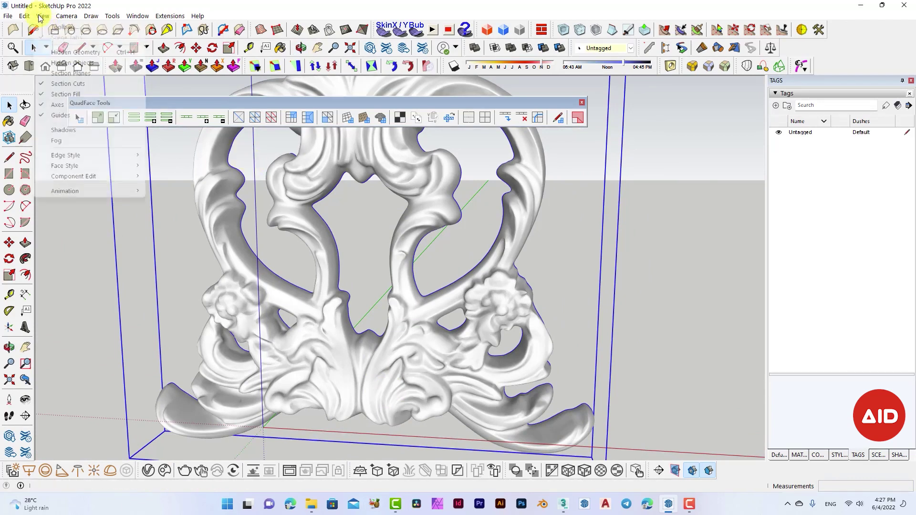
pyautogui.click(79, 52)
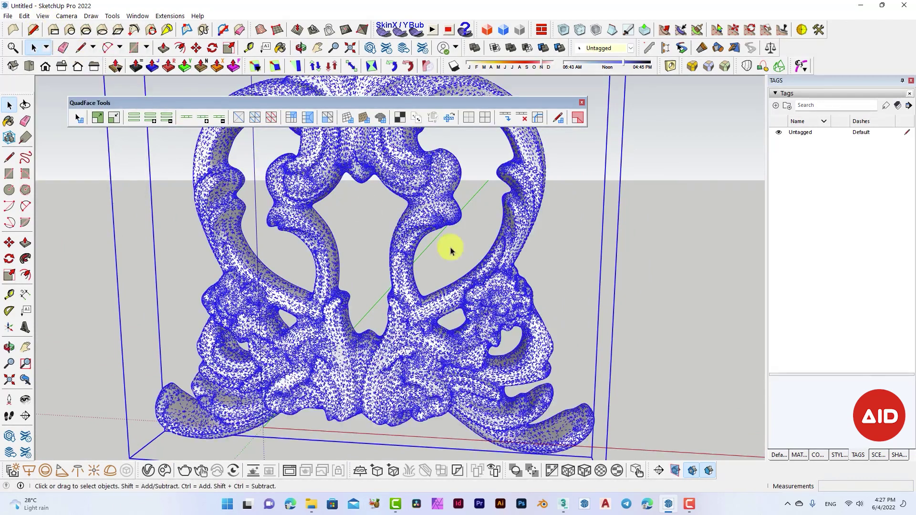
pyautogui.moveTo(482, 353)
pyautogui.mouseDown(button='middle')
pyautogui.moveTo(478, 403)
pyautogui.moveTo(567, 398)
pyautogui.moveTo(638, 379)
pyautogui.moveTo(480, 405)
pyautogui.moveTo(380, 380)
pyautogui.moveTo(399, 352)
pyautogui.moveTo(517, 290)
pyautogui.moveTo(633, 310)
pyautogui.moveTo(485, 343)
pyautogui.moveTo(272, 348)
pyautogui.moveTo(284, 370)
pyautogui.moveTo(476, 363)
pyautogui.moveTo(341, 389)
pyautogui.moveTo(316, 358)
pyautogui.moveTo(299, 368)
pyautogui.moveTo(438, 366)
pyautogui.mouseUp(button='middle')
pyautogui.click(632, 309)
pyautogui.scroll(-3, 340, 373)
pyautogui.scroll(2, 316, 358)
pyautogui.scroll(3, 316, 358)
pyautogui.scroll(3, 316, 359)
pyautogui.scroll(2, 316, 361)
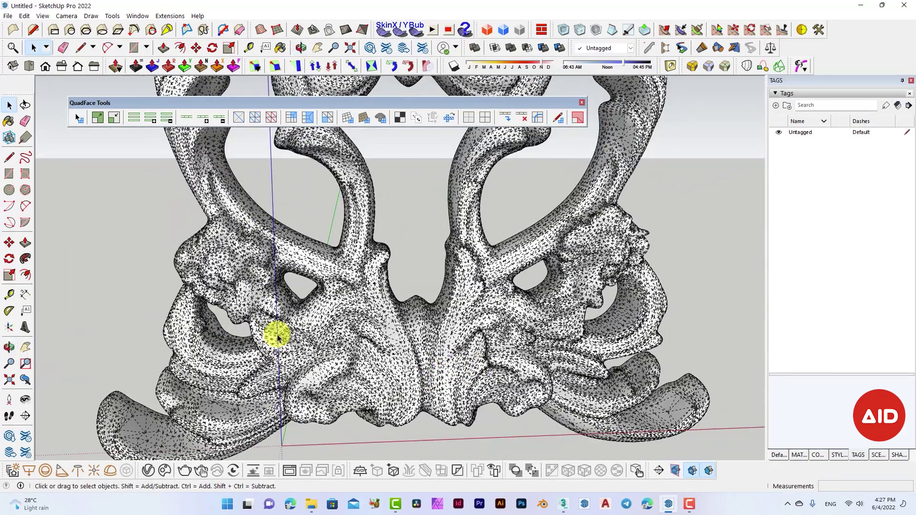
pyautogui.click(313, 346)
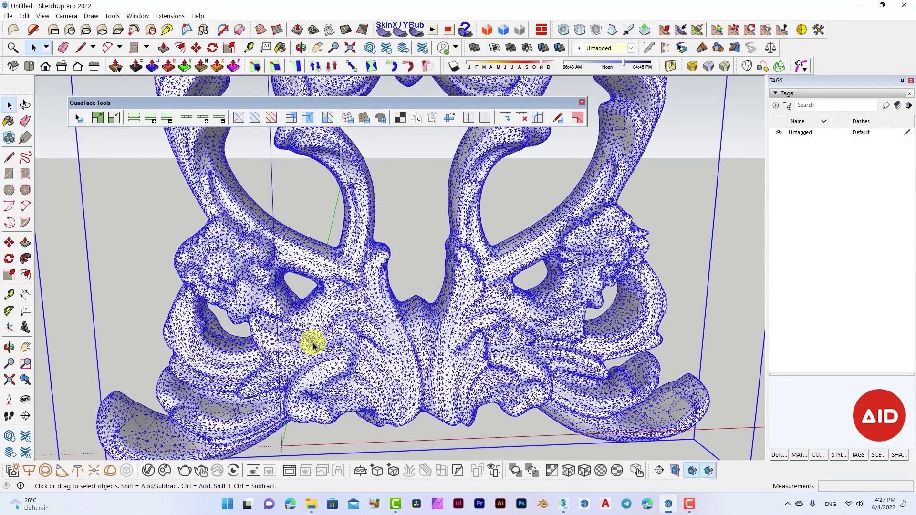
pyautogui.scroll(-2, 280, 352)
pyautogui.moveTo(280, 352)
pyautogui.mouseDown(button='middle')
pyautogui.moveTo(389, 358)
pyautogui.moveTo(329, 348)
pyautogui.mouseUp(button='middle')
# - Run FixIt 101 on the ornament group, removing 120 internal faces and merging 175 faces
pyautogui.rightClick(334, 346)
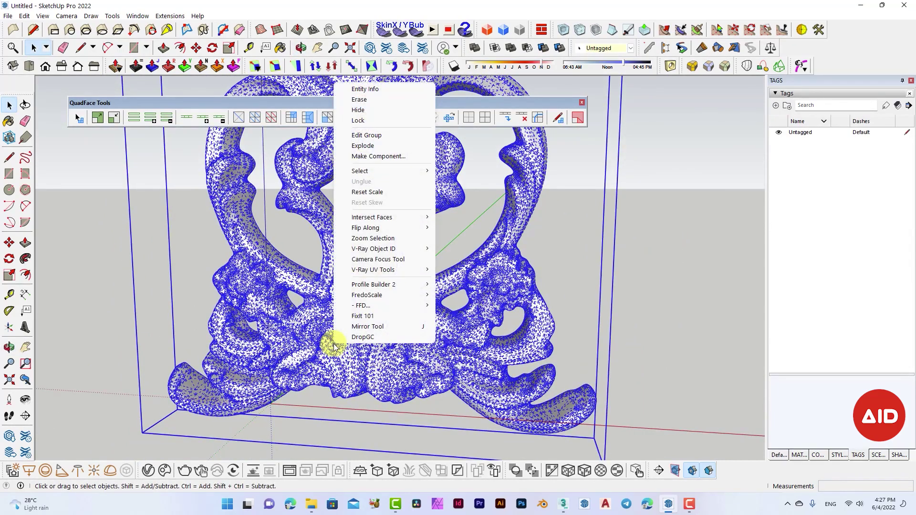
pyautogui.click(375, 316)
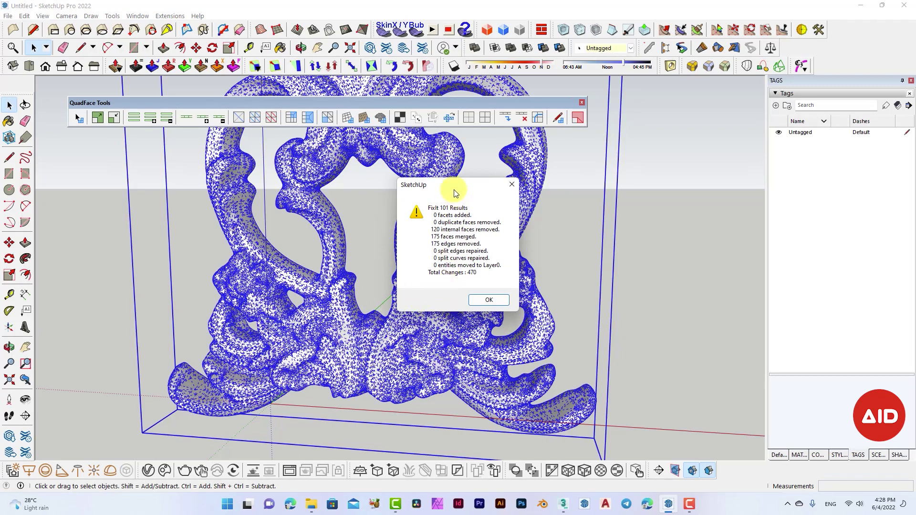
pyautogui.moveTo(449, 189); pyautogui.dragTo(429, 189)
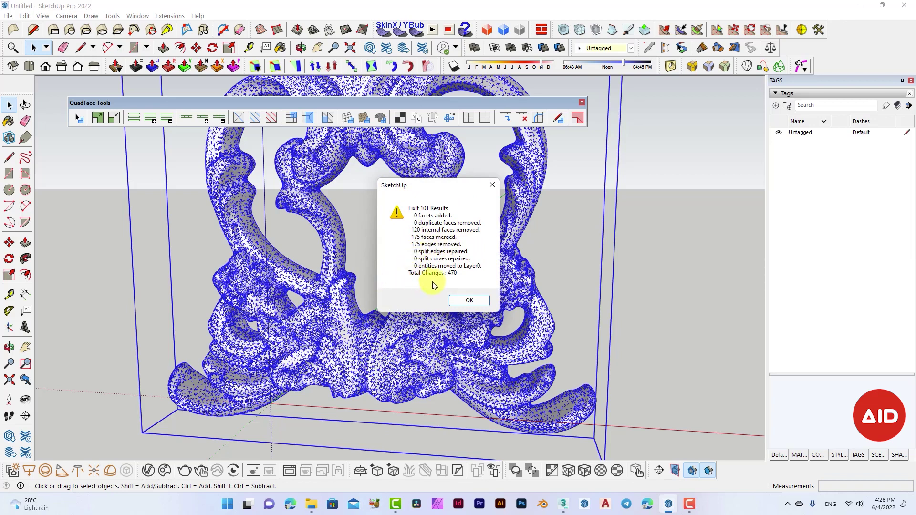
pyautogui.click(468, 301)
pyautogui.moveTo(436, 307)
pyautogui.mouseDown(button='middle')
pyautogui.moveTo(677, 283)
pyautogui.moveTo(475, 299)
pyautogui.moveTo(106, 286)
pyautogui.moveTo(379, 200)
pyautogui.moveTo(464, 143)
pyautogui.moveTo(501, 323)
pyautogui.moveTo(481, 333)
pyautogui.mouseUp(button='middle')
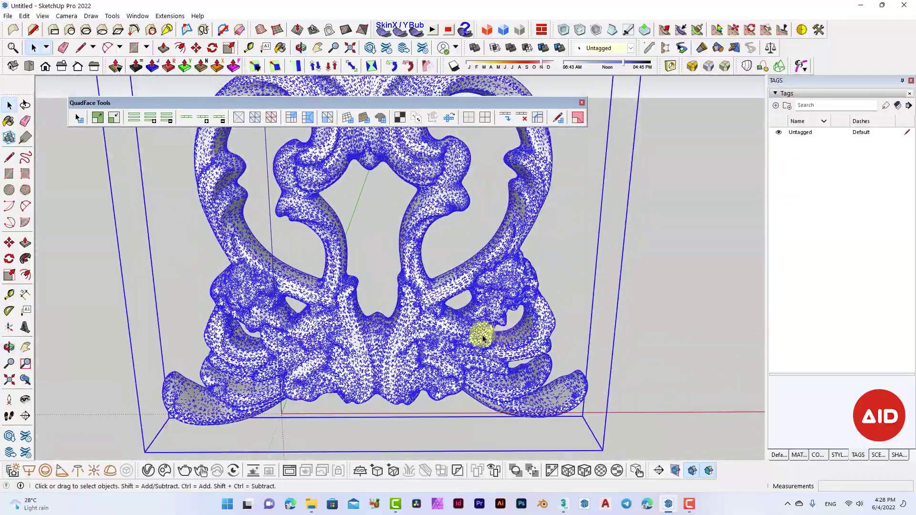
# - Toggle Hidden Geometry off and back on, then triple-click to select the whole ornament mesh
pyautogui.click(624, 280)
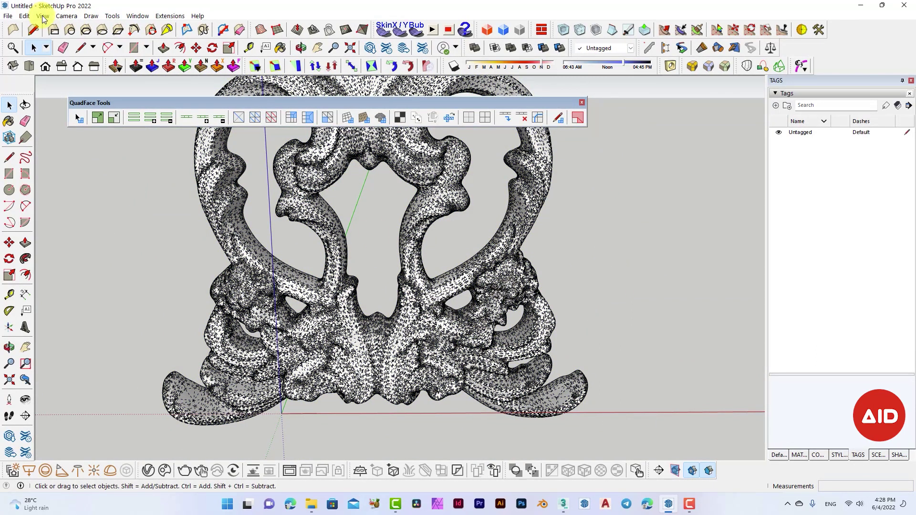
pyautogui.click(42, 17)
pyautogui.click(75, 53)
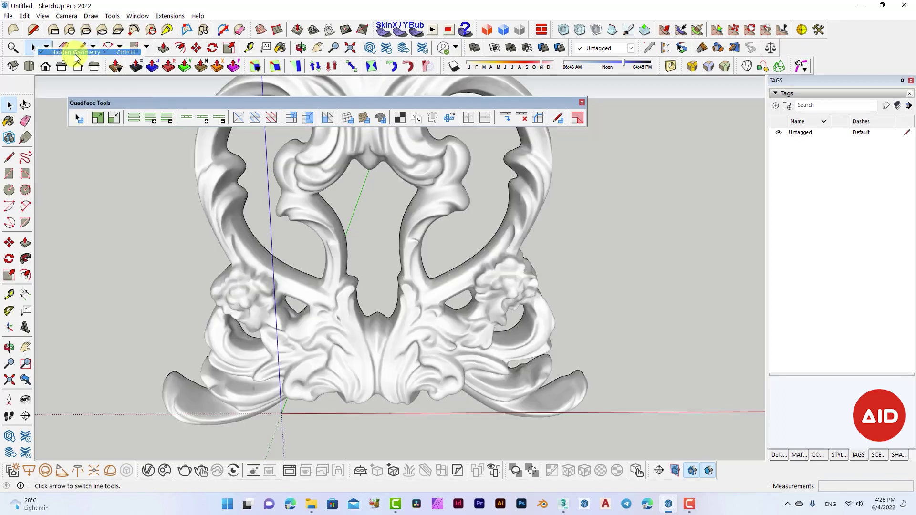
pyautogui.moveTo(378, 329)
pyautogui.mouseDown(button='middle')
pyautogui.moveTo(518, 321)
pyautogui.moveTo(740, 278)
pyautogui.moveTo(389, 364)
pyautogui.moveTo(320, 356)
pyautogui.moveTo(350, 361)
pyautogui.mouseUp(button='middle')
pyautogui.click(351, 360)
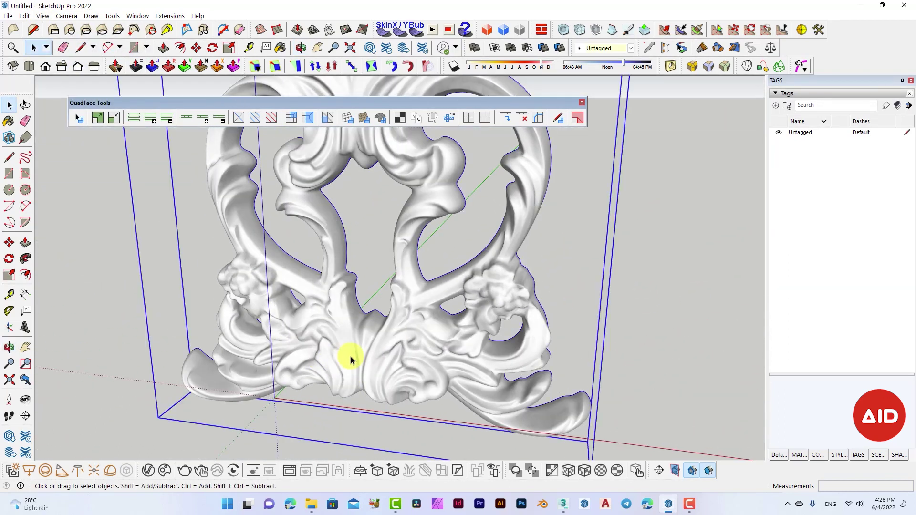
pyautogui.click(43, 16)
pyautogui.click(75, 52)
pyautogui.moveTo(394, 382); pyautogui.dragTo(394, 373, button='middle')
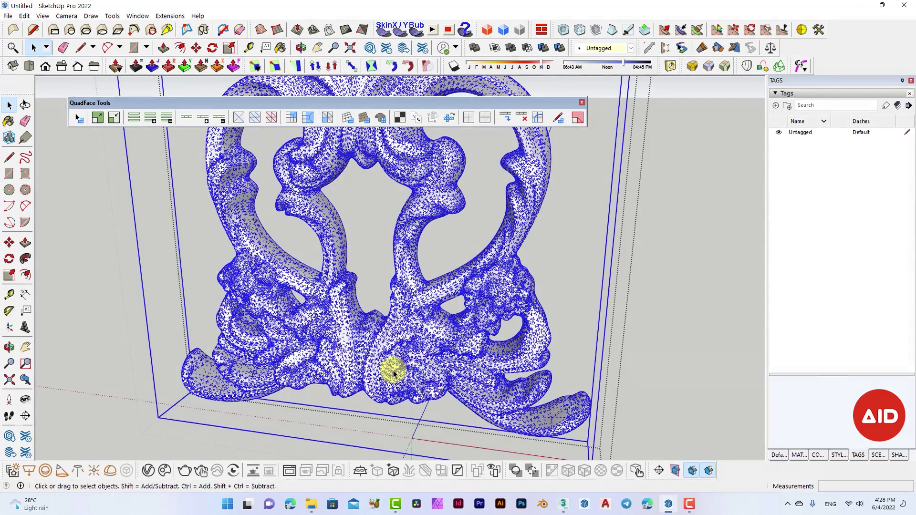
pyautogui.tripleClick(395, 373)
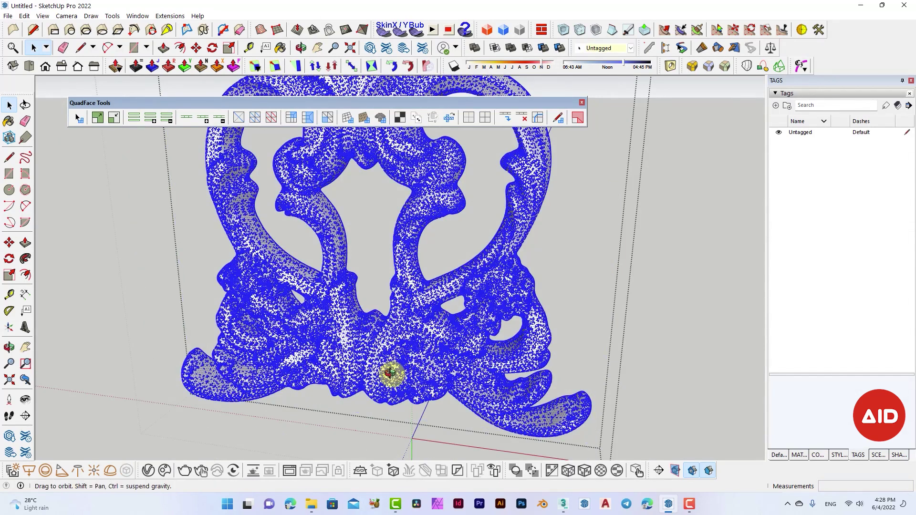
# - Apply Soften/Smooth Edges to the mesh at about 56° with Soften coplanar ticked
pyautogui.rightClick(398, 371)
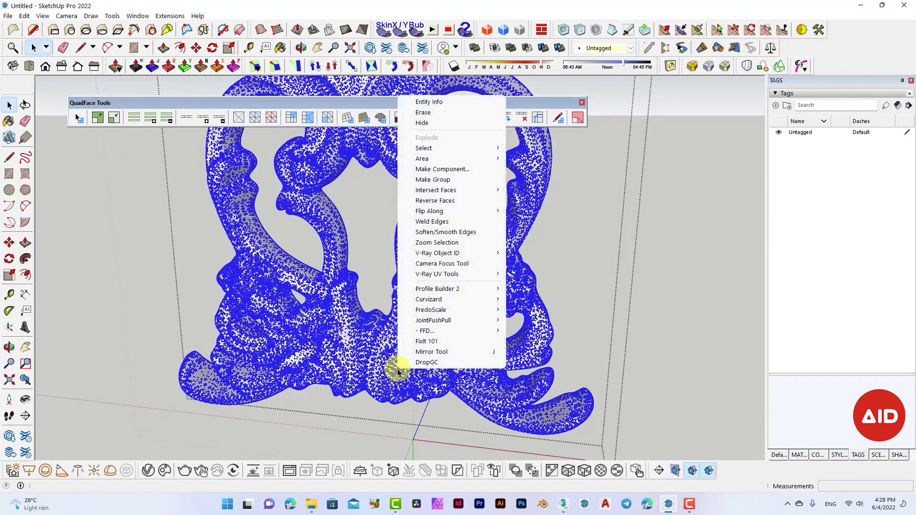
pyautogui.click(447, 233)
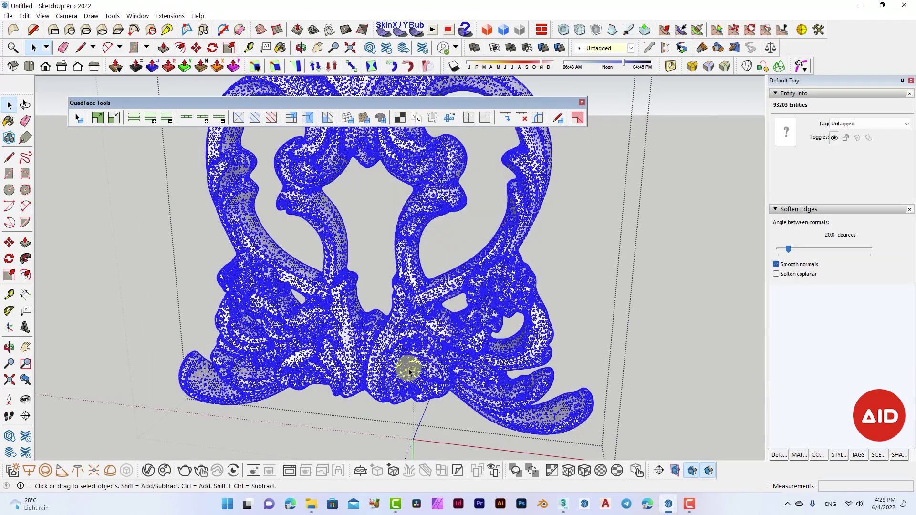
pyautogui.scroll(3, 407, 375)
pyautogui.scroll(1, 406, 374)
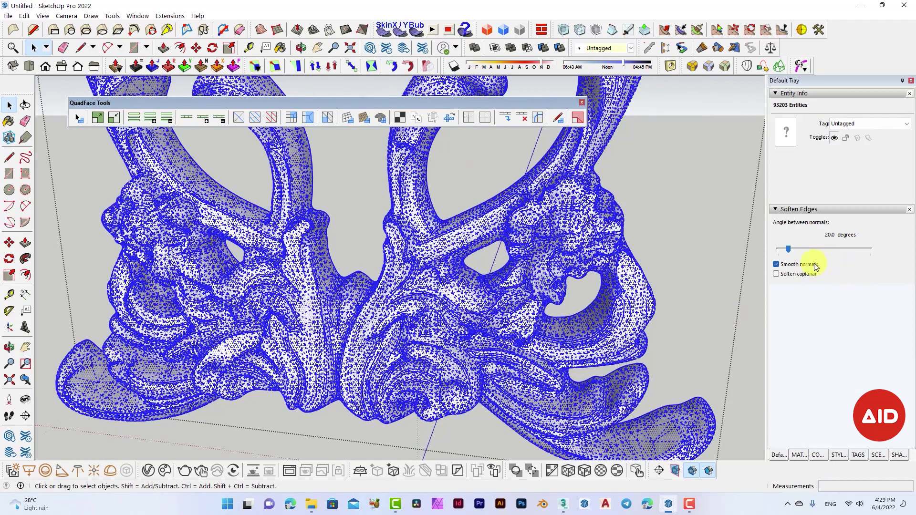
pyautogui.moveTo(792, 251); pyautogui.dragTo(803, 254)
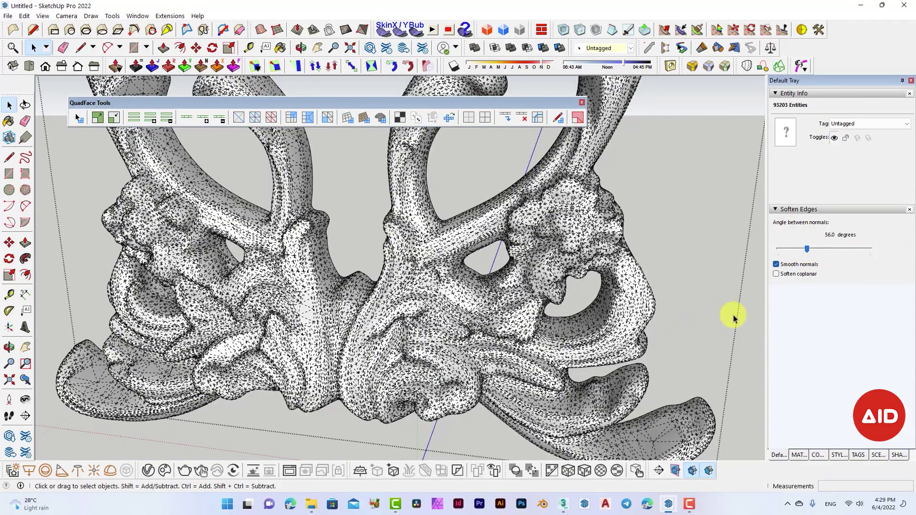
pyautogui.click(776, 274)
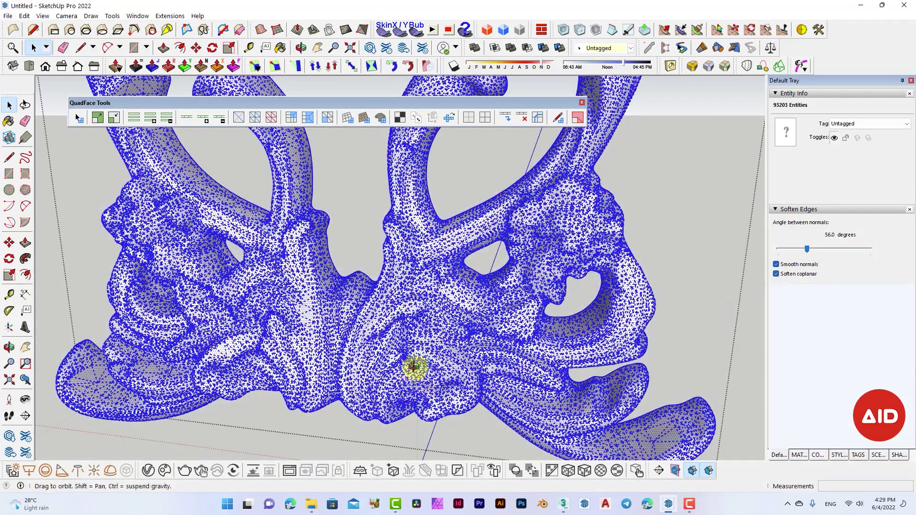
pyautogui.scroll(-2, 409, 368)
# - Reselect the whole mesh and raise the soften angle to 97°
pyautogui.click(386, 413)
pyautogui.scroll(-1, 372, 410)
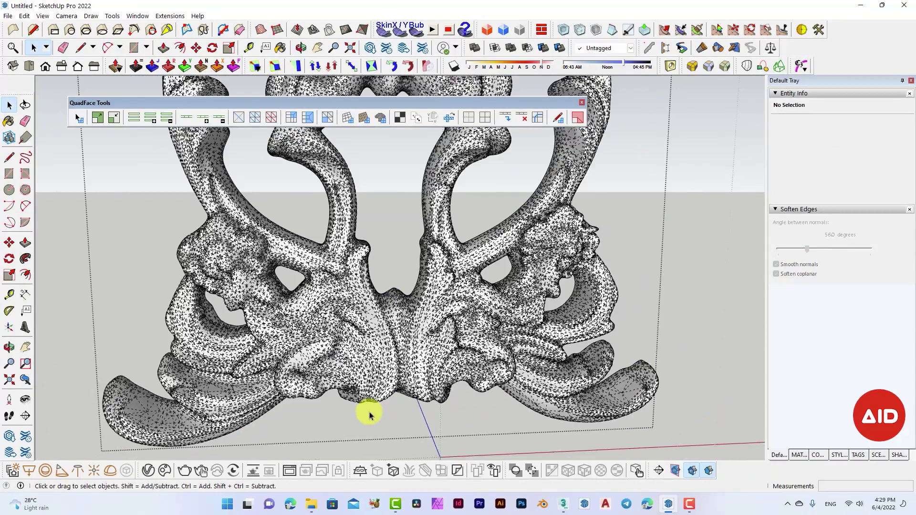
pyautogui.scroll(-2, 387, 391)
pyautogui.scroll(-2, 415, 368)
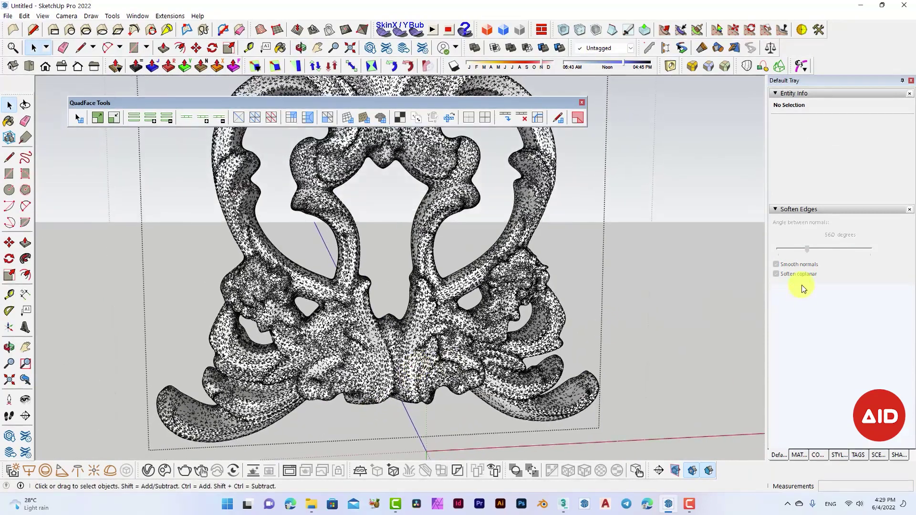
pyautogui.click(542, 328)
pyautogui.tripleClick(547, 314)
pyautogui.moveTo(807, 249); pyautogui.dragTo(828, 250)
pyautogui.click(684, 276)
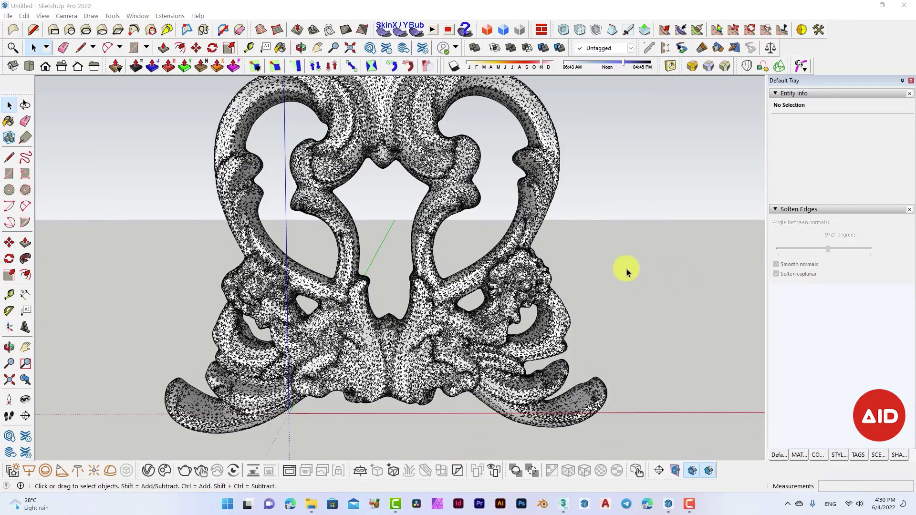
pyautogui.moveTo(409, 333)
pyautogui.mouseDown(button='middle')
pyautogui.moveTo(380, 364)
pyautogui.moveTo(175, 375)
pyautogui.moveTo(425, 374)
pyautogui.mouseUp(button='middle')
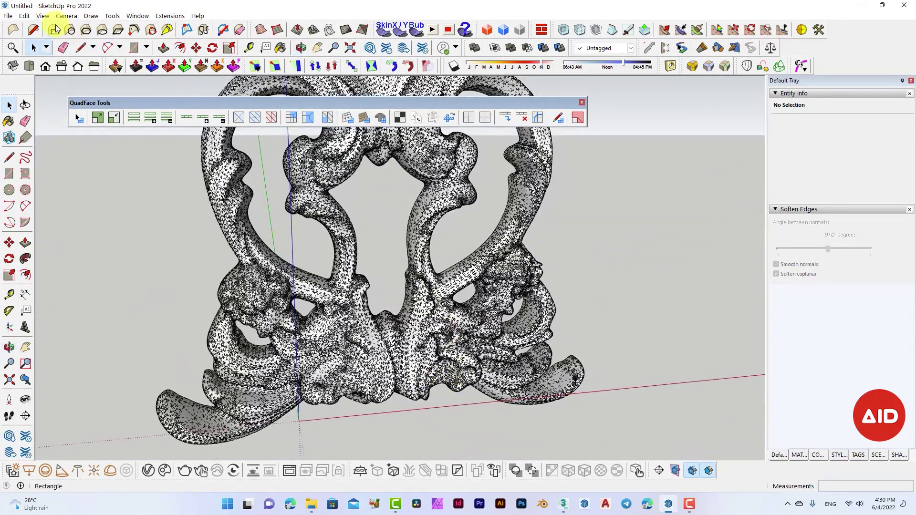
# - Turn Hidden Geometry off and view the smoothed ornament from an angle
pyautogui.click(42, 16)
pyautogui.click(75, 52)
pyautogui.moveTo(491, 364)
pyautogui.mouseDown(button='middle')
pyautogui.moveTo(358, 342)
pyautogui.moveTo(424, 348)
pyautogui.moveTo(607, 313)
pyautogui.moveTo(603, 301)
pyautogui.moveTo(620, 329)
pyautogui.moveTo(617, 428)
pyautogui.moveTo(632, 391)
pyautogui.moveTo(549, 356)
pyautogui.mouseUp(button='middle')
pyautogui.scroll(-3, 440, 342)
pyautogui.scroll(-2, 440, 342)
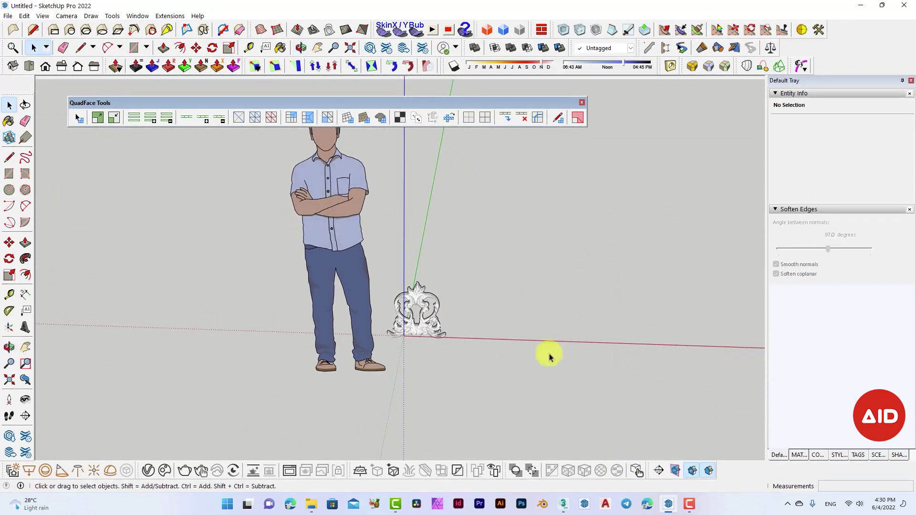
pyautogui.moveTo(389, 321)
pyautogui.mouseDown(button='middle')
pyautogui.moveTo(409, 321)
pyautogui.moveTo(409, 343)
pyautogui.moveTo(410, 295)
pyautogui.mouseUp(button='middle')
pyautogui.scroll(2, 420, 367)
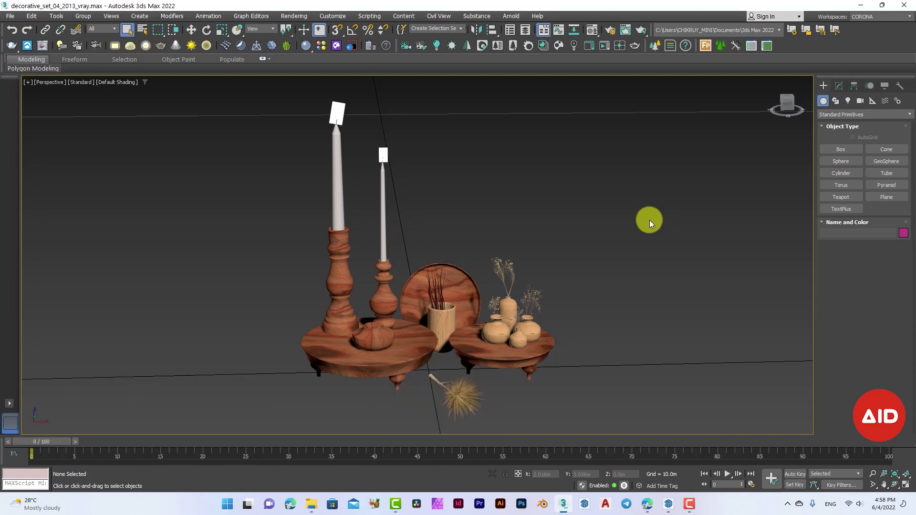
# - Select the decorative set group and briefly inspect its mesh edges with F4
pyautogui.click(492, 354)
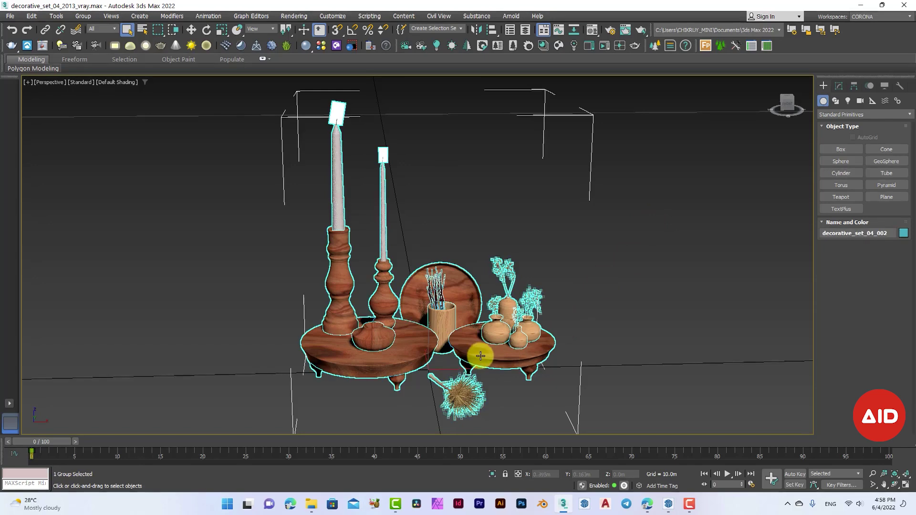
pyautogui.moveTo(479, 354); pyautogui.dragTo(484, 351, button='middle')
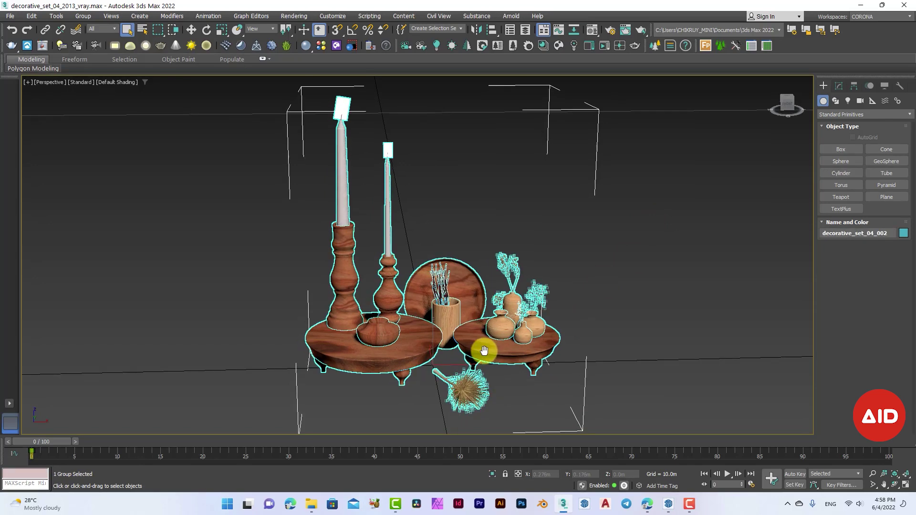
pyautogui.press('F4')
pyautogui.scroll(5, 481, 379)
pyautogui.scroll(2, 516, 344)
pyautogui.moveTo(522, 316); pyautogui.dragTo(501, 313, button='middle')
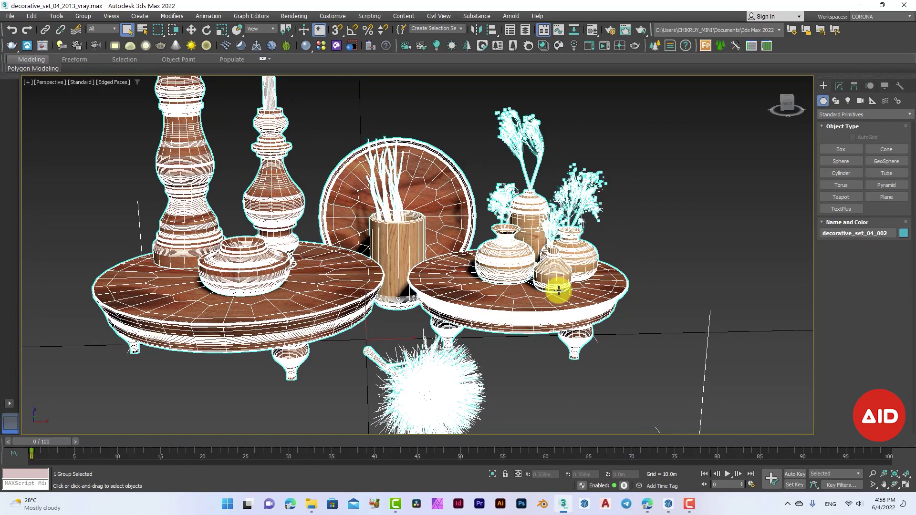
pyautogui.press('F4')
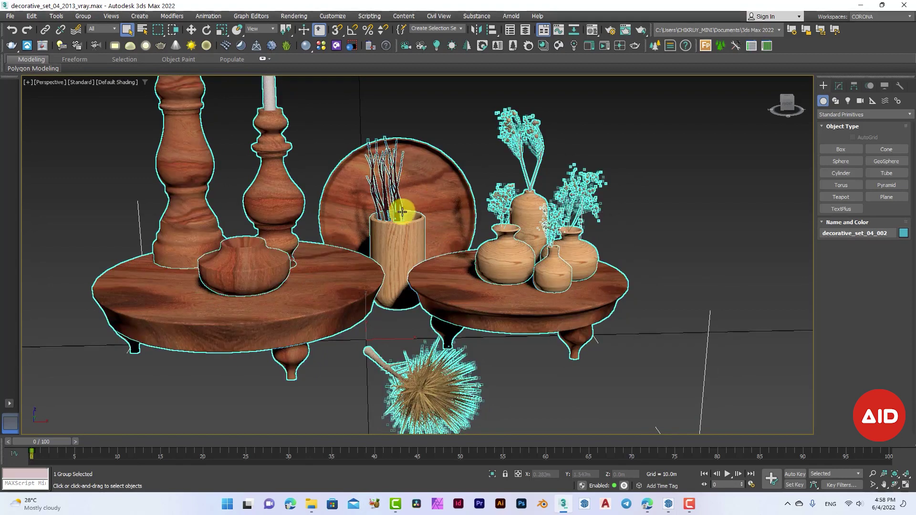
pyautogui.scroll(2, 362, 239)
pyautogui.scroll(1, 429, 286)
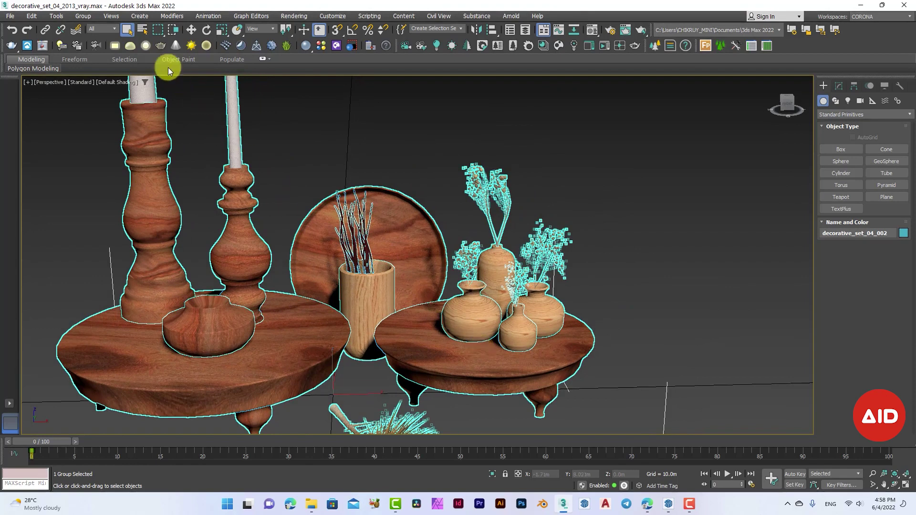
# - Ungroup the set, then window-select the right-hand table and its vases from above
pyautogui.click(87, 19)
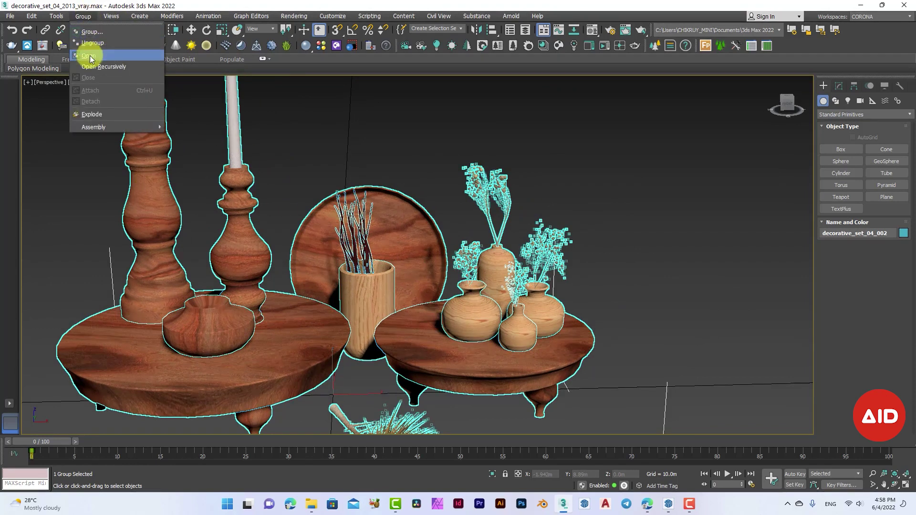
pyautogui.click(92, 43)
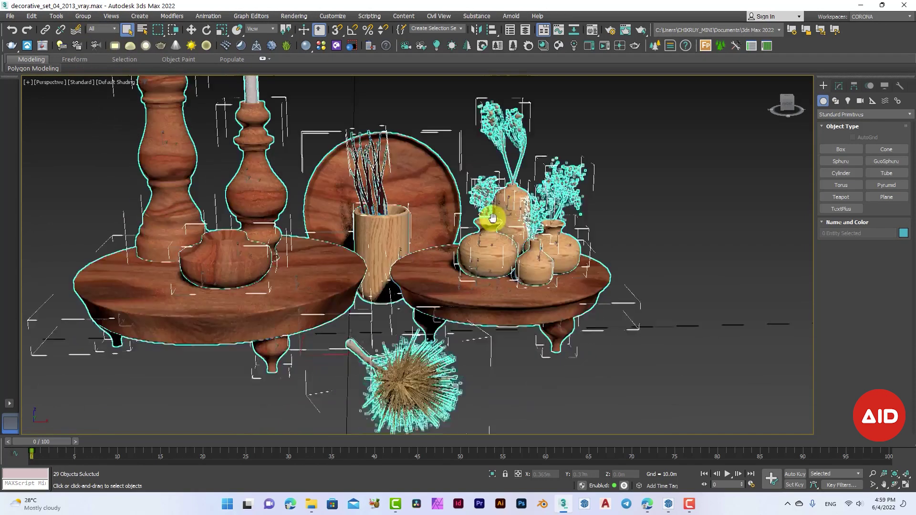
pyautogui.scroll(-4, 491, 204)
pyautogui.click(671, 344)
pyautogui.moveTo(670, 344)
pyautogui.mouseDown(button='middle')
pyautogui.moveTo(527, 218)
pyautogui.moveTo(527, 233)
pyautogui.moveTo(515, 231)
pyautogui.moveTo(512, 296)
pyautogui.moveTo(495, 248)
pyautogui.moveTo(602, 218)
pyautogui.mouseUp(button='middle')
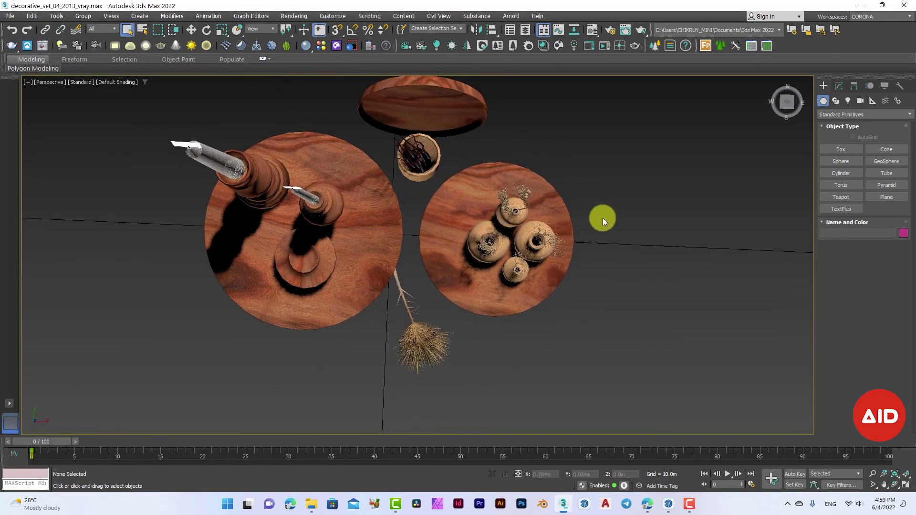
pyautogui.moveTo(620, 190); pyautogui.dragTo(511, 289)
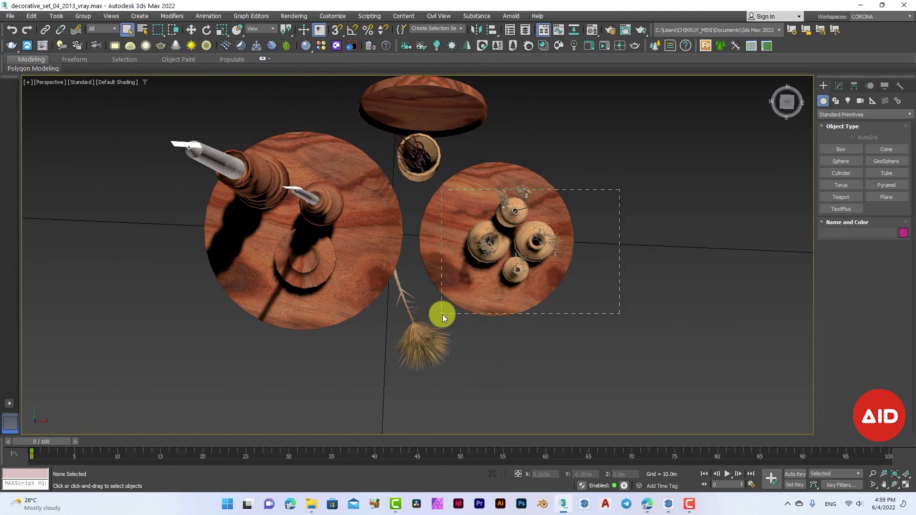
pyautogui.moveTo(456, 307); pyautogui.dragTo(442, 314)
pyautogui.moveTo(470, 297); pyautogui.dragTo(433, 304, button='middle')
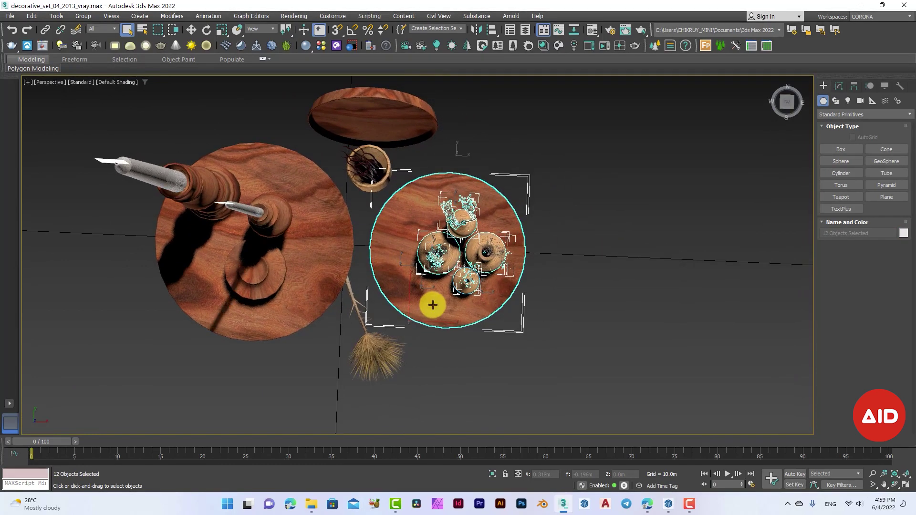
# - Open the V-Ray scene exporter for the selection, set to export selected objects only
pyautogui.rightClick(434, 306)
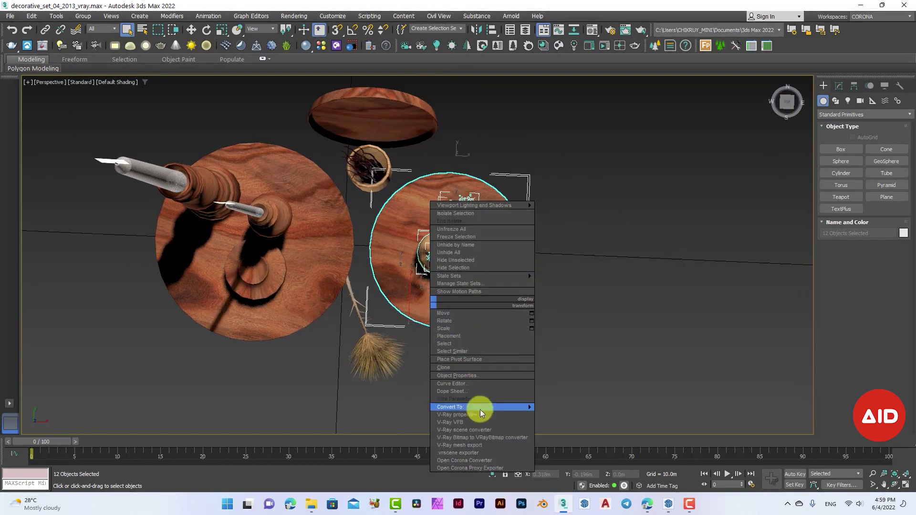
pyautogui.click(497, 451)
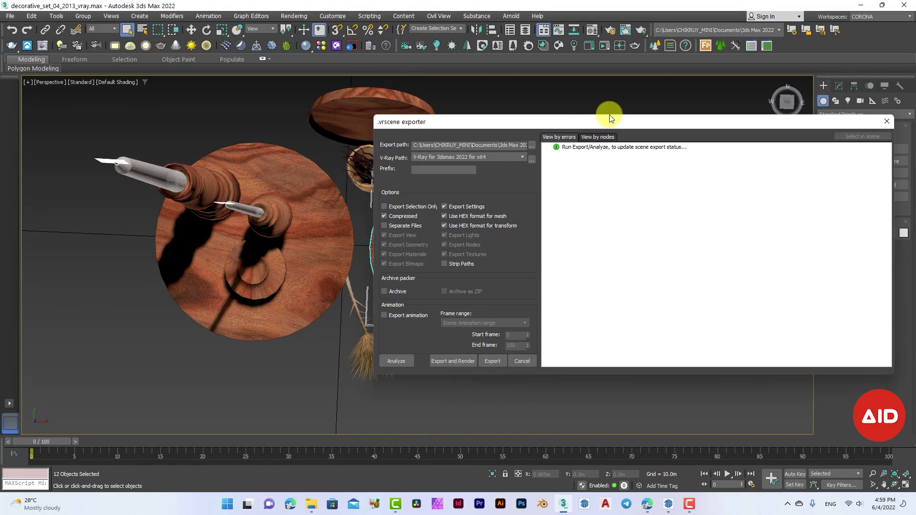
pyautogui.moveTo(605, 123); pyautogui.dragTo(479, 136)
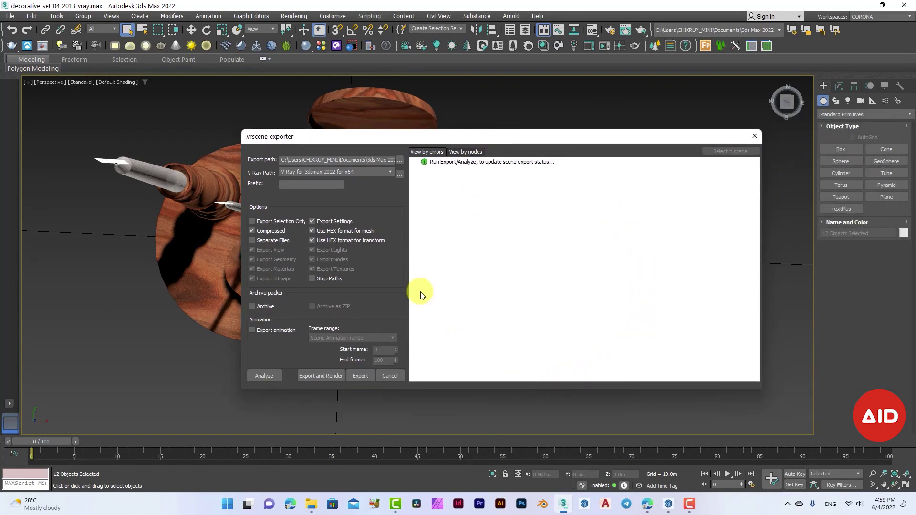
pyautogui.click(272, 226)
pyautogui.moveTo(293, 140)
pyautogui.mouseDown()
pyautogui.moveTo(511, 148)
pyautogui.moveTo(234, 159)
pyautogui.mouseUp()
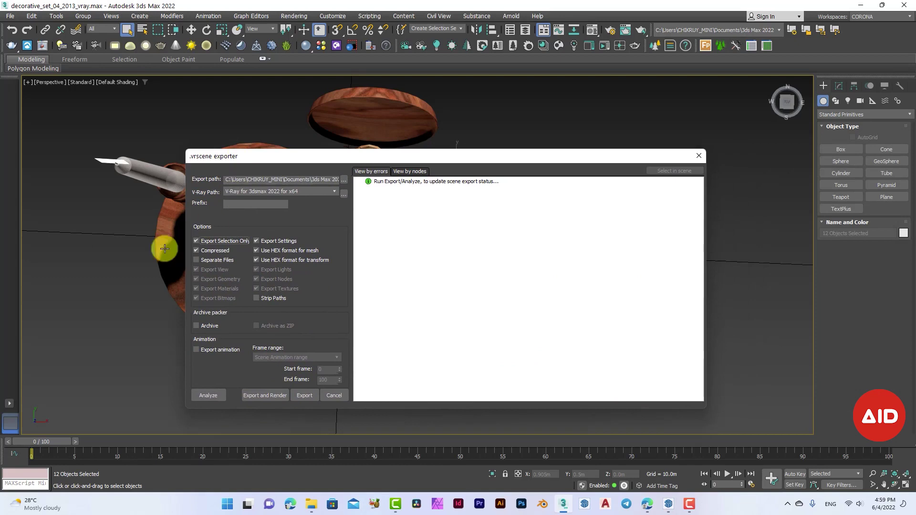
# - Export the selection as a .vrscene into Desktop > decorative_set_04, then close the exporter
pyautogui.click(342, 181)
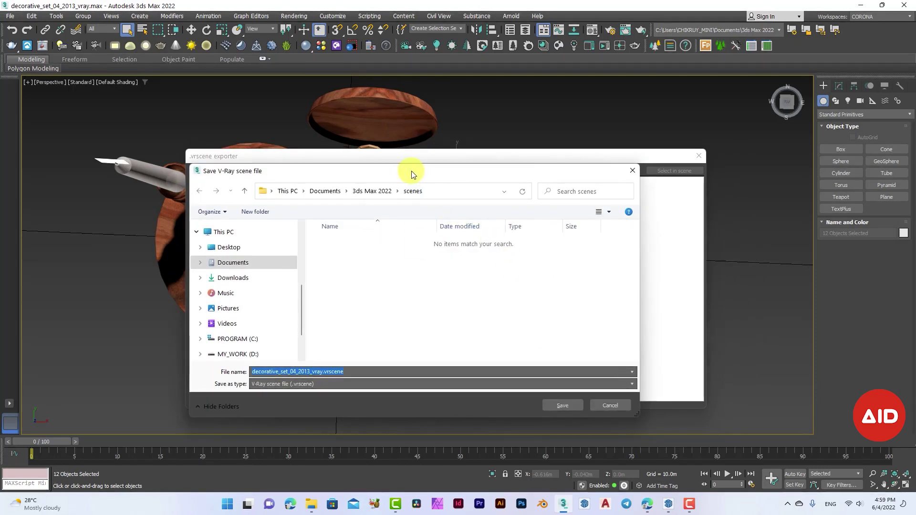
pyautogui.moveTo(412, 171); pyautogui.dragTo(438, 156)
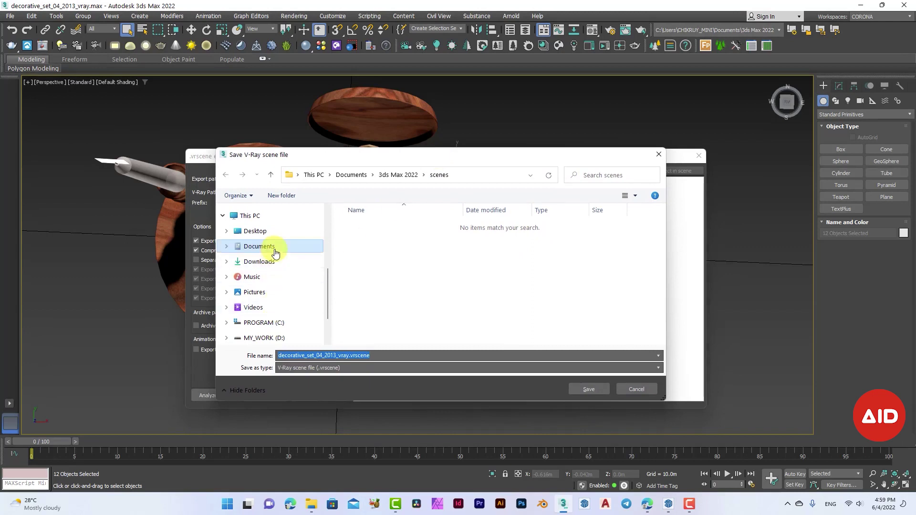
pyautogui.click(267, 231)
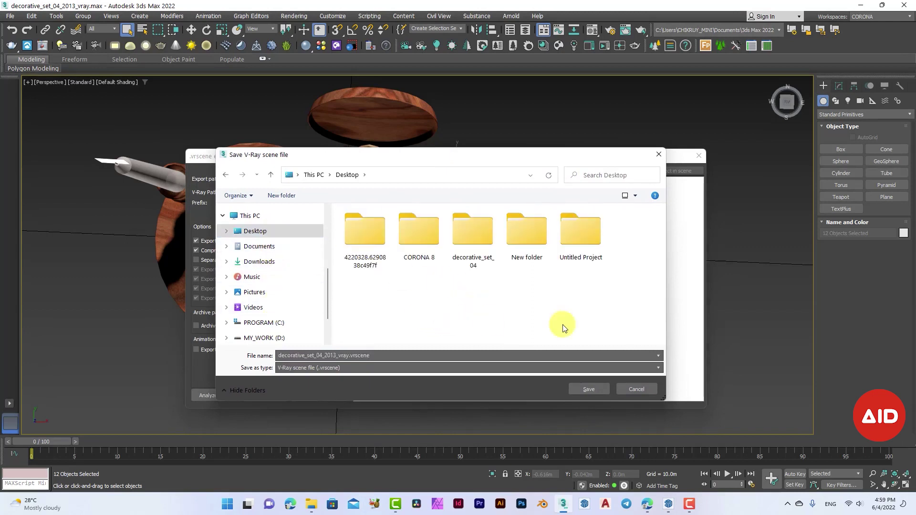
pyautogui.click(477, 265)
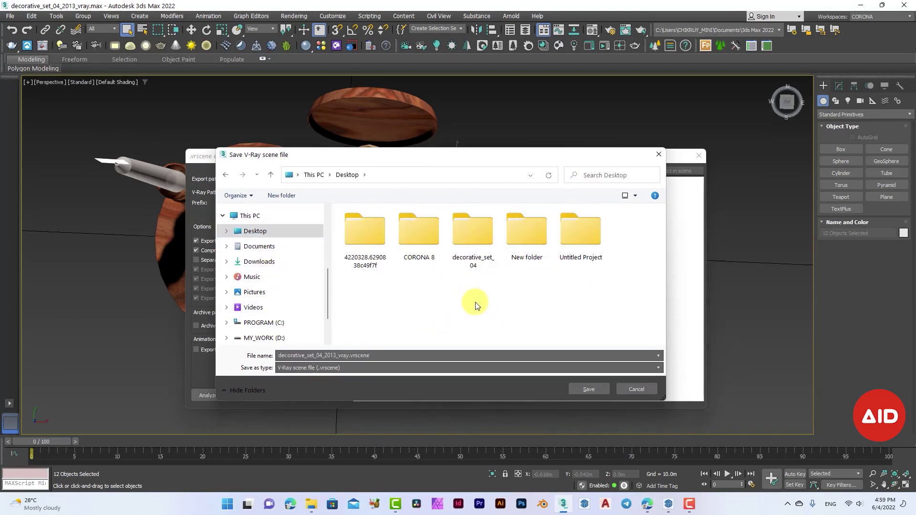
pyautogui.doubleClick(466, 238)
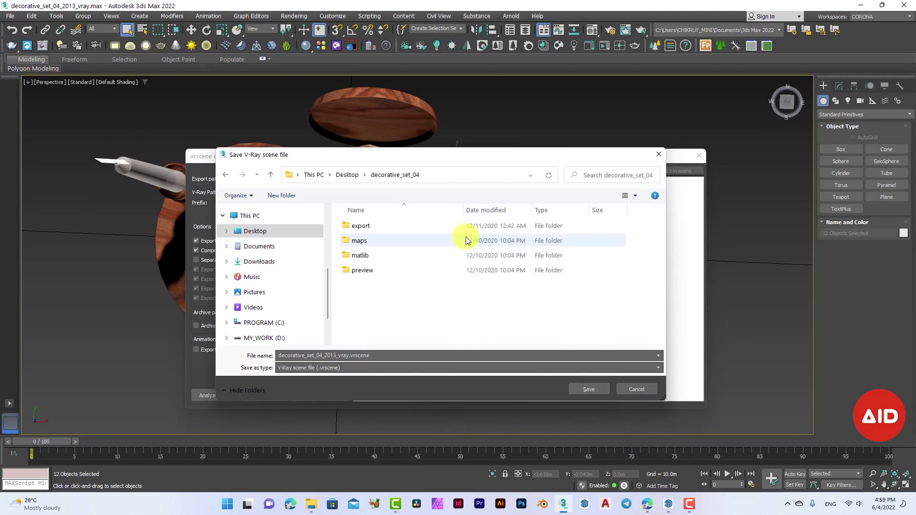
pyautogui.click(594, 391)
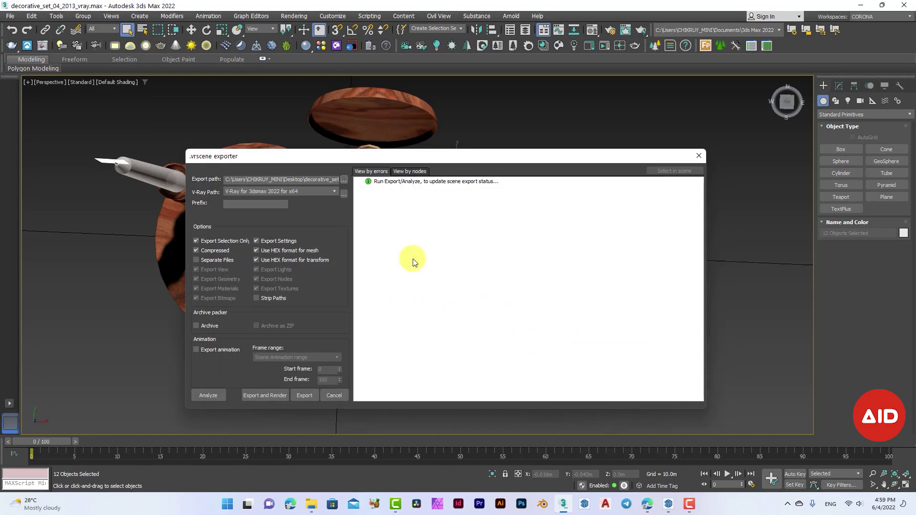
pyautogui.click(304, 396)
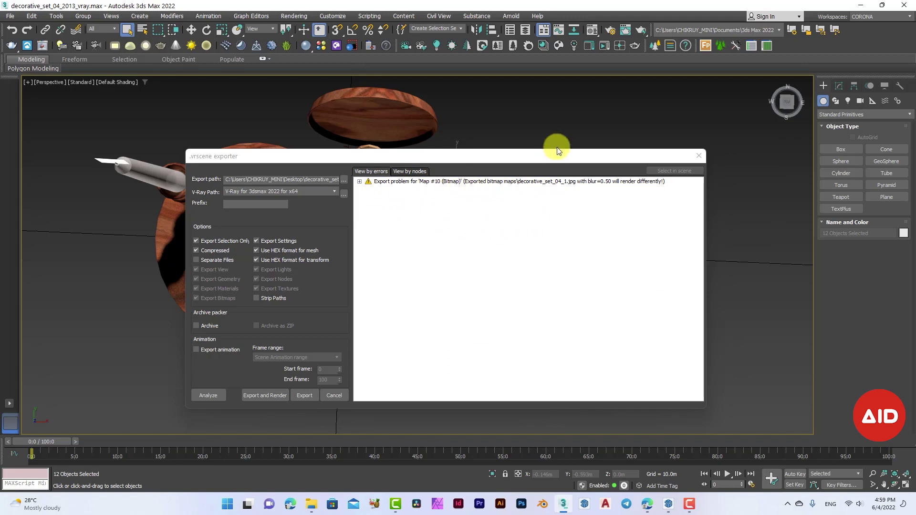
pyautogui.moveTo(550, 160); pyautogui.dragTo(559, 149)
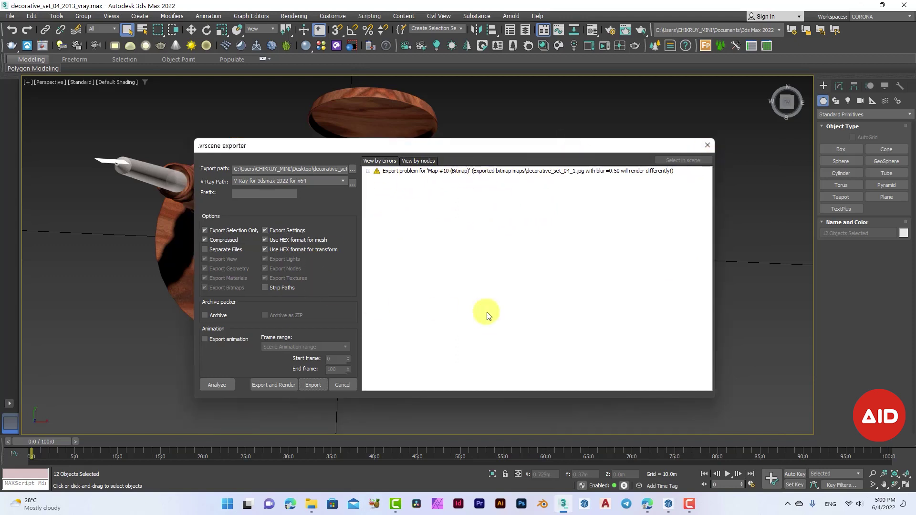
pyautogui.click(705, 146)
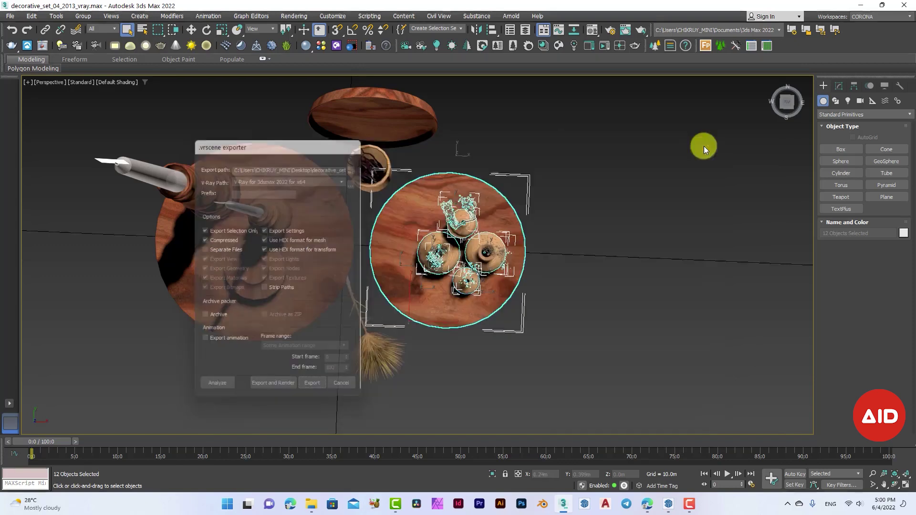
# - Verify decorative_set_04_2013_vray.vrscene (50,159 KB) in decorative_set_04, then return to SketchUp
pyautogui.click(861, 6)
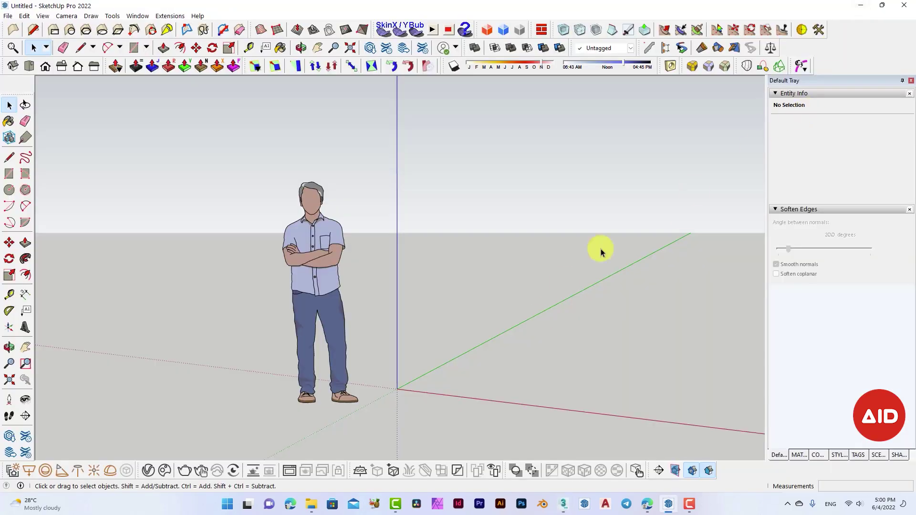
pyautogui.click(311, 504)
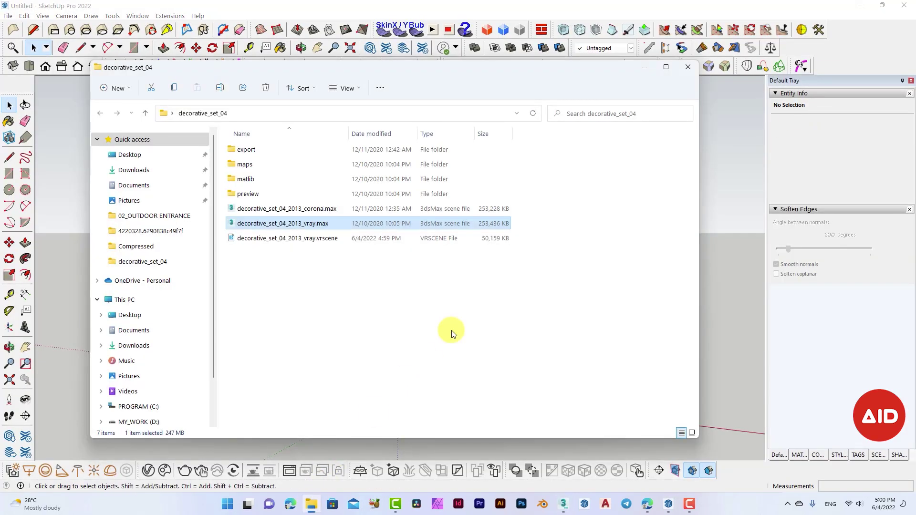
pyautogui.click(268, 243)
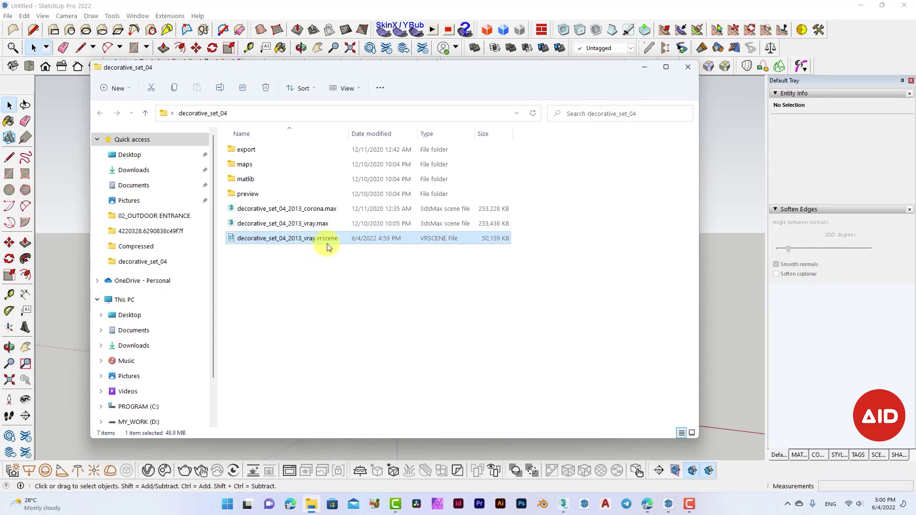
pyautogui.click(467, 285)
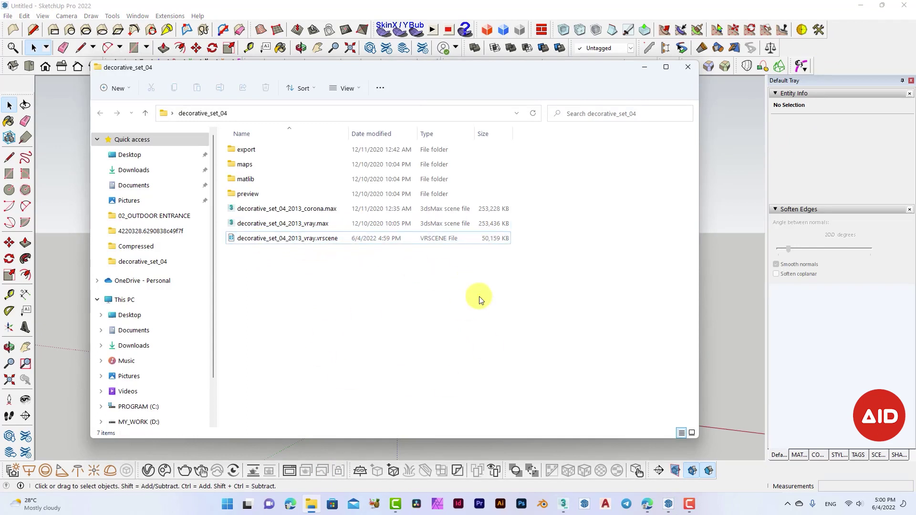
pyautogui.click(432, 8)
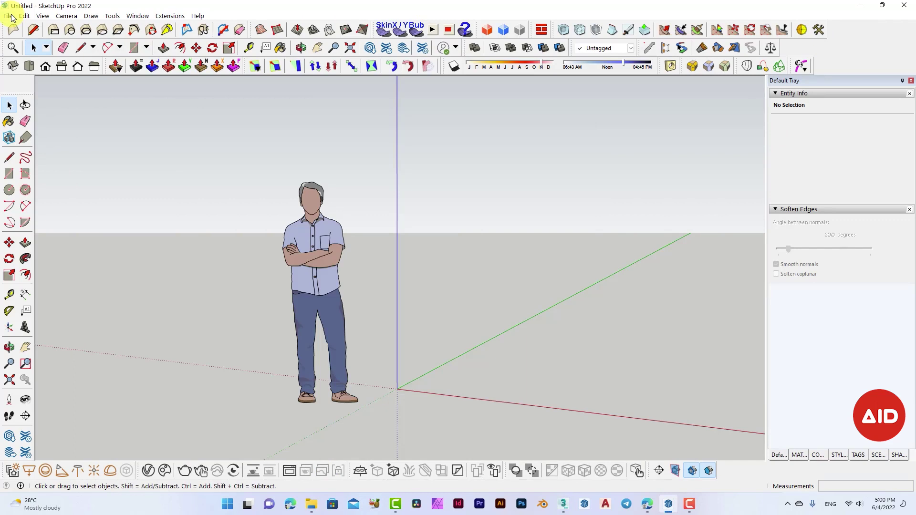
# - Choose decorative_set_04_2013_vray.vrscene from decorative_set_04 as a V-Ray VRScene import
pyautogui.click(11, 16)
pyautogui.click(49, 181)
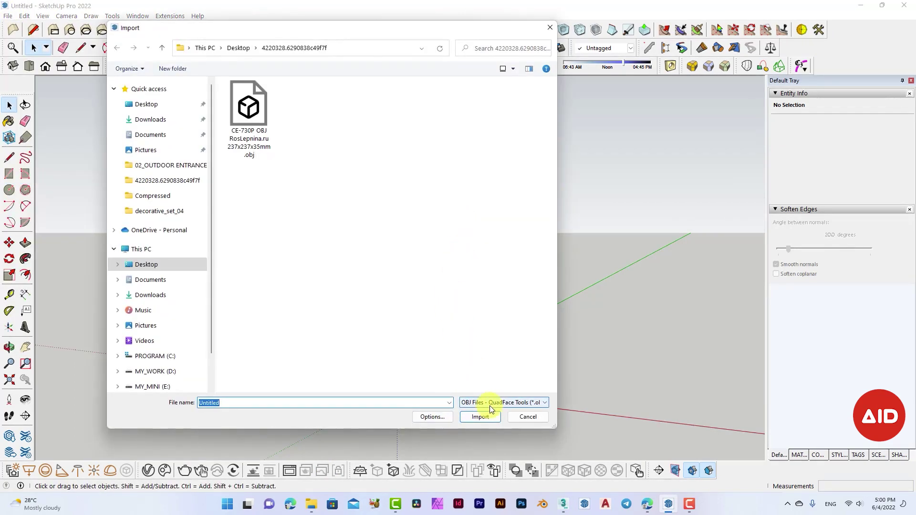
pyautogui.click(497, 403)
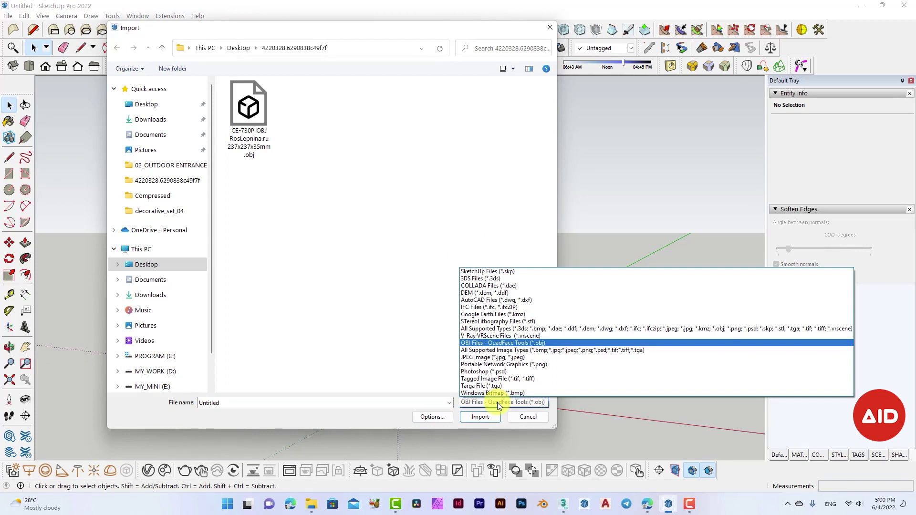
pyautogui.click(514, 336)
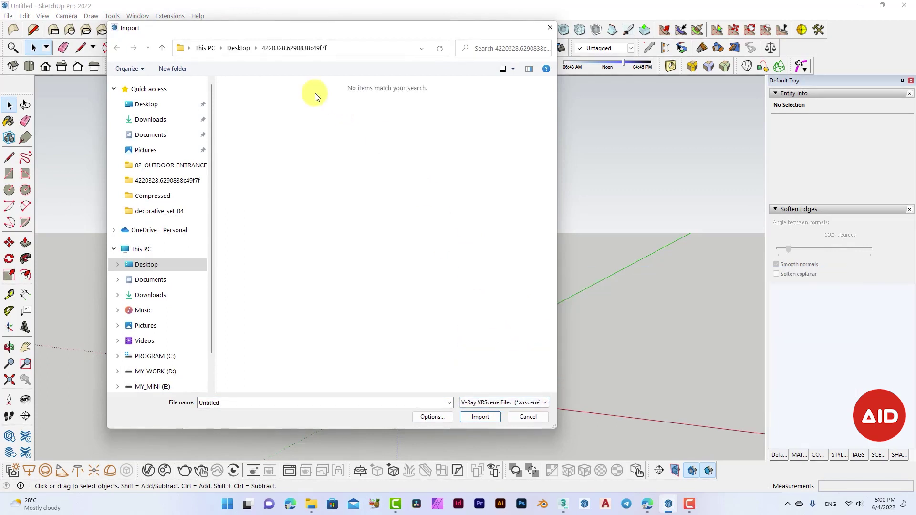
pyautogui.click(238, 48)
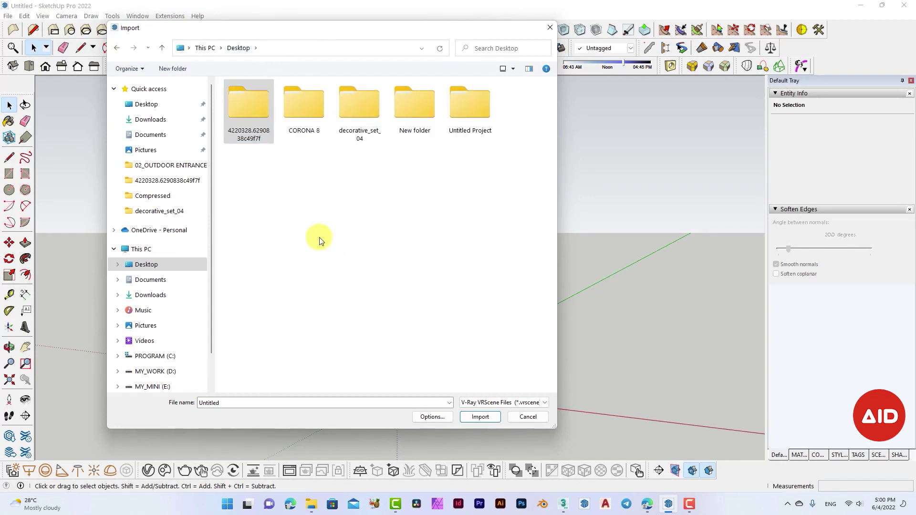
pyautogui.doubleClick(354, 116)
pyautogui.click(333, 158)
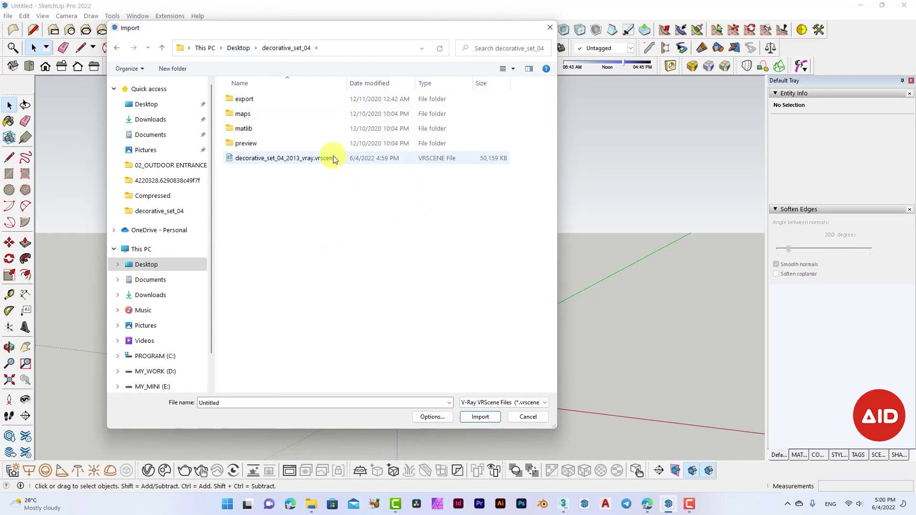
# - Set the VRScene import options to Textures & UVs materials and Soften Angle 20
pyautogui.click(425, 416)
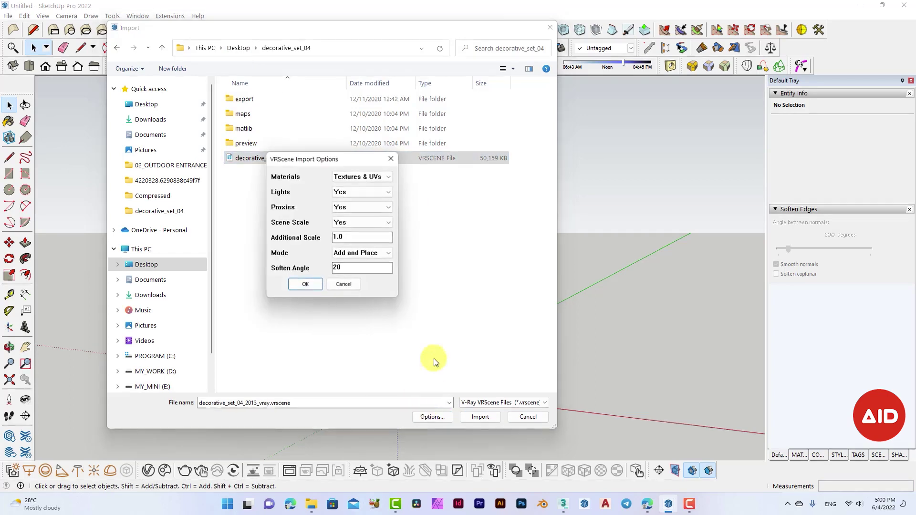
pyautogui.moveTo(326, 163); pyautogui.dragTo(335, 188)
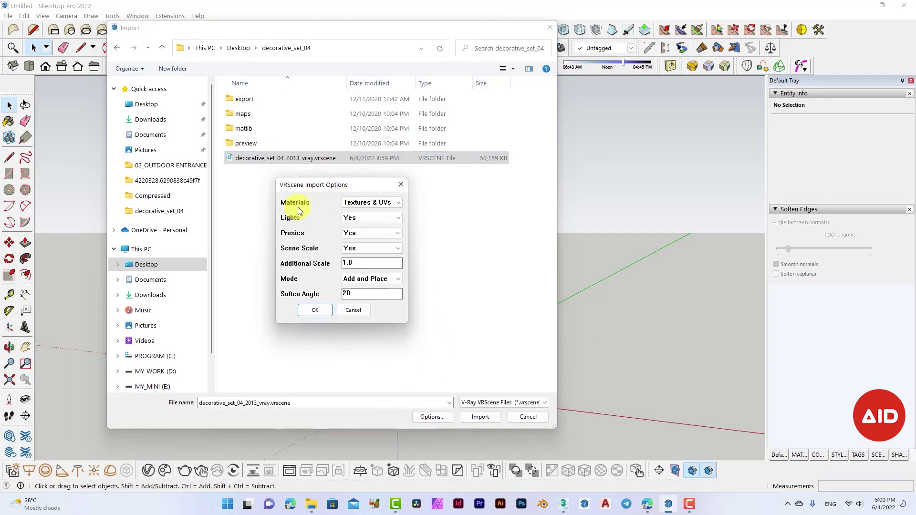
pyautogui.click(375, 203)
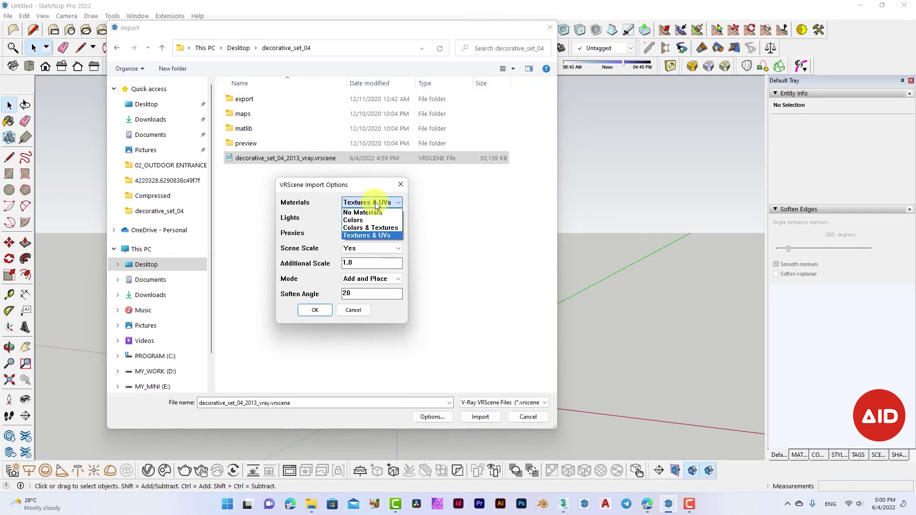
pyautogui.click(389, 235)
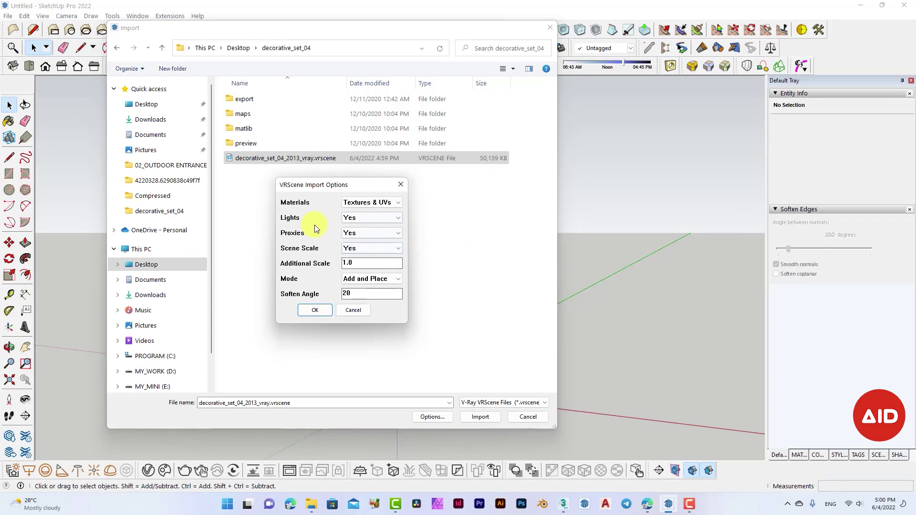
pyautogui.doubleClick(365, 294)
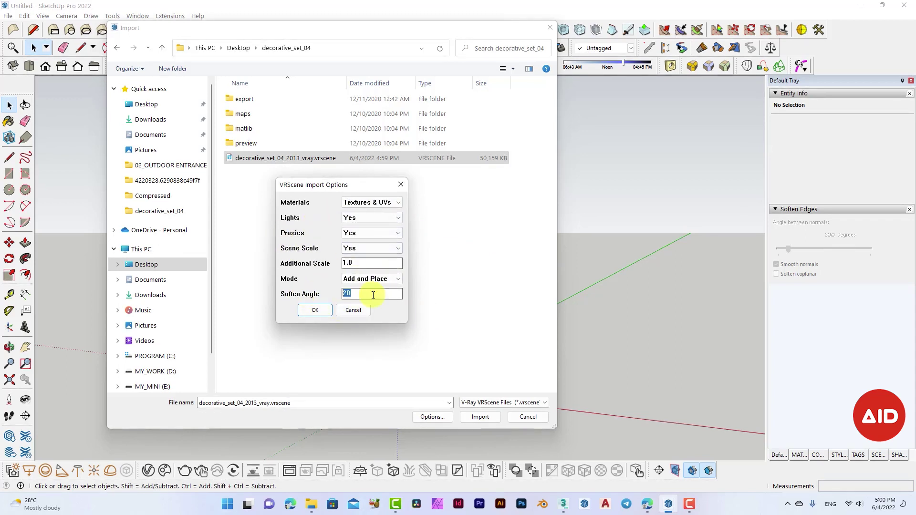
pyautogui.click(315, 310)
# - Import the .vrscene and zoom in on the imported table and vases
pyautogui.click(487, 419)
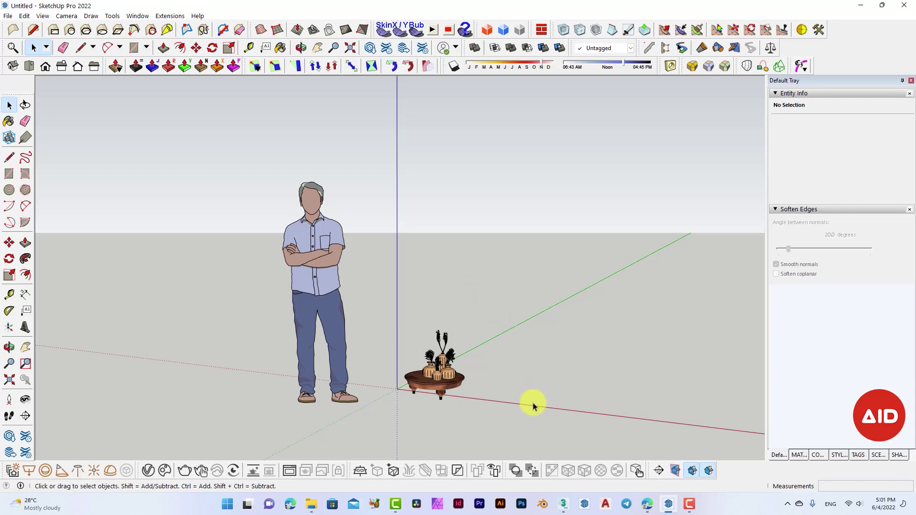
pyautogui.moveTo(425, 395)
pyautogui.mouseDown(button='middle')
pyautogui.moveTo(446, 383)
pyautogui.moveTo(438, 403)
pyautogui.mouseUp(button='middle')
pyautogui.scroll(1, 438, 403)
pyautogui.scroll(2, 468, 382)
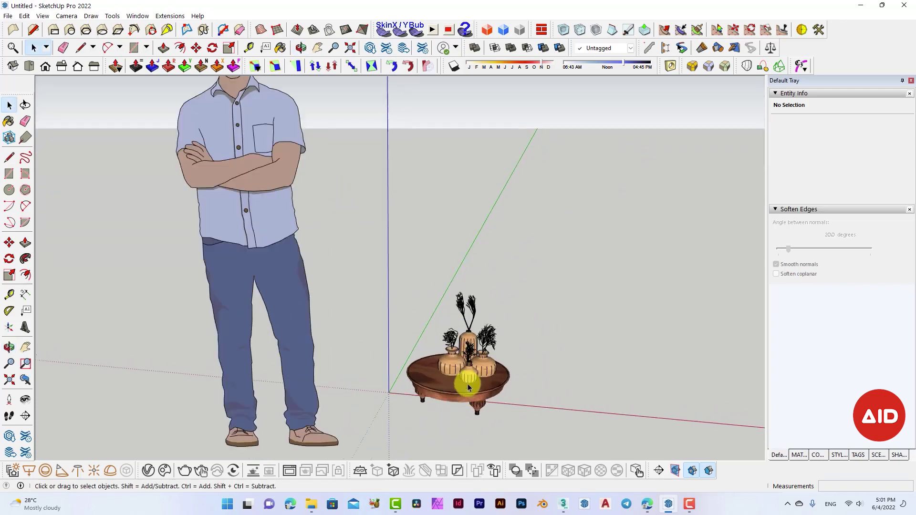
pyautogui.scroll(2, 473, 391)
pyautogui.scroll(2, 479, 404)
pyautogui.scroll(2, 479, 404)
pyautogui.scroll(2, 454, 392)
pyautogui.moveTo(379, 364)
pyautogui.mouseDown(button='middle')
pyautogui.moveTo(549, 302)
pyautogui.moveTo(588, 258)
pyautogui.moveTo(536, 245)
pyautogui.moveTo(454, 301)
pyautogui.moveTo(379, 376)
pyautogui.mouseUp(button='middle')
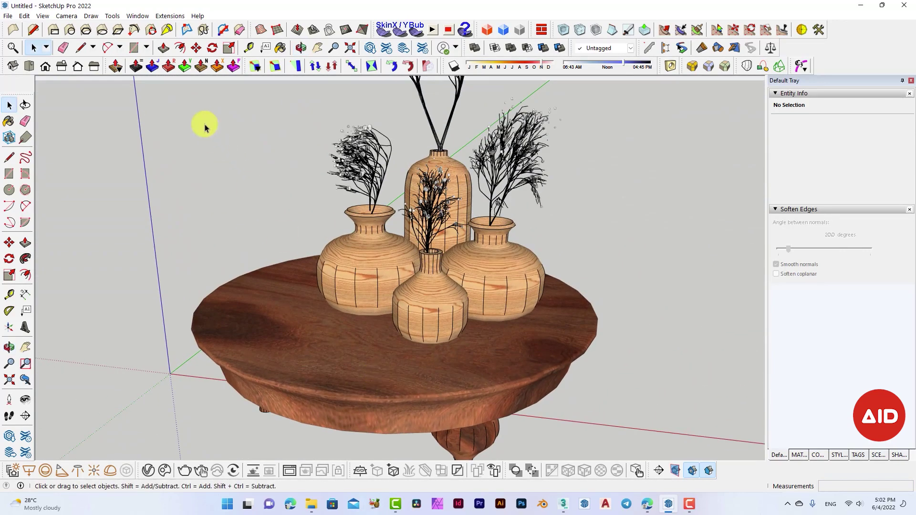
# - Turn on Hidden Geometry to reveal the table's dense triangulated mesh
pyautogui.click(43, 16)
pyautogui.click(53, 52)
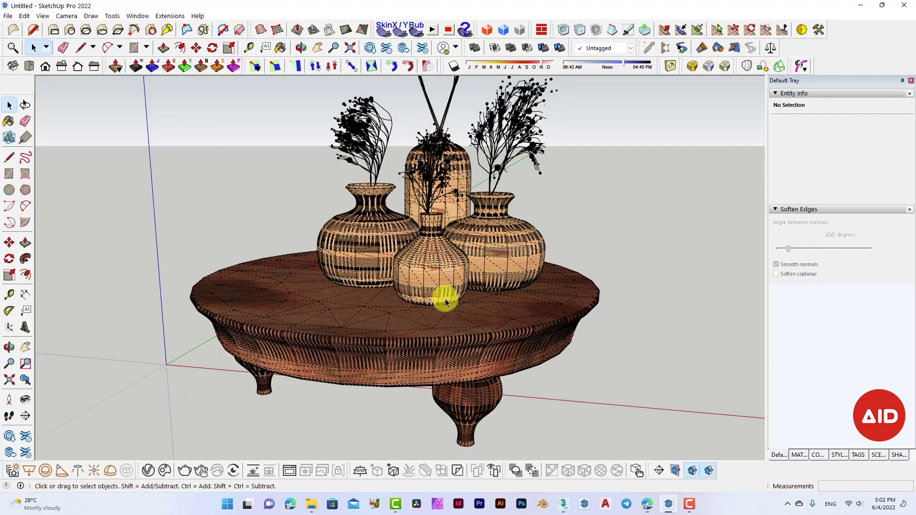
pyautogui.moveTo(354, 282)
pyautogui.mouseDown(button='middle')
pyautogui.moveTo(370, 249)
pyautogui.moveTo(390, 272)
pyautogui.moveTo(438, 289)
pyautogui.moveTo(507, 266)
pyautogui.moveTo(498, 270)
pyautogui.mouseUp(button='middle')
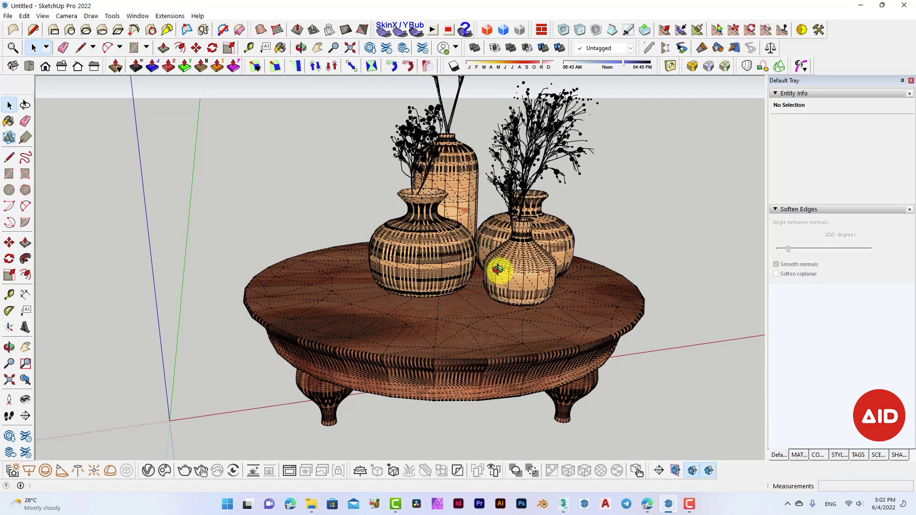
# - Run FixIt 101 on the table-and-vases component, removing 1472 internal faces and merging 379747 faces
pyautogui.click(516, 330)
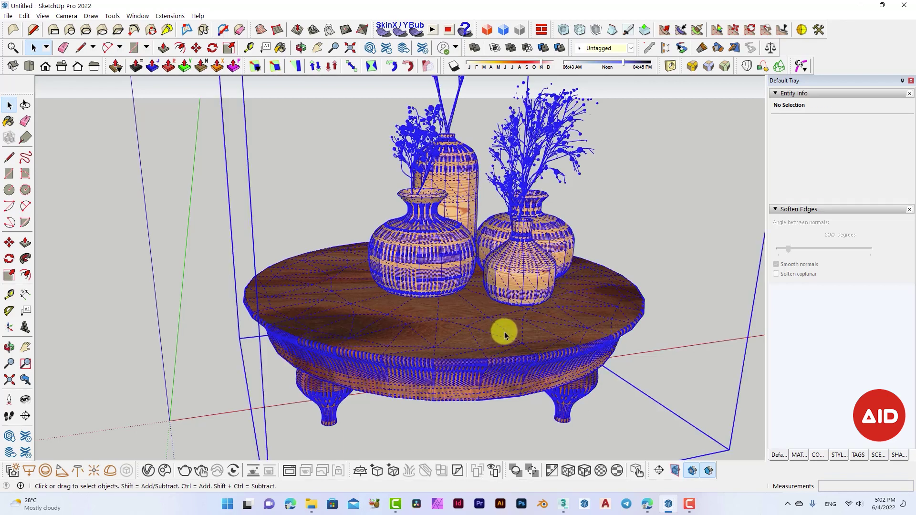
pyautogui.rightClick(516, 330)
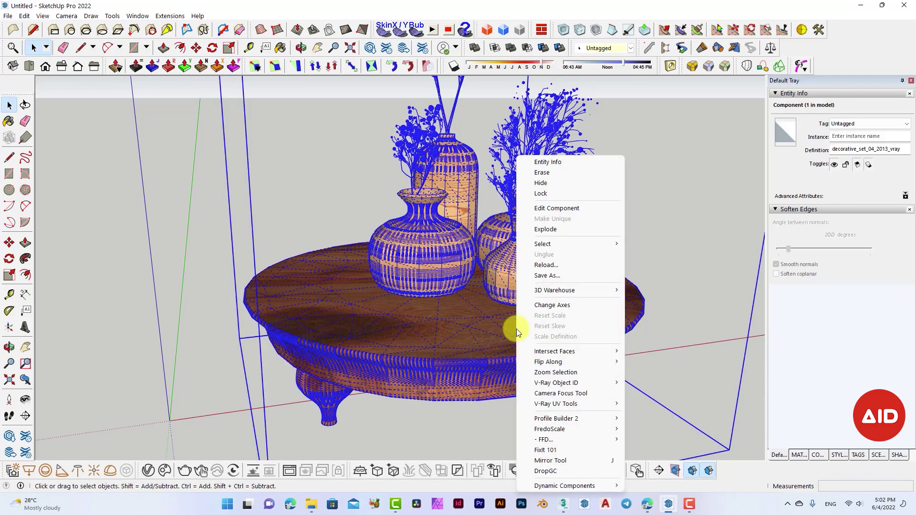
pyautogui.click(548, 450)
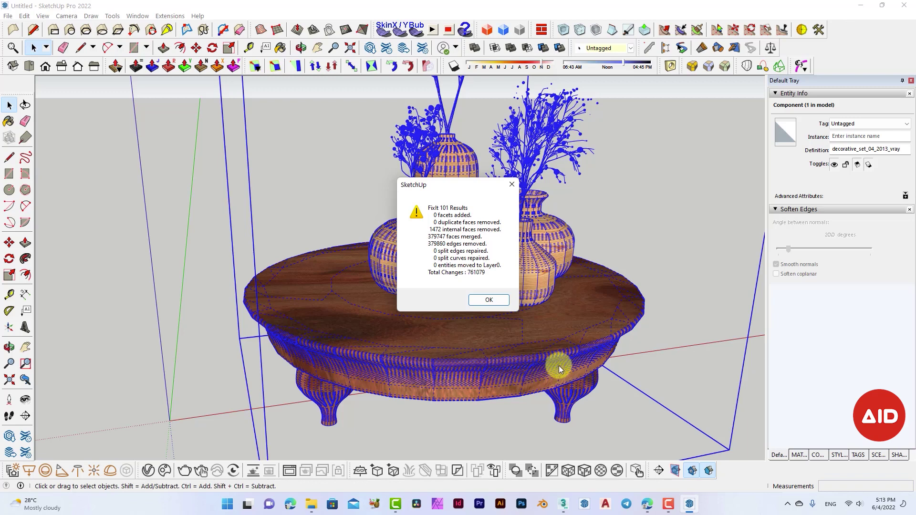
pyautogui.moveTo(462, 186); pyautogui.dragTo(521, 213)
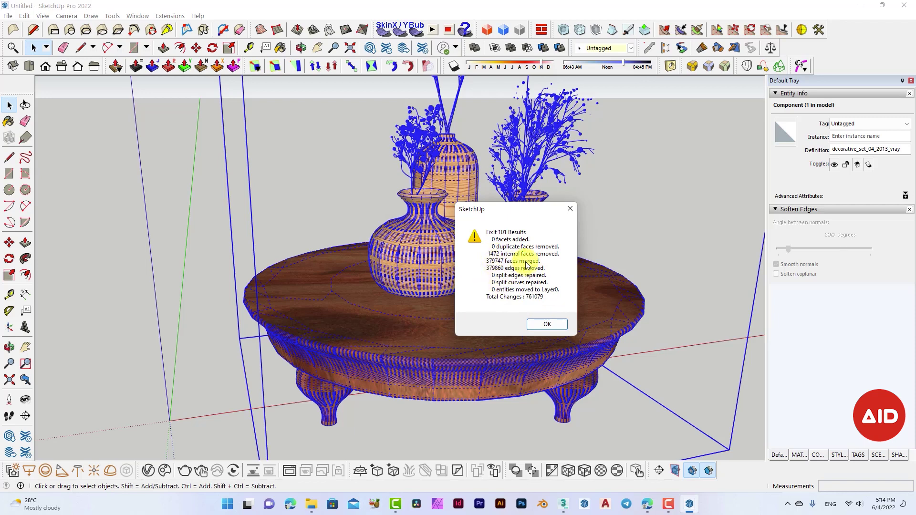
pyautogui.click(547, 325)
pyautogui.moveTo(472, 344)
pyautogui.mouseDown(button='middle')
pyautogui.moveTo(324, 355)
pyautogui.moveTo(262, 348)
pyautogui.moveTo(262, 313)
pyautogui.moveTo(285, 291)
pyautogui.moveTo(382, 241)
pyautogui.moveTo(454, 245)
pyautogui.moveTo(485, 293)
pyautogui.moveTo(461, 308)
pyautogui.mouseUp(button='middle')
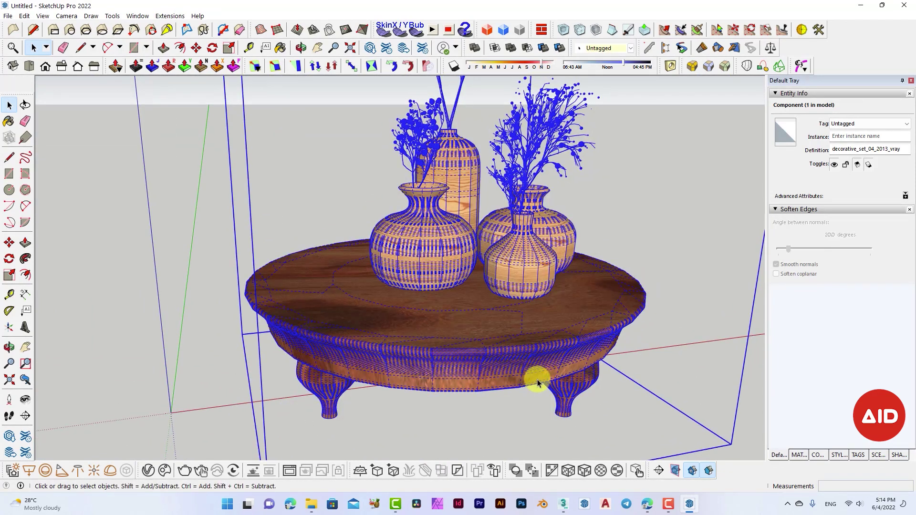
# - Enter the table group and select all three table legs
pyautogui.scroll(2, 538, 383)
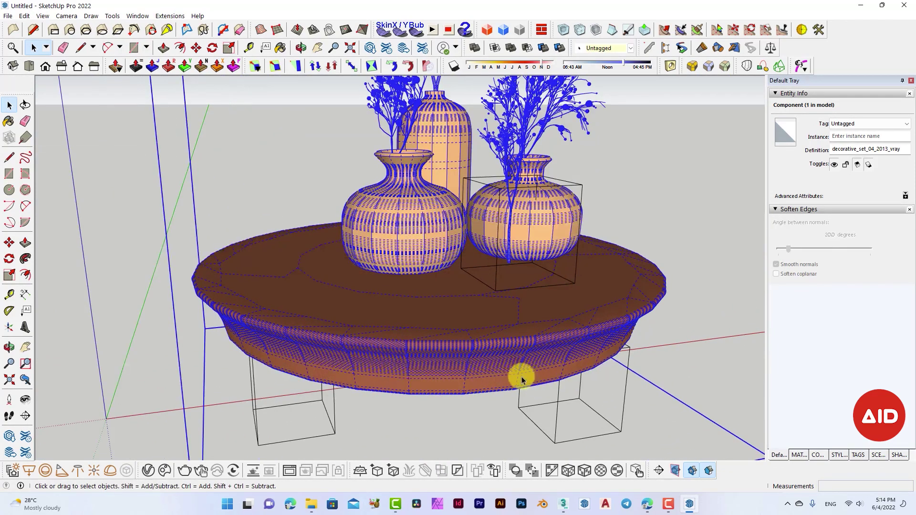
pyautogui.scroll(-1, 522, 380)
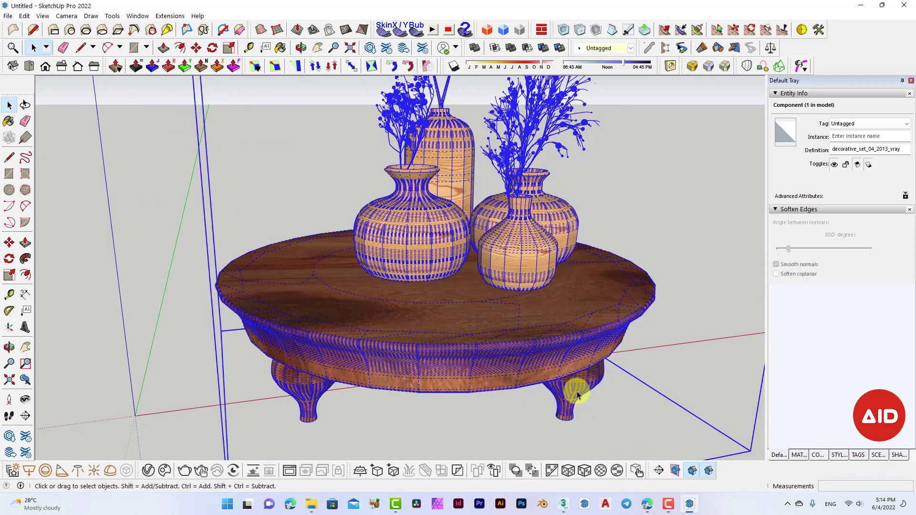
pyautogui.doubleClick(577, 392)
pyautogui.click(577, 391)
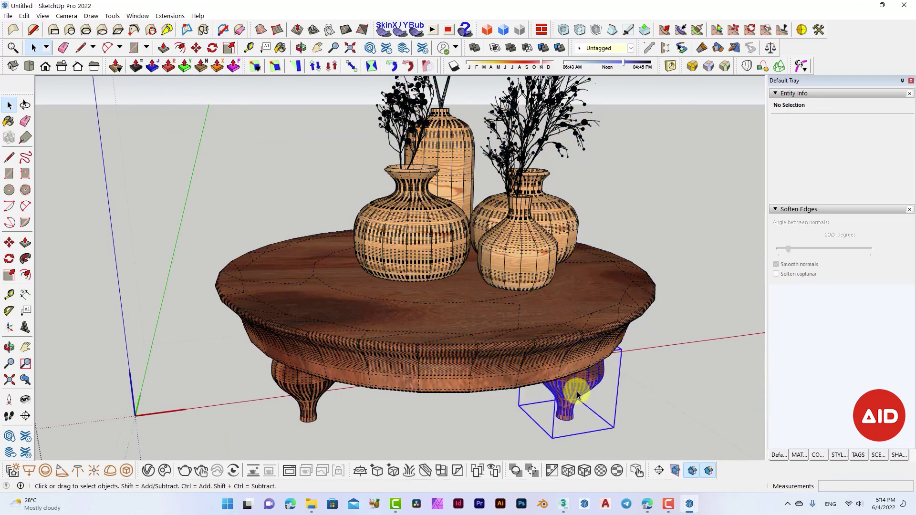
pyautogui.rightClick(577, 391)
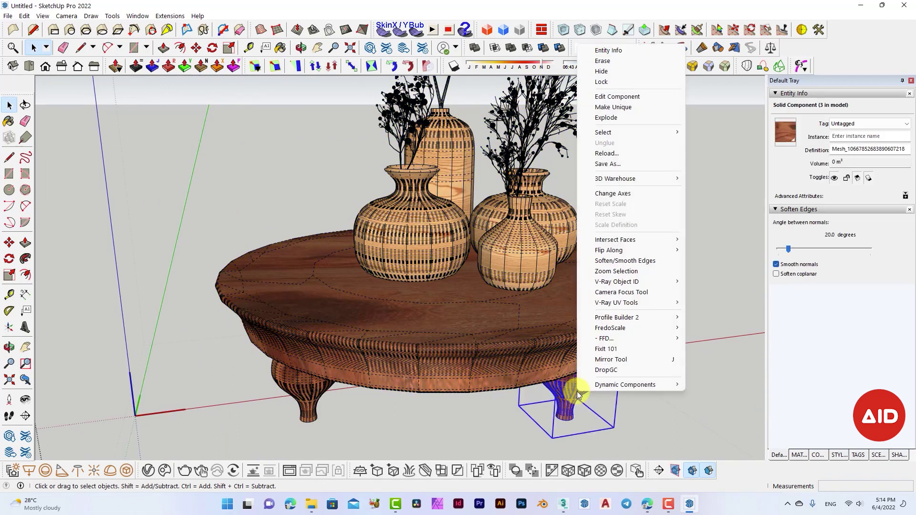
pyautogui.click(529, 337)
pyautogui.moveTo(624, 411)
pyautogui.mouseDown()
pyautogui.moveTo(591, 396)
pyautogui.moveTo(614, 438)
pyautogui.mouseUp()
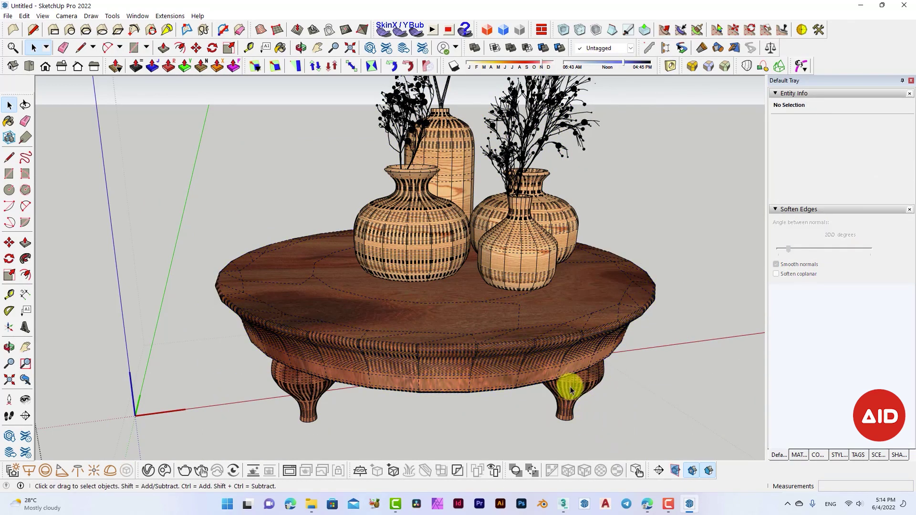
pyautogui.moveTo(558, 342)
pyautogui.mouseDown(button='middle')
pyautogui.moveTo(556, 330)
pyautogui.moveTo(607, 327)
pyautogui.mouseUp(button='middle')
pyautogui.moveTo(608, 326)
pyautogui.mouseDown()
pyautogui.moveTo(263, 391)
pyautogui.moveTo(288, 325)
pyautogui.mouseUp()
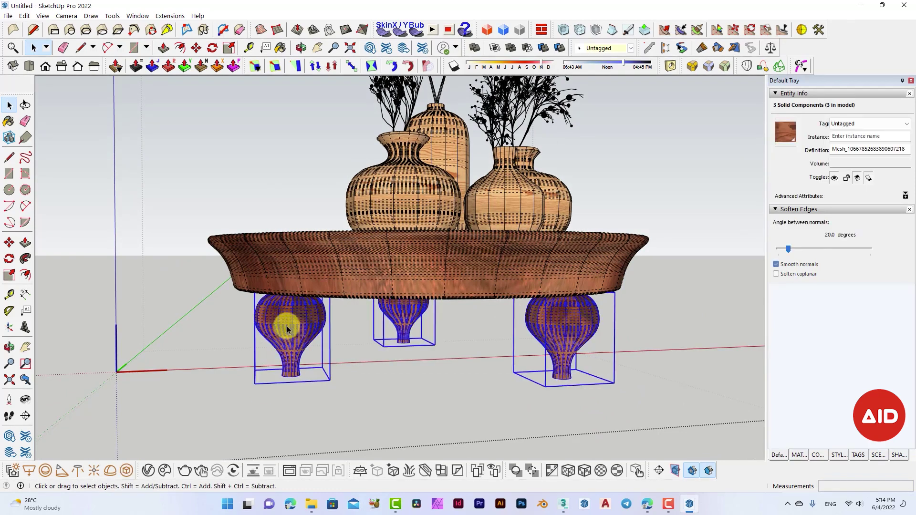
# - Soften and smooth the legs at 93.3 degrees with coplanar edges softened
pyautogui.rightClick(289, 326)
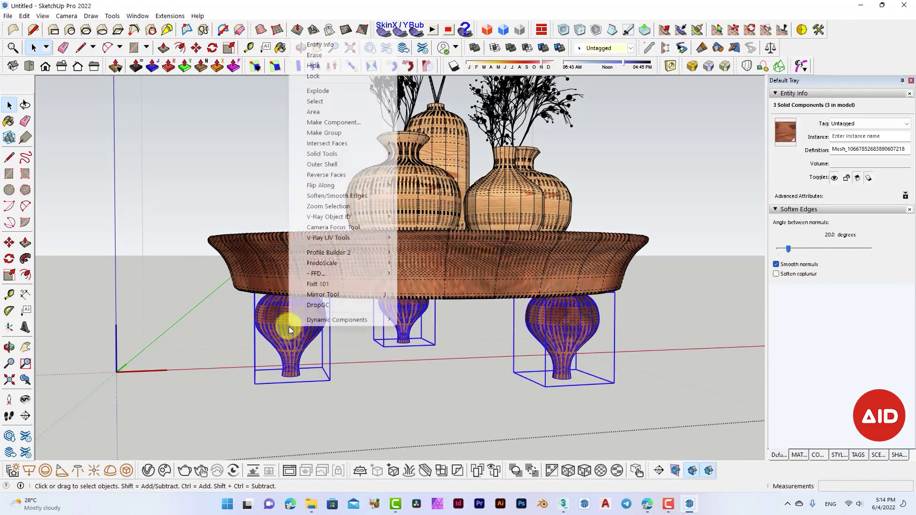
pyautogui.click(341, 199)
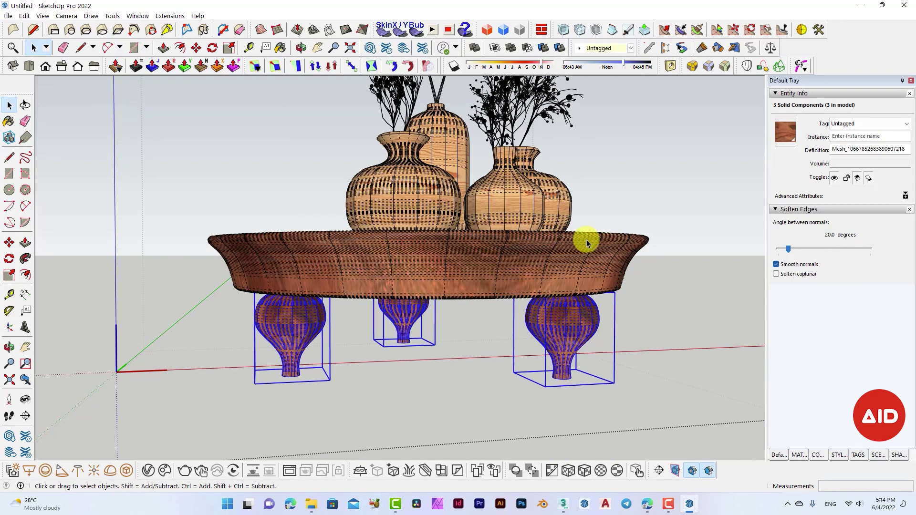
pyautogui.moveTo(789, 249); pyautogui.dragTo(801, 248)
pyautogui.click(776, 274)
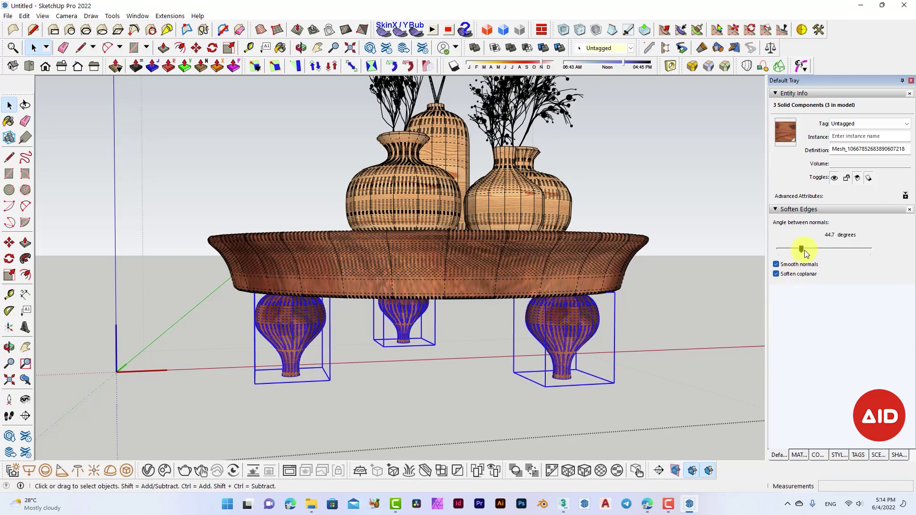
pyautogui.click(823, 252)
pyautogui.moveTo(823, 252); pyautogui.dragTo(826, 253)
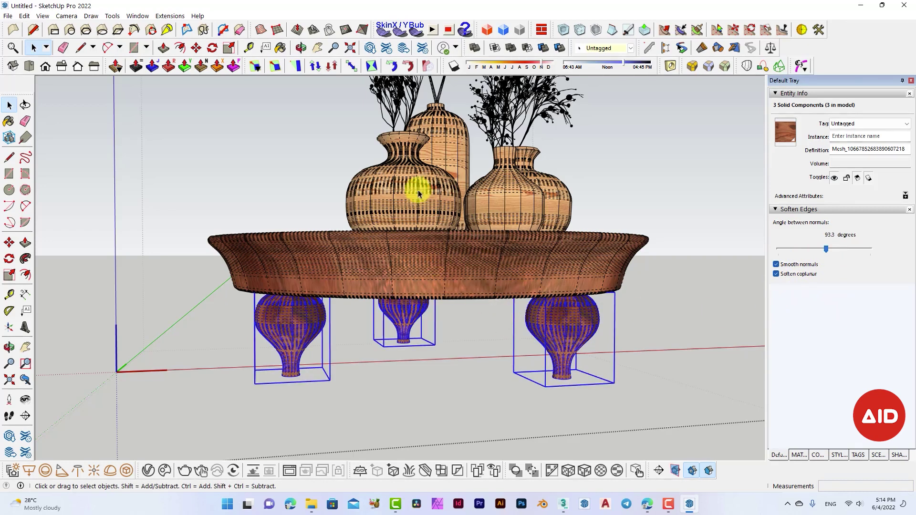
# - Turn off Hidden Geometry and view the table from above
pyautogui.click(40, 16)
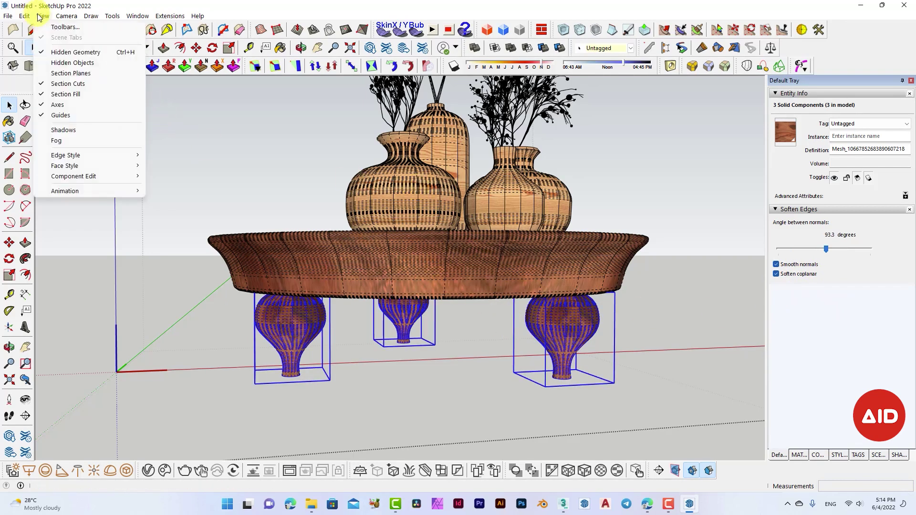
pyautogui.click(61, 54)
pyautogui.click(467, 362)
pyautogui.moveTo(466, 362)
pyautogui.mouseDown(button='middle')
pyautogui.moveTo(475, 361)
pyautogui.moveTo(475, 336)
pyautogui.mouseUp(button='middle')
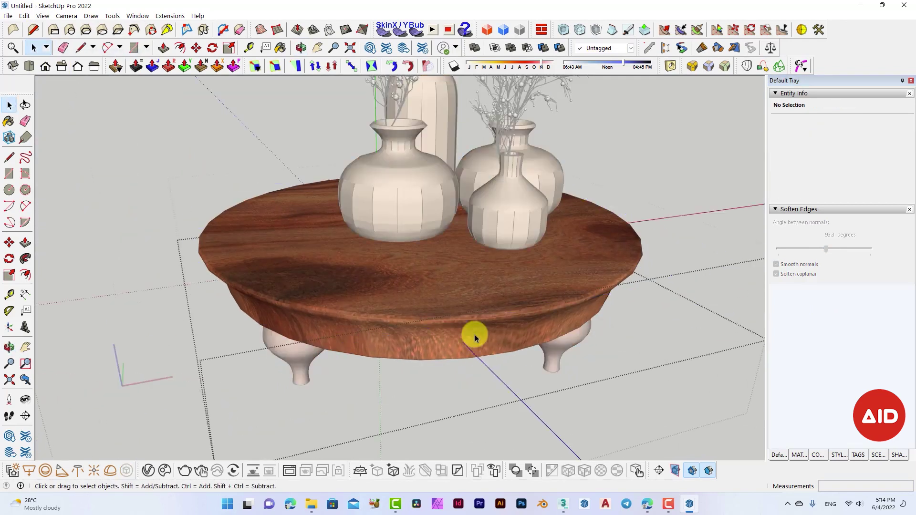
pyautogui.click(481, 329)
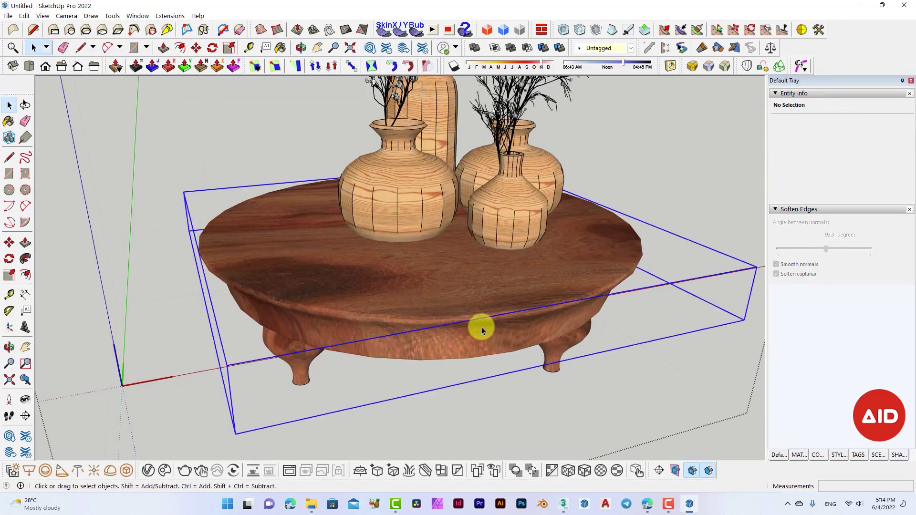
pyautogui.rightClick(542, 304)
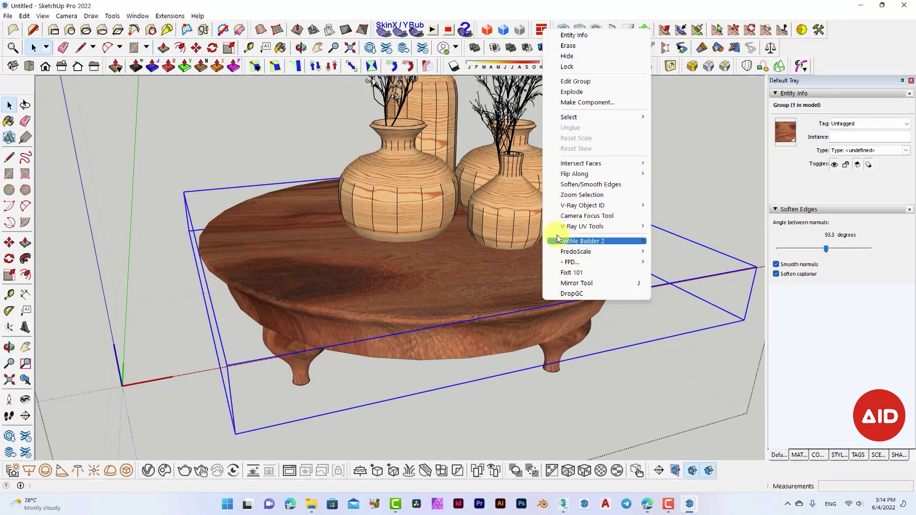
pyautogui.click(573, 185)
# - Soften and smooth the edges of the front, right and left vases
pyautogui.click(510, 233)
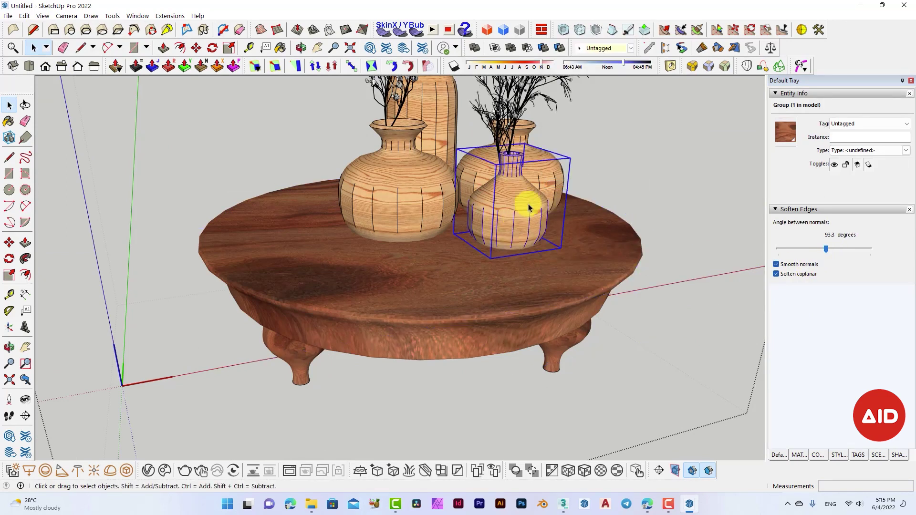
pyautogui.keyDown('shift'); pyautogui.click(538, 180); pyautogui.keyUp('shift')
pyautogui.keyDown('shift'); pyautogui.click(416, 212); pyautogui.keyUp('shift')
pyautogui.rightClick(415, 211)
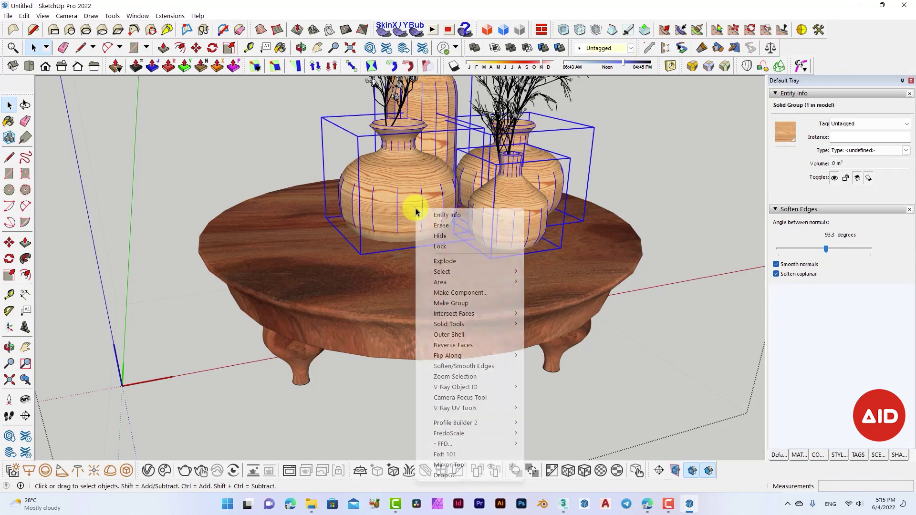
pyautogui.click(473, 368)
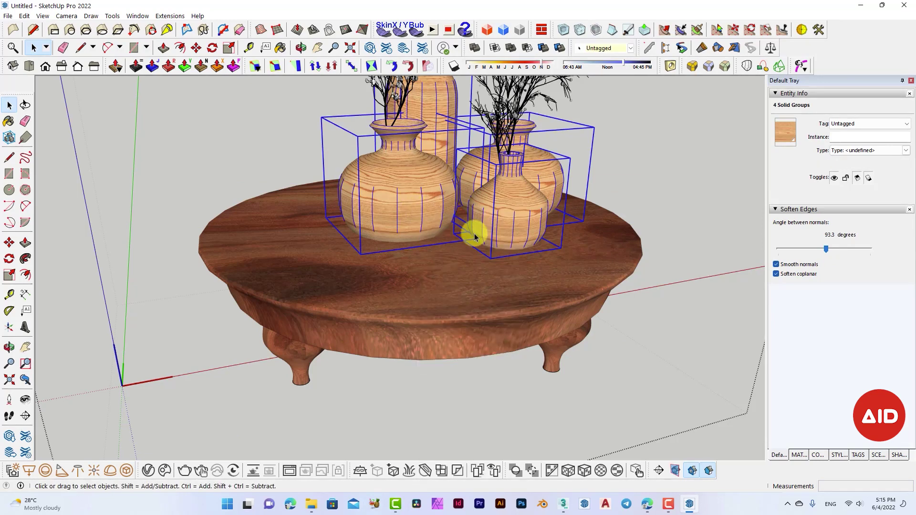
# - Soften and smooth the three dried-plant groups, repeating it on the right one
pyautogui.moveTo(477, 194)
pyautogui.mouseDown(button='middle')
pyautogui.moveTo(454, 321)
pyautogui.moveTo(488, 264)
pyautogui.moveTo(562, 239)
pyautogui.moveTo(487, 372)
pyautogui.moveTo(536, 159)
pyautogui.mouseUp(button='middle')
pyautogui.moveTo(545, 135)
pyautogui.mouseDown()
pyautogui.moveTo(382, 236)
pyautogui.moveTo(409, 242)
pyautogui.mouseUp()
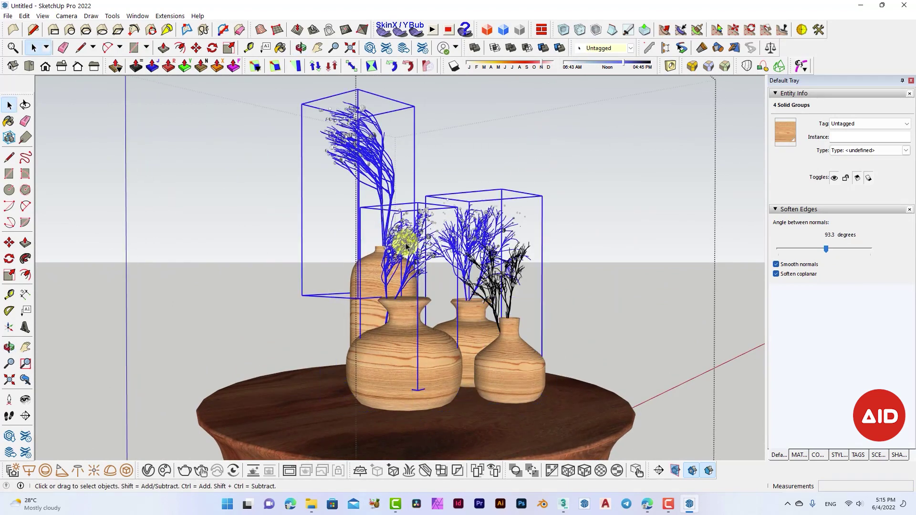
pyautogui.rightClick(413, 241)
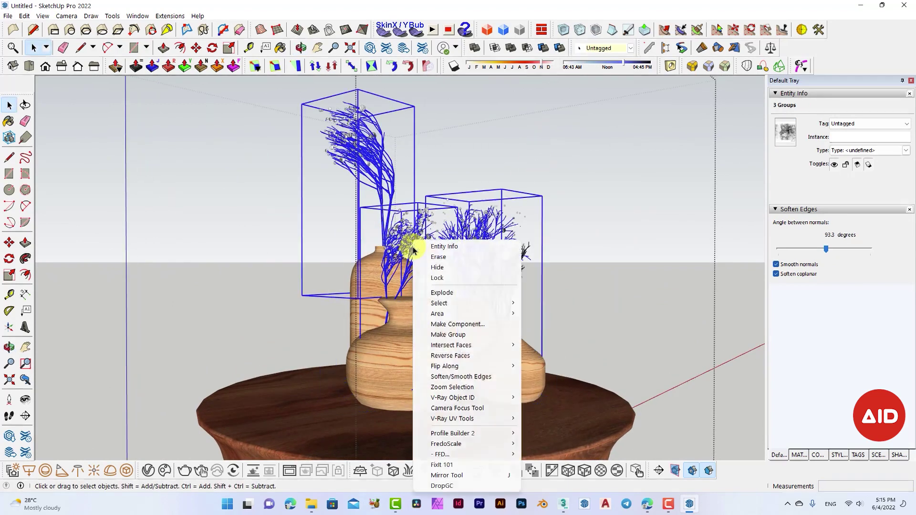
pyautogui.click(458, 376)
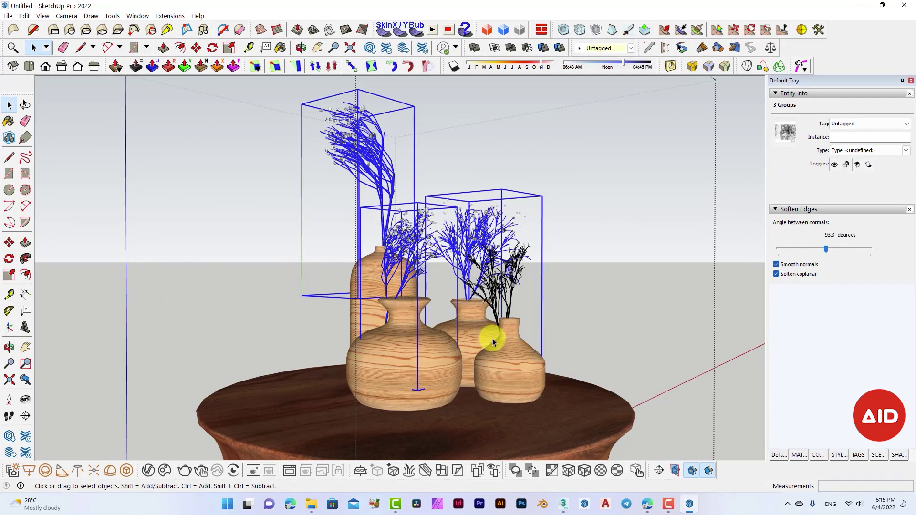
pyautogui.click(511, 284)
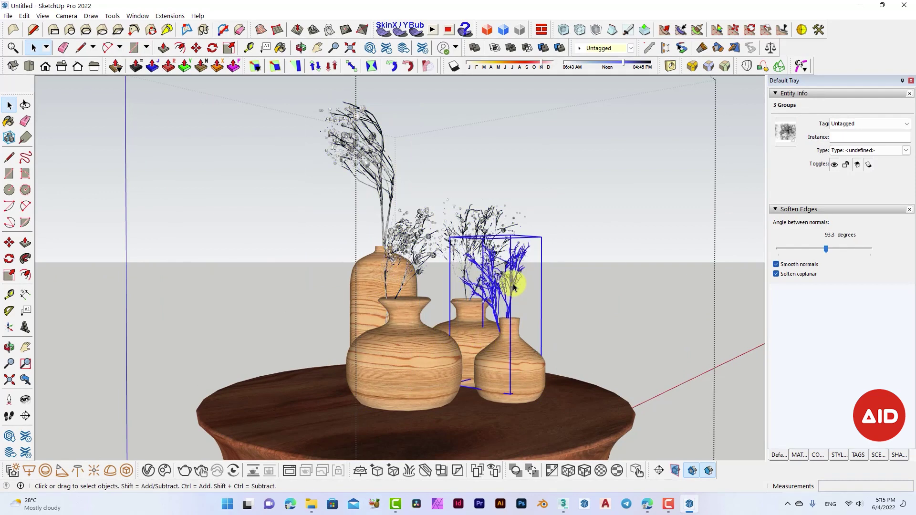
pyautogui.rightClick(513, 284)
pyautogui.click(558, 167)
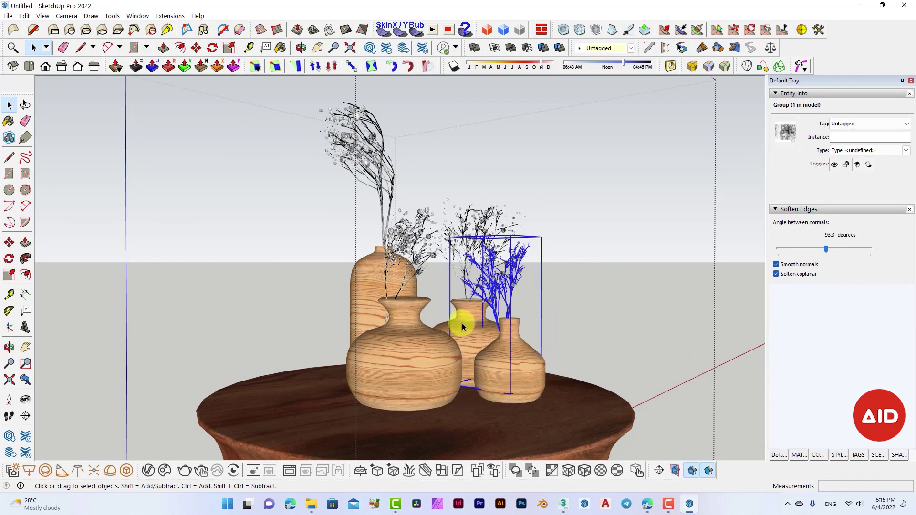
# - Orbit and zoom around the smoothed table set to check it beside the scale figure
pyautogui.moveTo(461, 320)
pyautogui.mouseDown(button='middle')
pyautogui.moveTo(460, 348)
pyautogui.moveTo(419, 392)
pyautogui.mouseUp(button='middle')
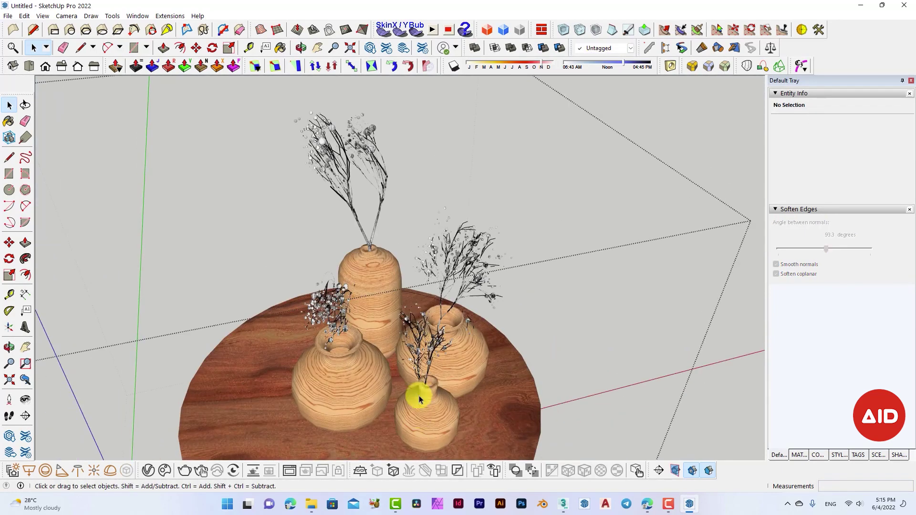
pyautogui.scroll(-3, 420, 282)
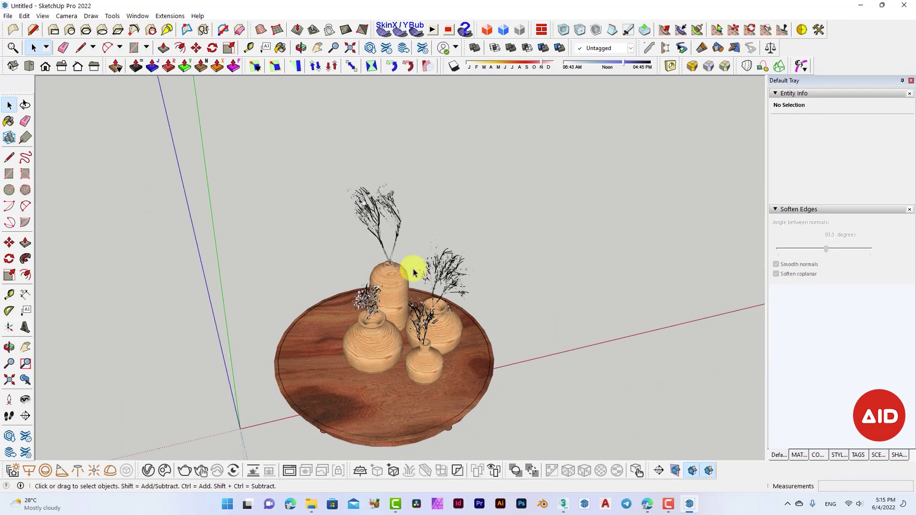
pyautogui.moveTo(392, 332)
pyautogui.mouseDown(button='middle')
pyautogui.moveTo(348, 344)
pyautogui.moveTo(311, 239)
pyautogui.mouseUp(button='middle')
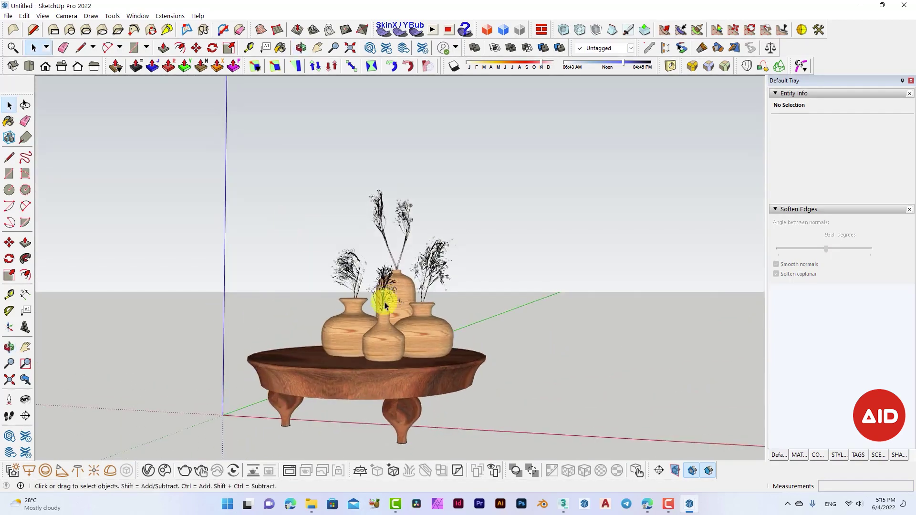
pyautogui.scroll(-2, 384, 315)
pyautogui.scroll(-1, 384, 336)
pyautogui.scroll(-1, 380, 330)
pyautogui.scroll(-1, 380, 333)
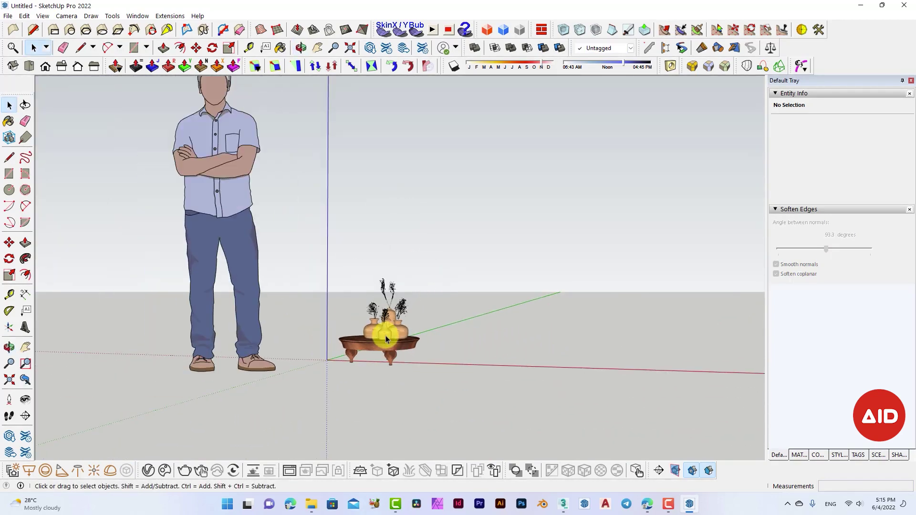
pyautogui.moveTo(369, 352)
pyautogui.mouseDown(button='middle')
pyautogui.moveTo(274, 422)
pyautogui.moveTo(94, 296)
pyautogui.moveTo(401, 313)
pyautogui.moveTo(567, 372)
pyautogui.mouseUp(button='middle')
pyautogui.scroll(1, 355, 353)
pyautogui.scroll(2, 365, 336)
pyautogui.scroll(2, 365, 336)
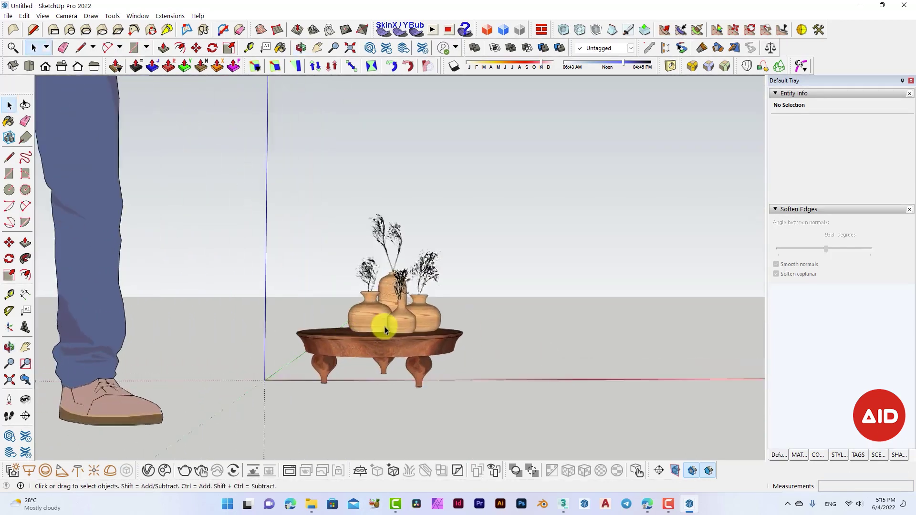
pyautogui.scroll(2, 384, 327)
pyautogui.scroll(2, 385, 326)
pyautogui.moveTo(385, 326)
pyautogui.mouseDown(button='middle')
pyautogui.moveTo(471, 321)
pyautogui.moveTo(577, 256)
pyautogui.moveTo(483, 216)
pyautogui.moveTo(411, 266)
pyautogui.moveTo(434, 425)
pyautogui.moveTo(423, 248)
pyautogui.mouseUp(button='middle')
# - Save the table set component as its own file in decorative_set_04
pyautogui.click(399, 286)
pyautogui.rightClick(399, 286)
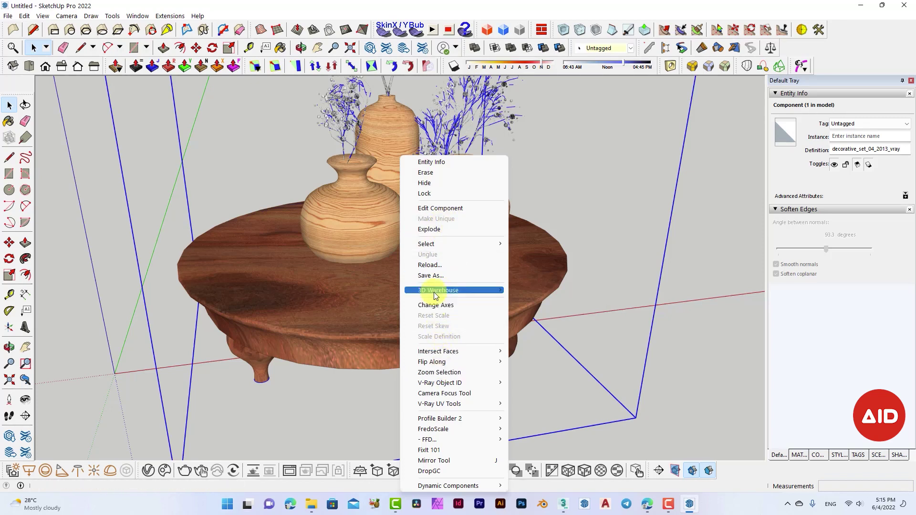
pyautogui.click(434, 277)
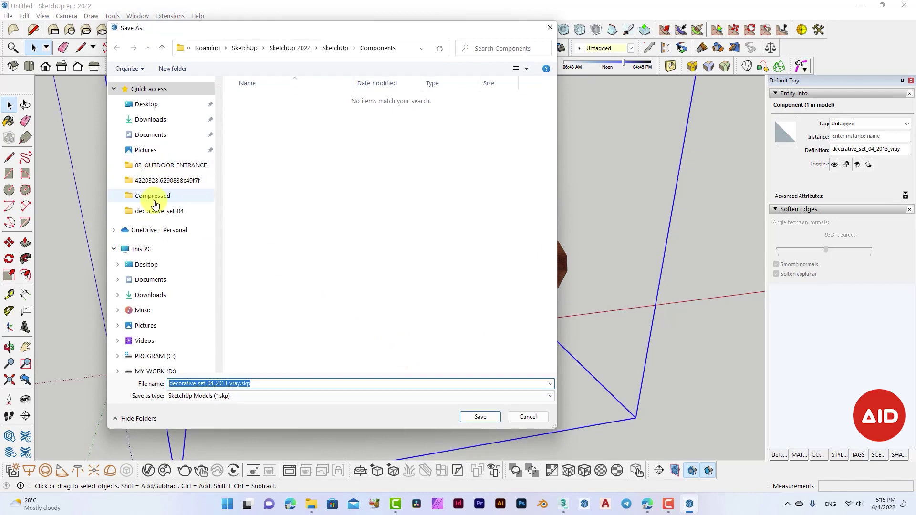
pyautogui.click(165, 218)
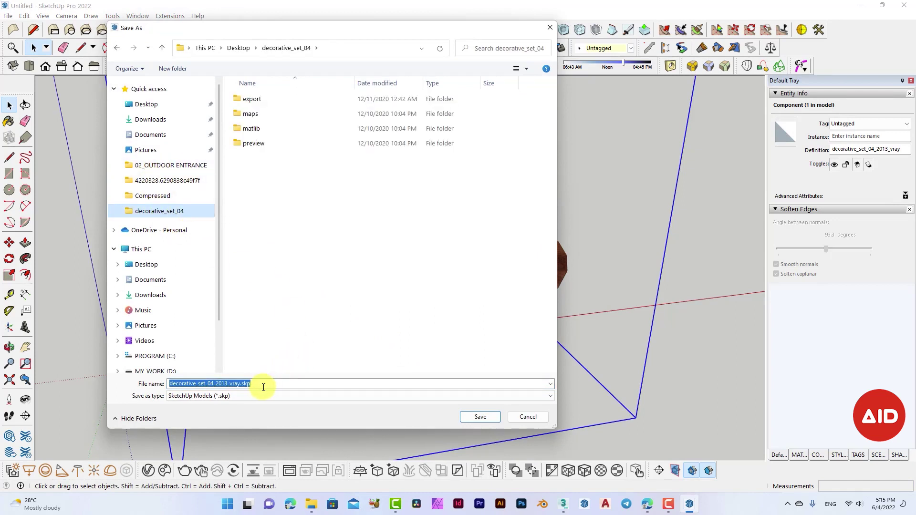
pyautogui.click(476, 419)
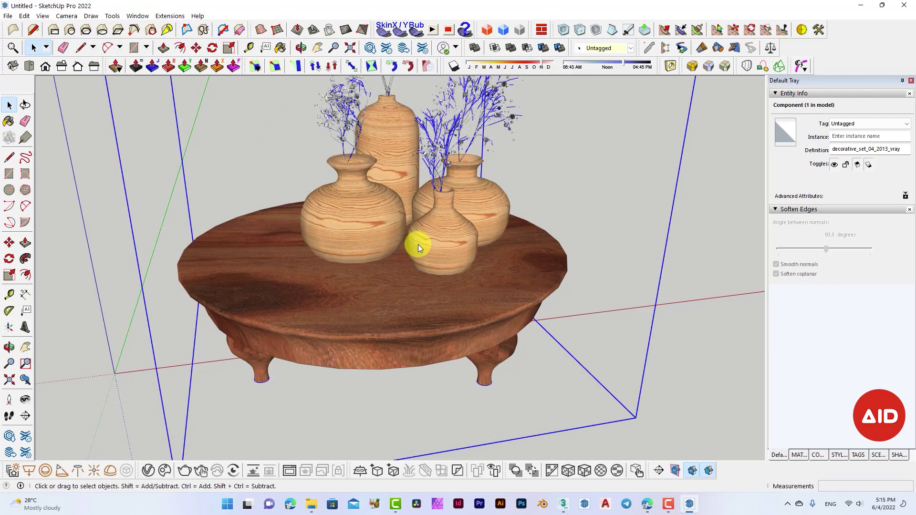
# - Orbit around the table for a final check, then close SketchUp
pyautogui.click(521, 358)
pyautogui.moveTo(518, 364)
pyautogui.mouseDown(button='middle')
pyautogui.moveTo(213, 227)
pyautogui.moveTo(330, 433)
pyautogui.mouseUp(button='middle')
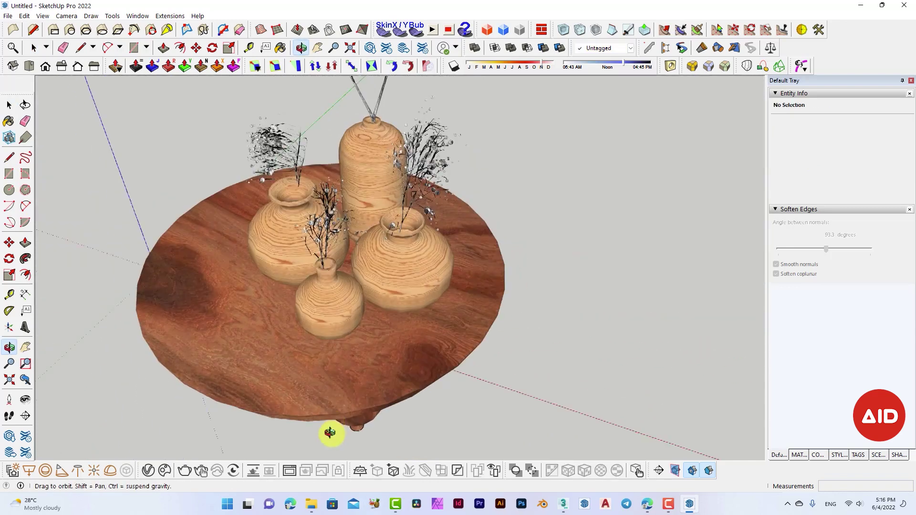
pyautogui.scroll(-5, 348, 391)
pyautogui.moveTo(376, 339); pyautogui.dragTo(532, 201, button='middle')
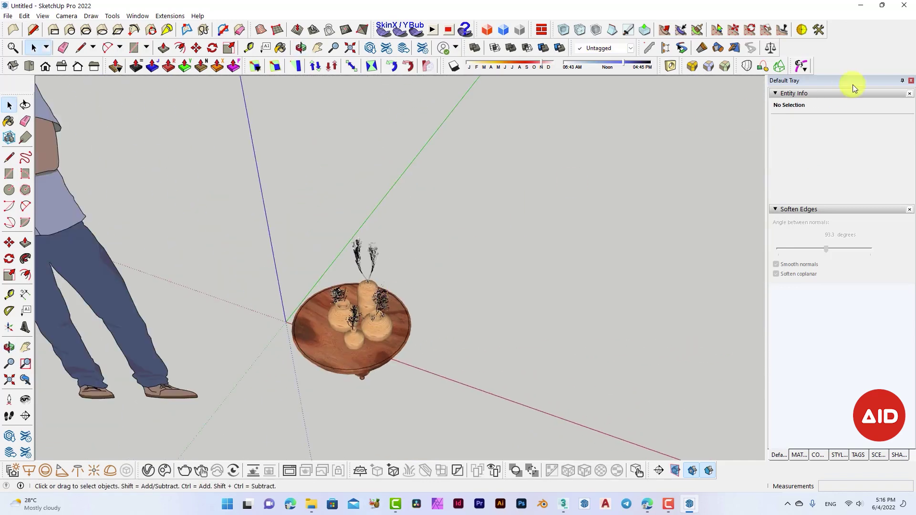
pyautogui.click(6, 17)
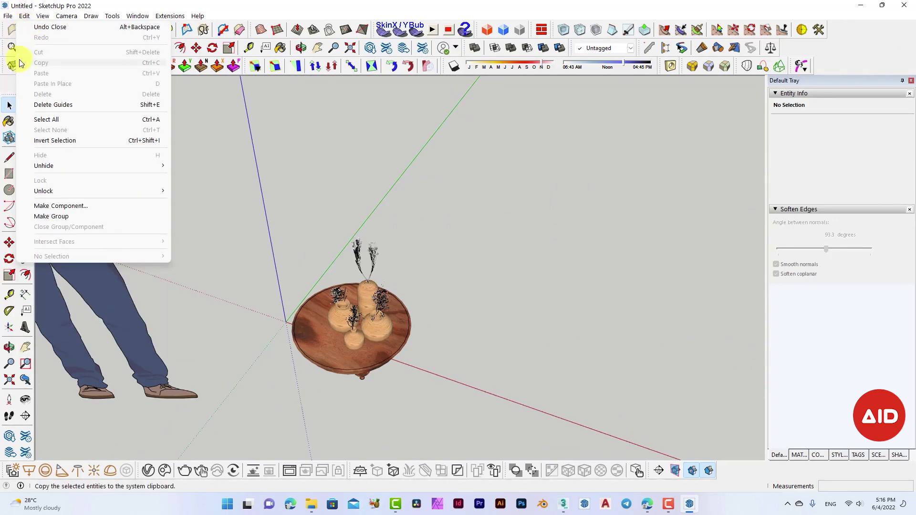
pyautogui.moveTo(23, 16)
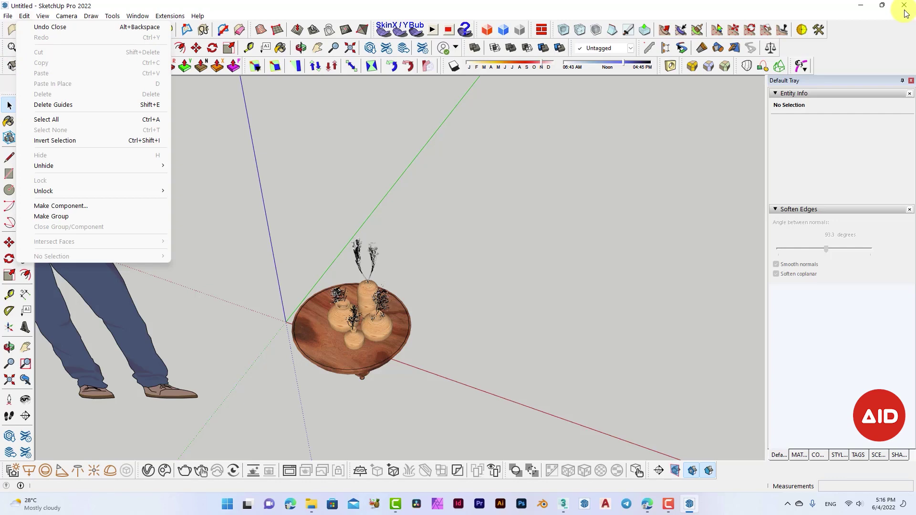
pyautogui.click(905, 9)
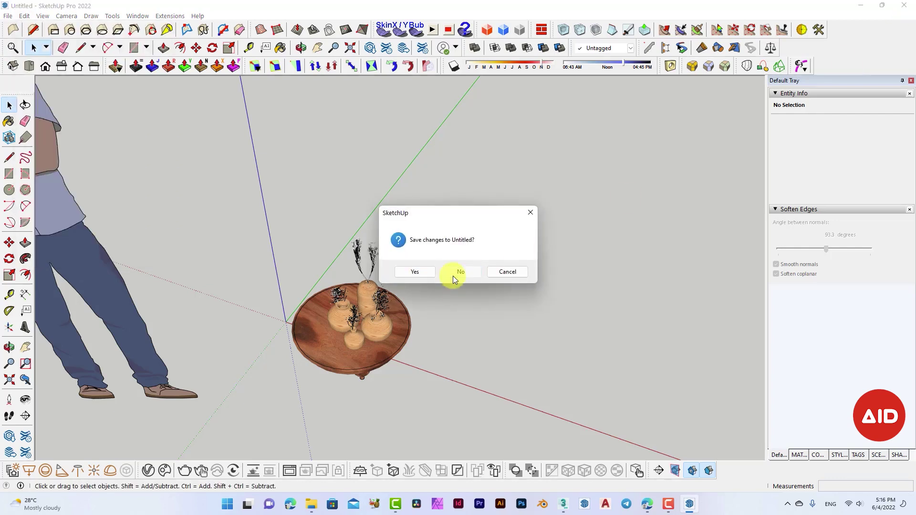
# - Discard changes to Untitled and select decorative_set_04_2013_vray.skp (69,764 KB) in File Explorer
pyautogui.click(453, 273)
pyautogui.rightClick(830, 248)
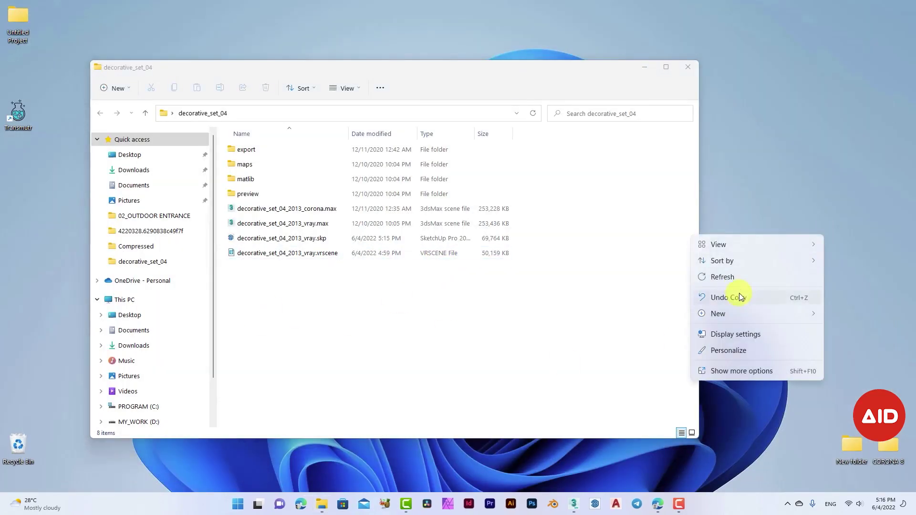
pyautogui.click(736, 283)
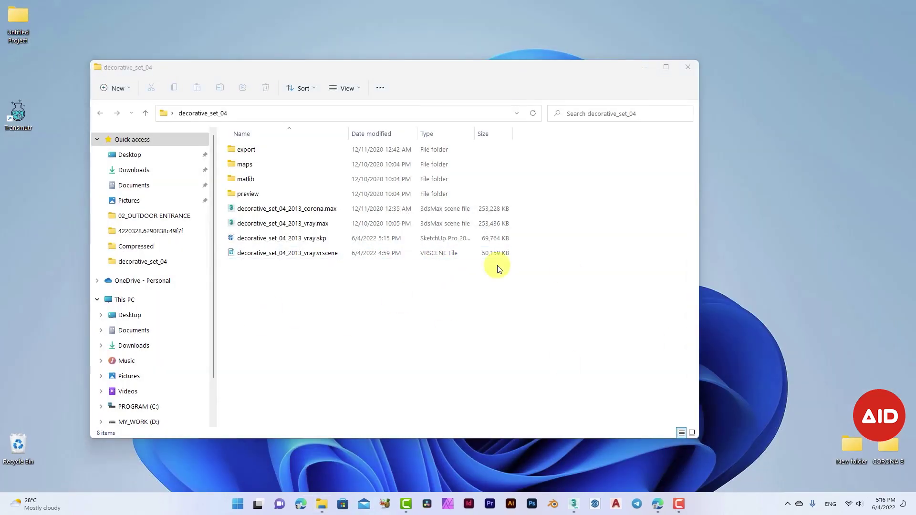
pyautogui.click(318, 244)
pyautogui.moveTo(336, 70)
pyautogui.mouseDown()
pyautogui.moveTo(389, 60)
pyautogui.moveTo(450, 75)
pyautogui.mouseUp()
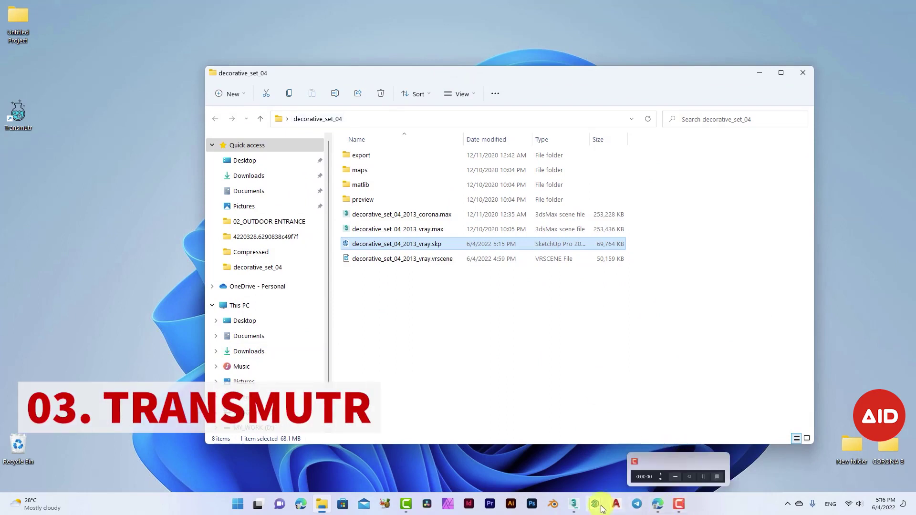
# - Return to the 3ds Max decorative set scene with nothing selected and adjust the view
pyautogui.click(574, 504)
pyautogui.click(593, 368)
pyautogui.moveTo(454, 346)
pyautogui.mouseDown(button='middle')
pyautogui.moveTo(429, 233)
pyautogui.moveTo(474, 366)
pyautogui.moveTo(467, 235)
pyautogui.moveTo(466, 263)
pyautogui.mouseUp(button='middle')
pyautogui.scroll(-3, 474, 367)
# - Box-select the left candle tray with its candlesticks and choose File > Export > Export Selected
pyautogui.moveTo(399, 253)
pyautogui.keyDown('alt'); pyautogui.mouseDown(button='middle')
pyautogui.moveTo(365, 331)
pyautogui.moveTo(313, 358)
pyautogui.mouseUp(button='middle'); pyautogui.keyUp('alt')
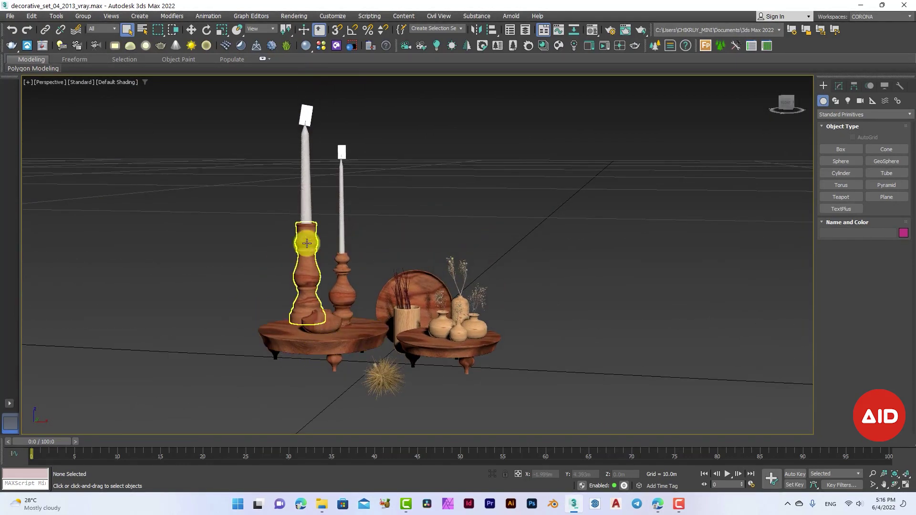
pyautogui.moveTo(354, 199); pyautogui.dragTo(281, 317)
pyautogui.moveTo(247, 361); pyautogui.dragTo(249, 362)
pyautogui.scroll(4, 315, 356)
pyautogui.moveTo(413, 362); pyautogui.dragTo(395, 352, button='middle')
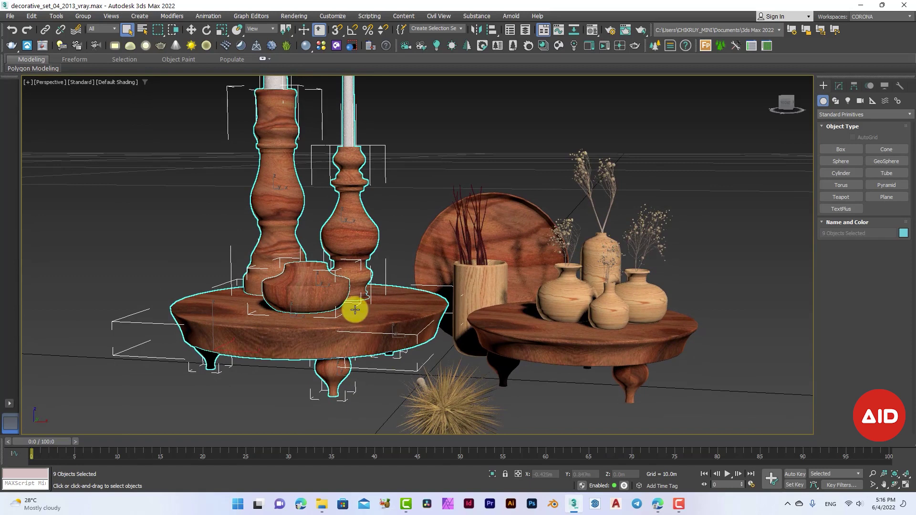
pyautogui.click(9, 17)
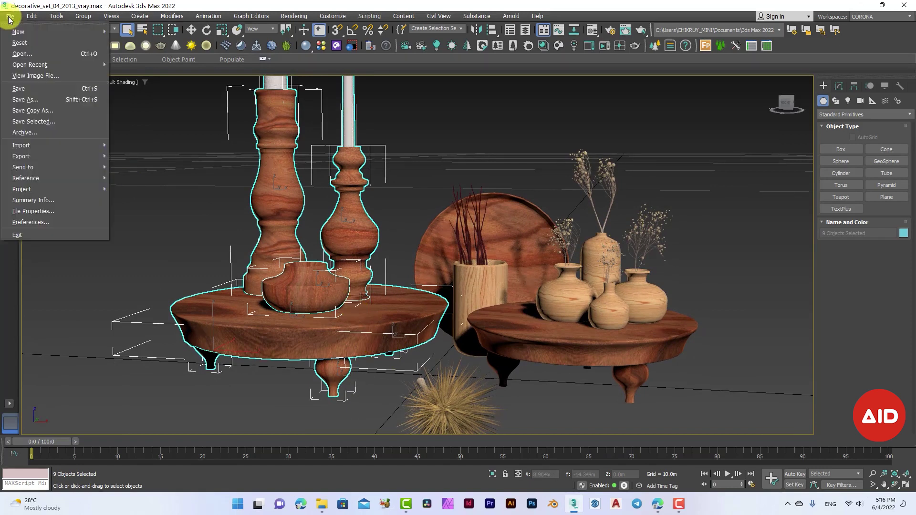
pyautogui.moveTo(21, 156)
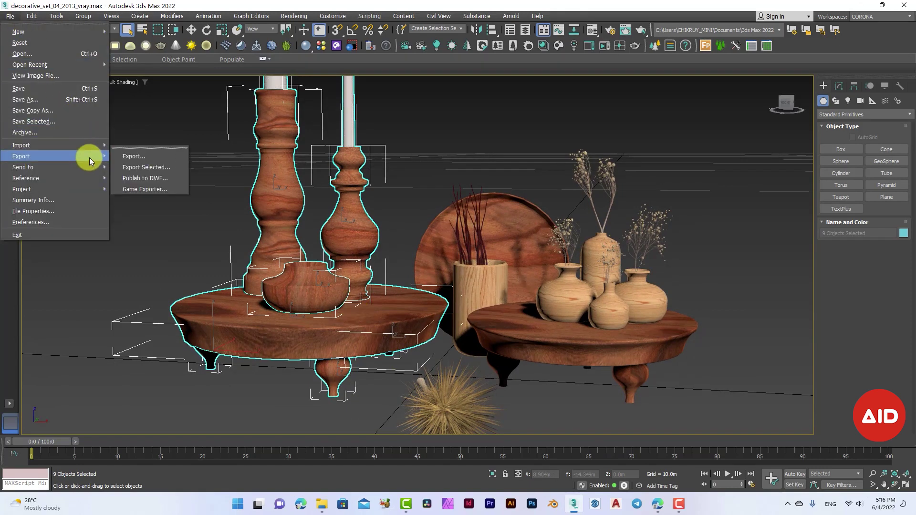
pyautogui.click(144, 167)
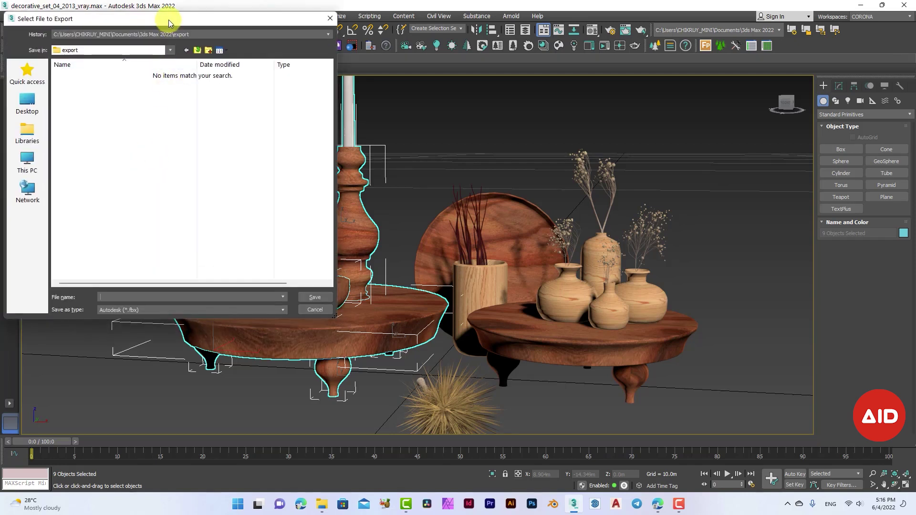
# - Keep the Autodesk (*.fbx) file type and browse to Desktop > decorative_set_04
pyautogui.moveTo(168, 19); pyautogui.dragTo(408, 75)
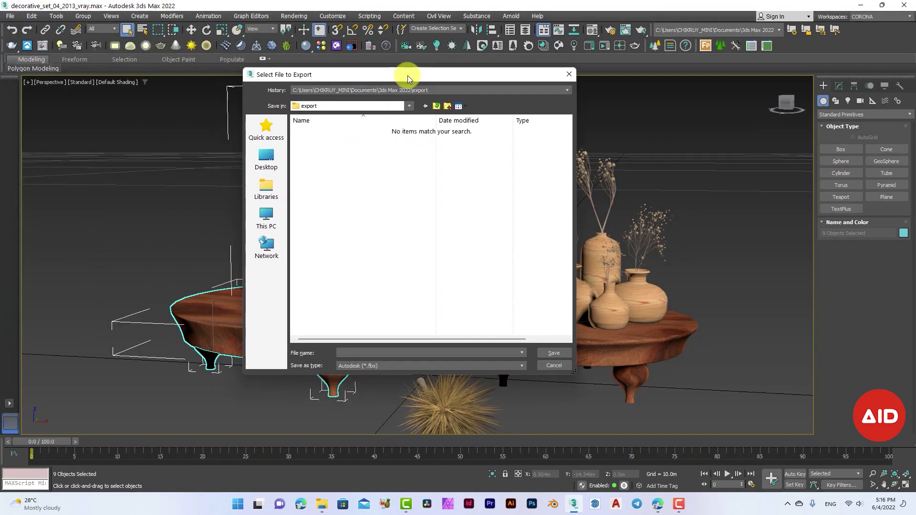
pyautogui.click(390, 366)
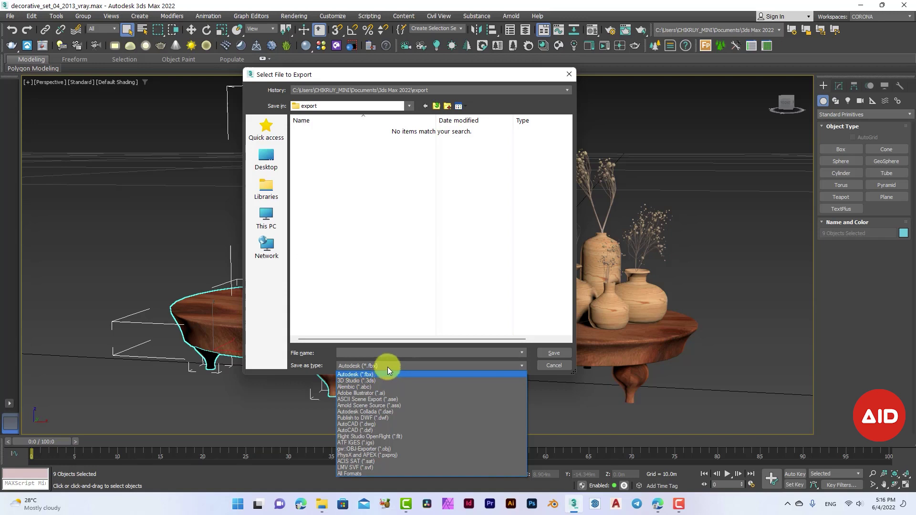
pyautogui.click(387, 367)
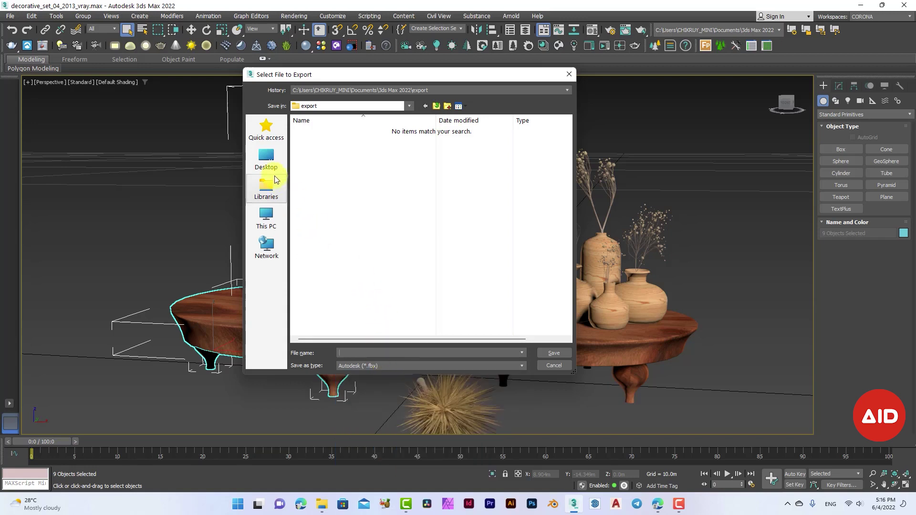
pyautogui.click(264, 164)
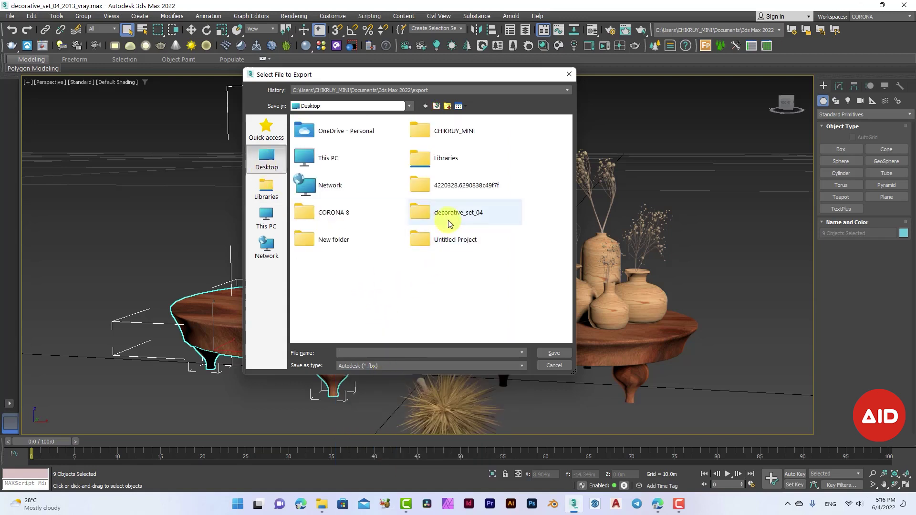
pyautogui.doubleClick(449, 222)
pyautogui.click(389, 353)
pyautogui.write('fbx file')
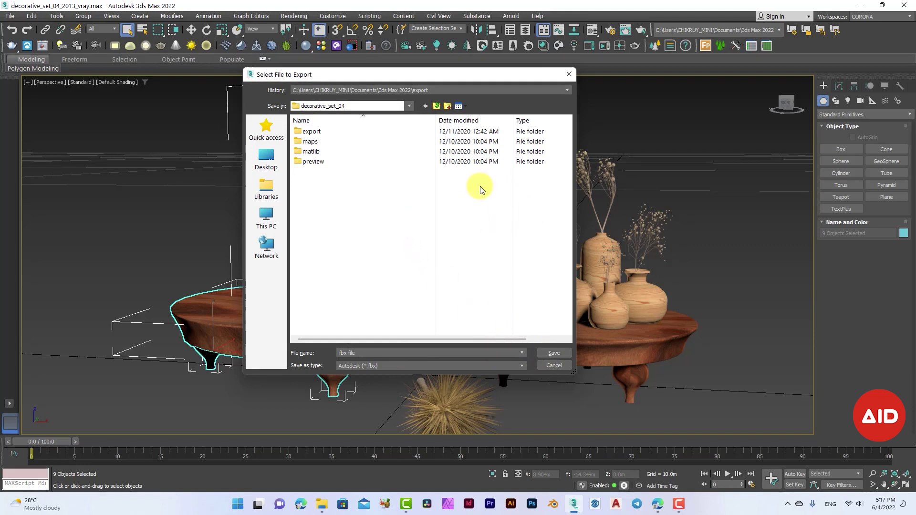
# - Save 'fbx file' into a new New folder, accept the FBX settings and dismiss warnings
pyautogui.click(448, 106)
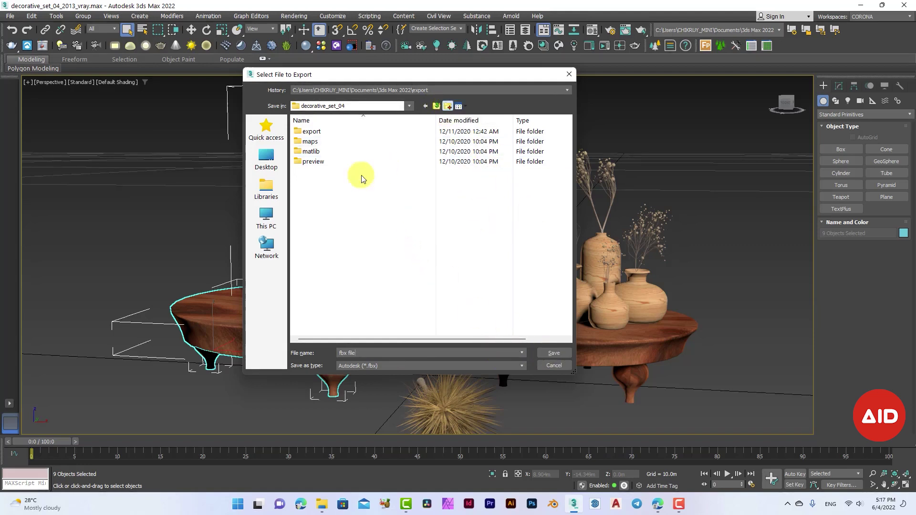
pyautogui.press('Return')
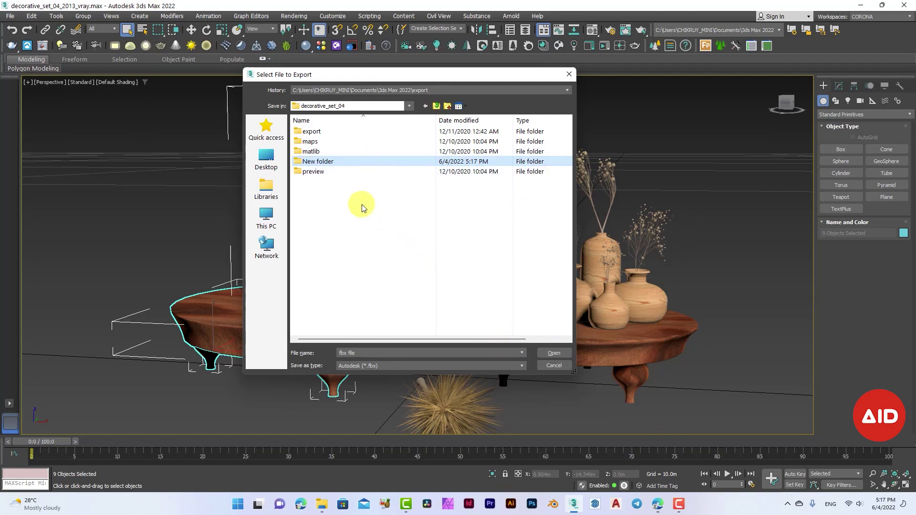
pyautogui.press('Return')
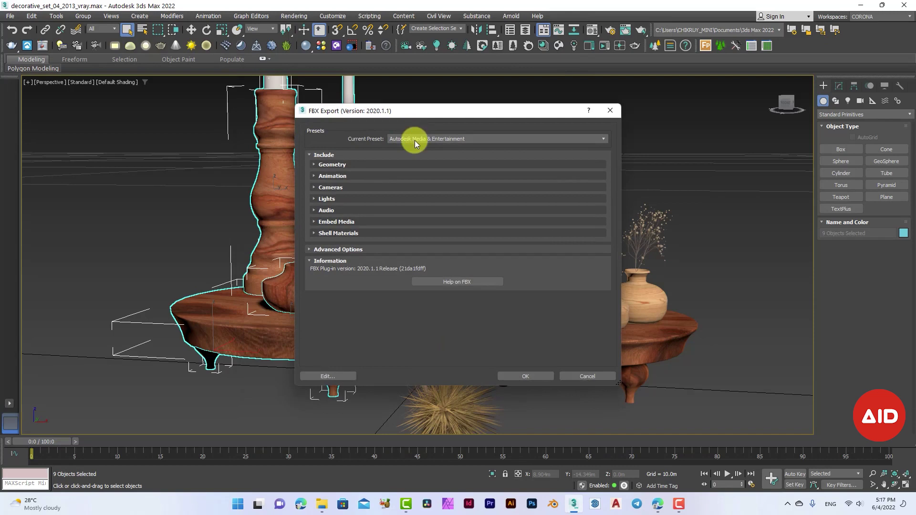
pyautogui.click(538, 377)
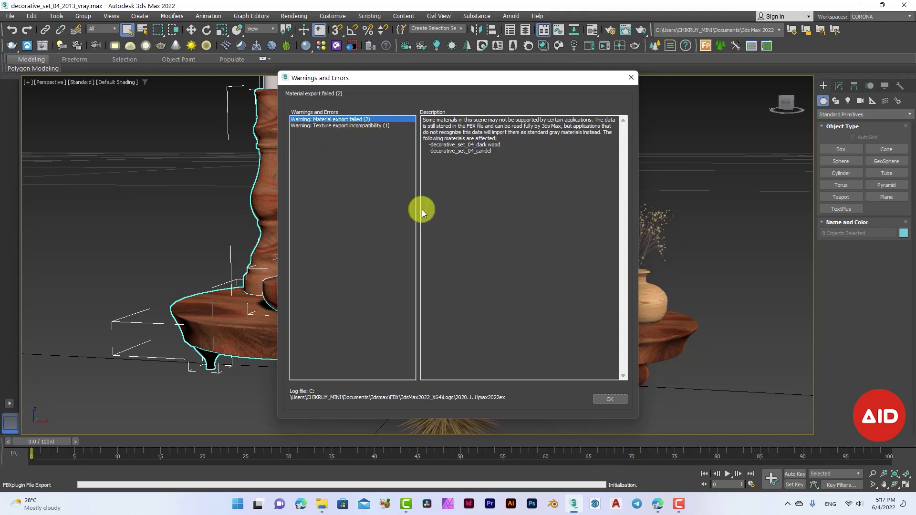
pyautogui.click(610, 399)
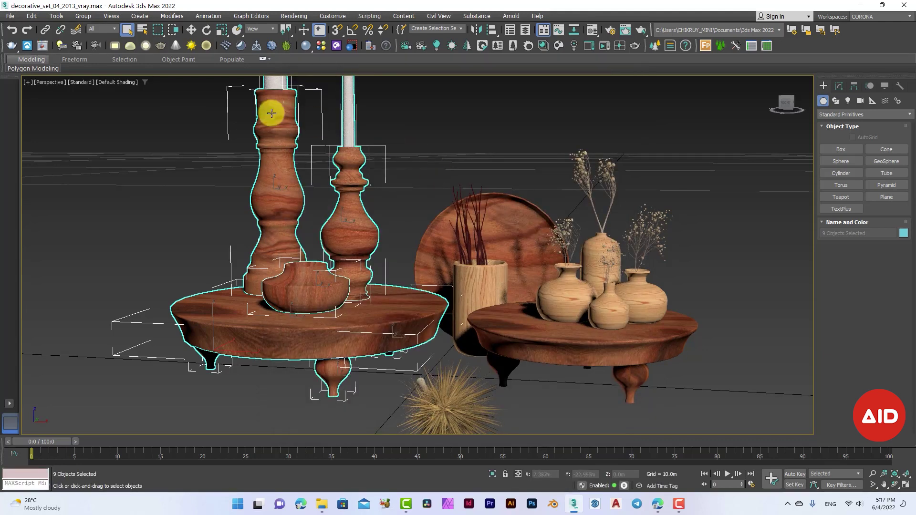
# - Minimize 3ds Max and check fbx file.fbx inside New folder in Explorer
pyautogui.click(862, 5)
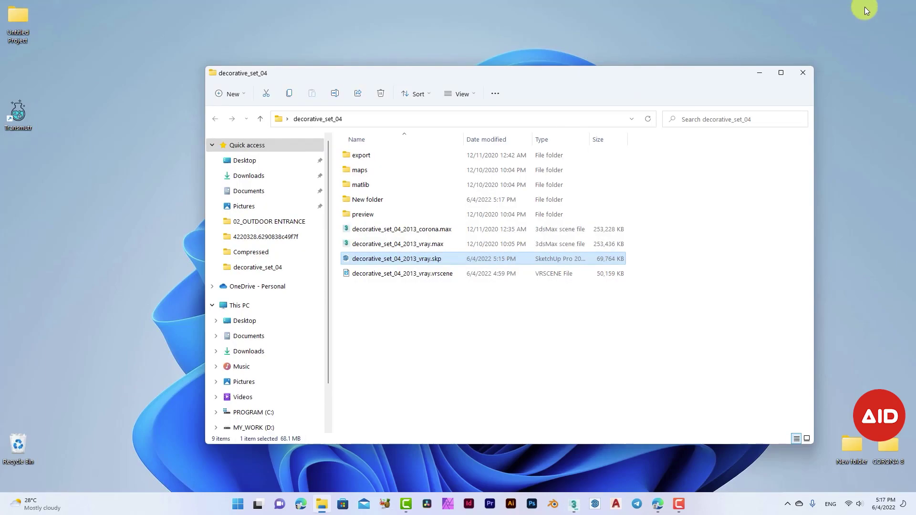
pyautogui.click(516, 353)
pyautogui.click(408, 202)
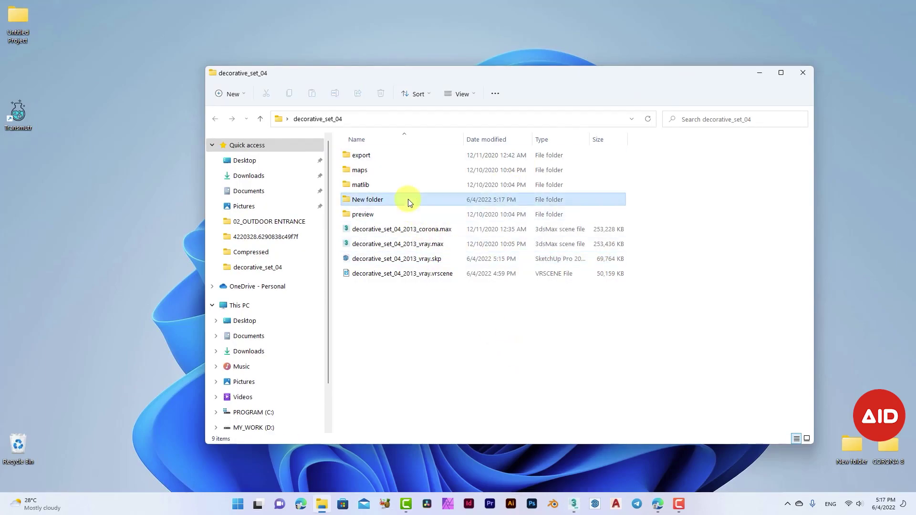
pyautogui.doubleClick(409, 200)
pyautogui.click(386, 155)
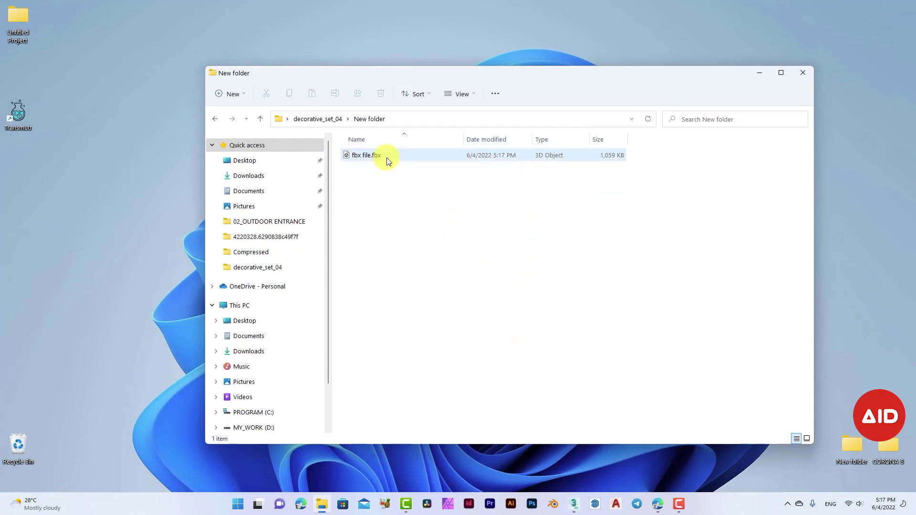
# - Refresh the desktop and launch Transmutr Artist from its desktop shortcut
pyautogui.rightClick(1, 195)
pyautogui.click(48, 232)
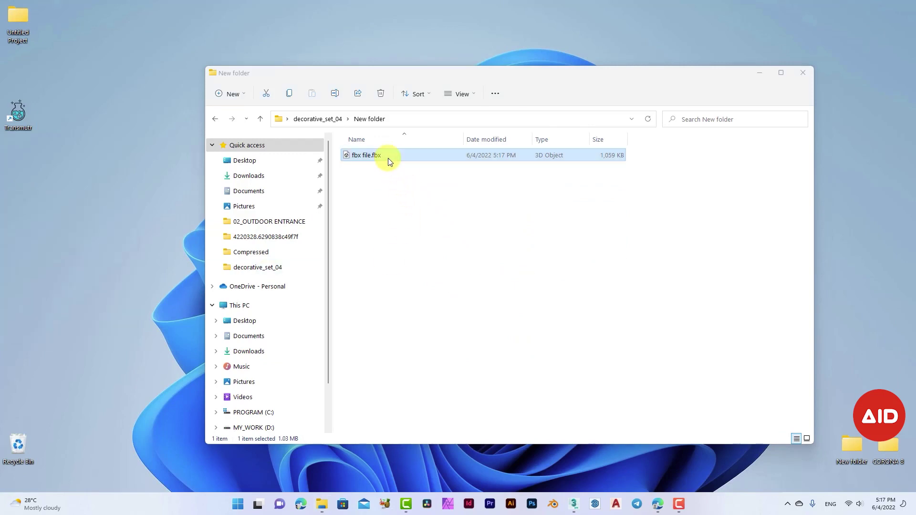
pyautogui.moveTo(407, 78); pyautogui.dragTo(436, 67)
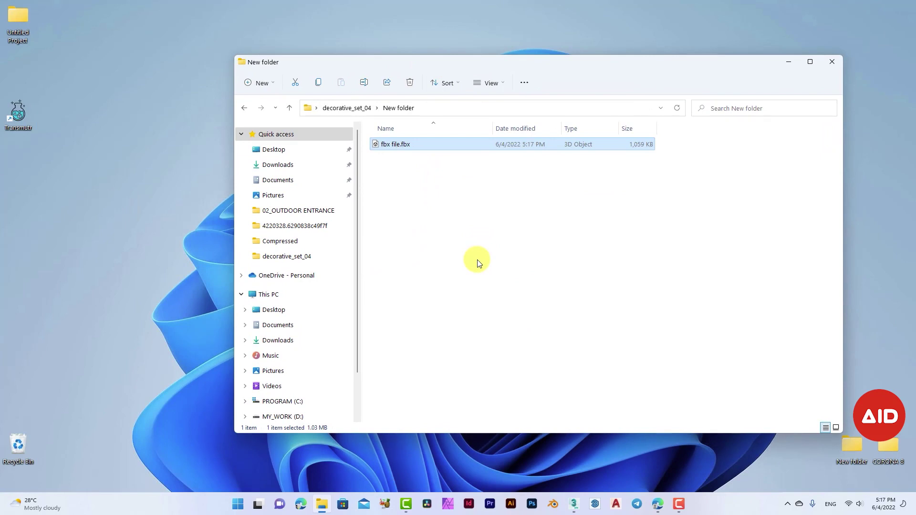
pyautogui.doubleClick(25, 122)
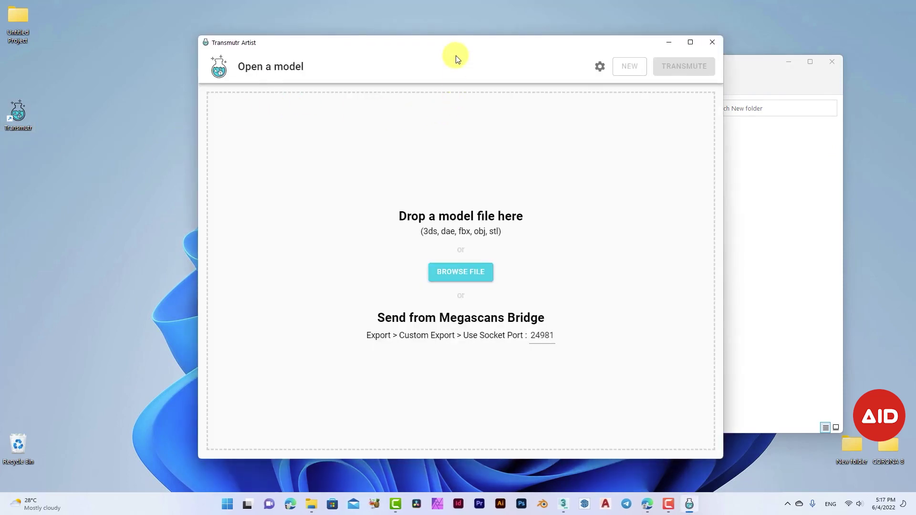
# - Drag fbx file.fbx from New folder into Transmutr Artist to load it
pyautogui.moveTo(455, 46); pyautogui.dragTo(319, 41)
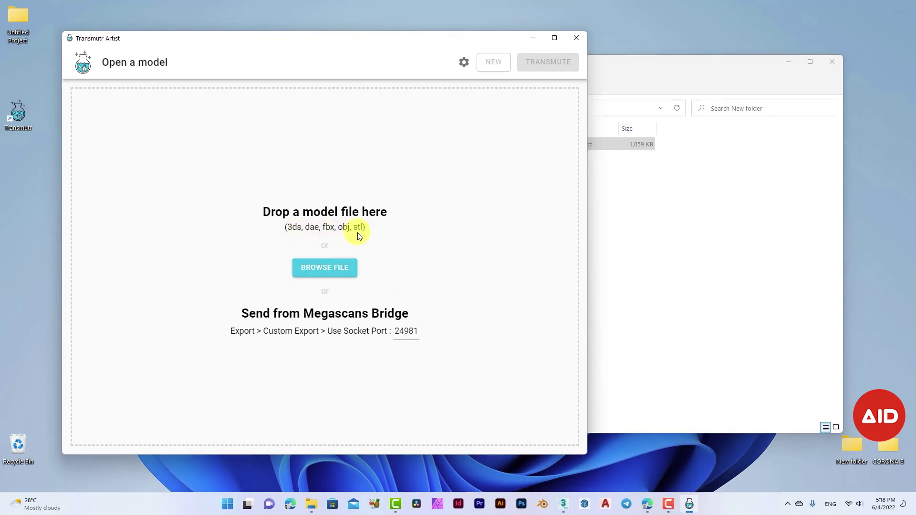
pyautogui.click(784, 275)
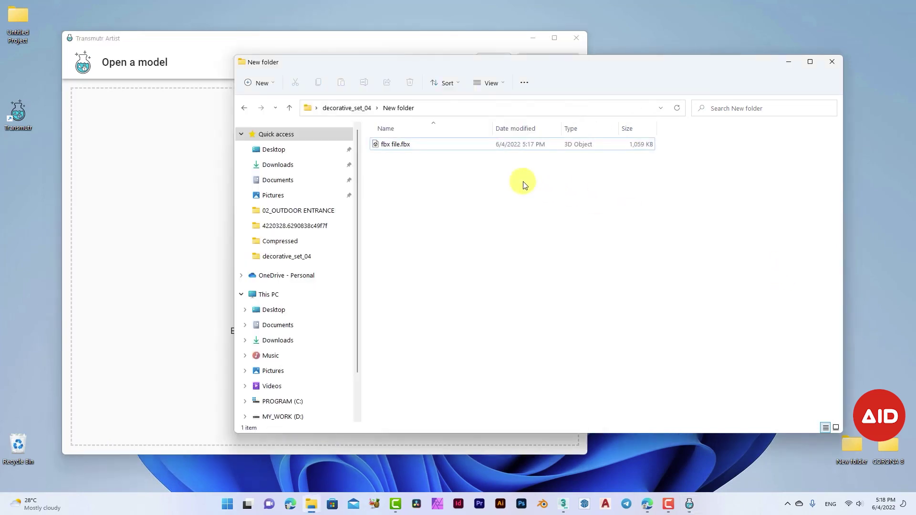
pyautogui.moveTo(467, 71); pyautogui.dragTo(617, 85)
pyautogui.moveTo(568, 158); pyautogui.dragTo(563, 204)
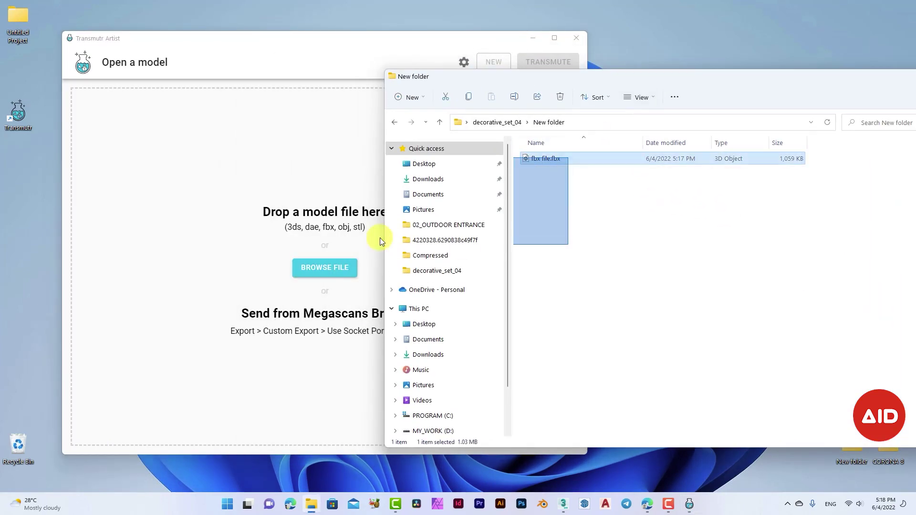
pyautogui.moveTo(574, 164); pyautogui.dragTo(286, 199)
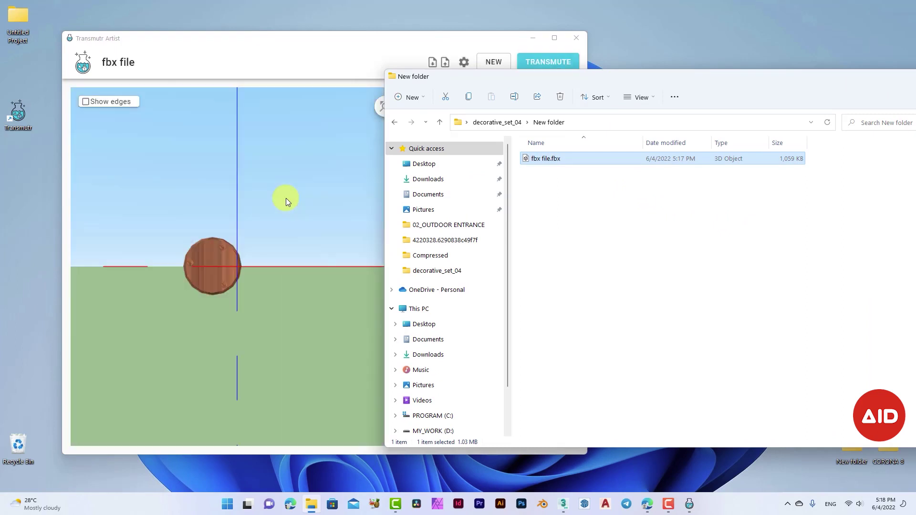
pyautogui.click(398, 44)
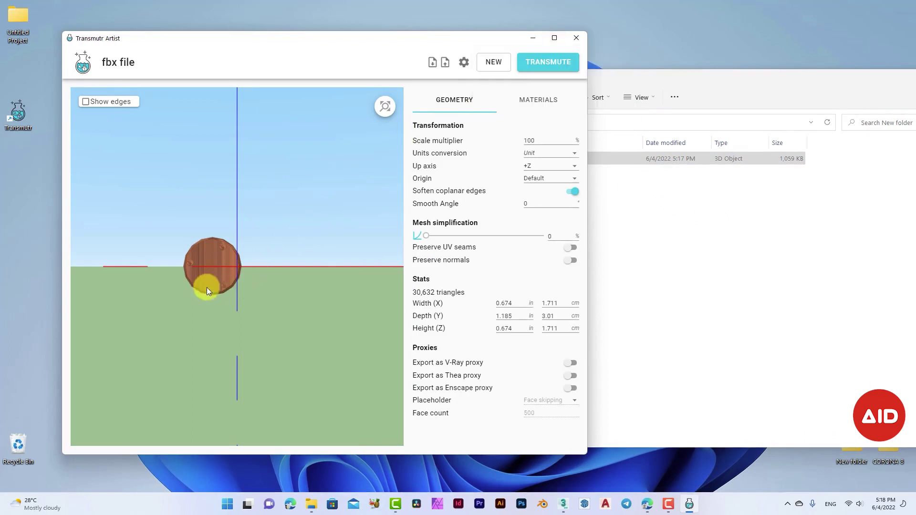
pyautogui.moveTo(203, 266)
pyautogui.mouseDown()
pyautogui.moveTo(199, 308)
pyautogui.moveTo(119, 307)
pyautogui.moveTo(161, 269)
pyautogui.moveTo(282, 261)
pyautogui.moveTo(270, 237)
pyautogui.mouseUp()
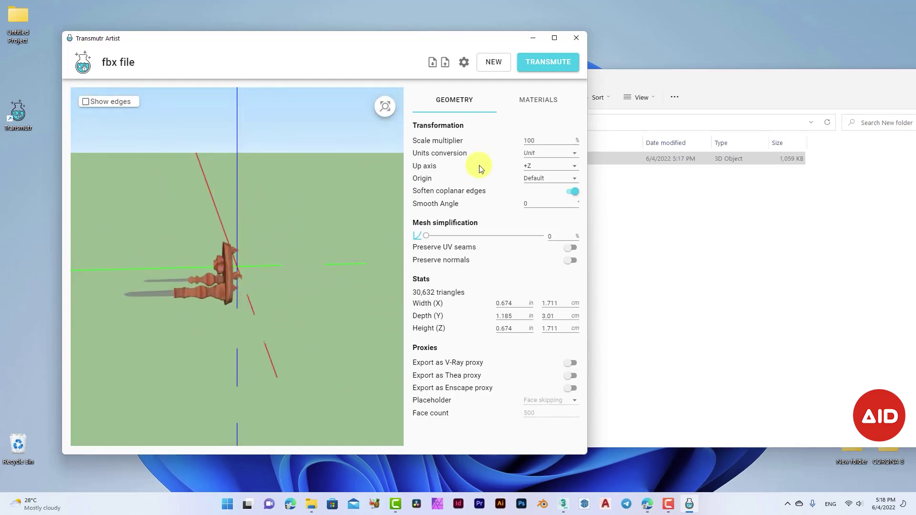
# - Set the Up axis to +Y so the table set stands upright
pyautogui.click(557, 170)
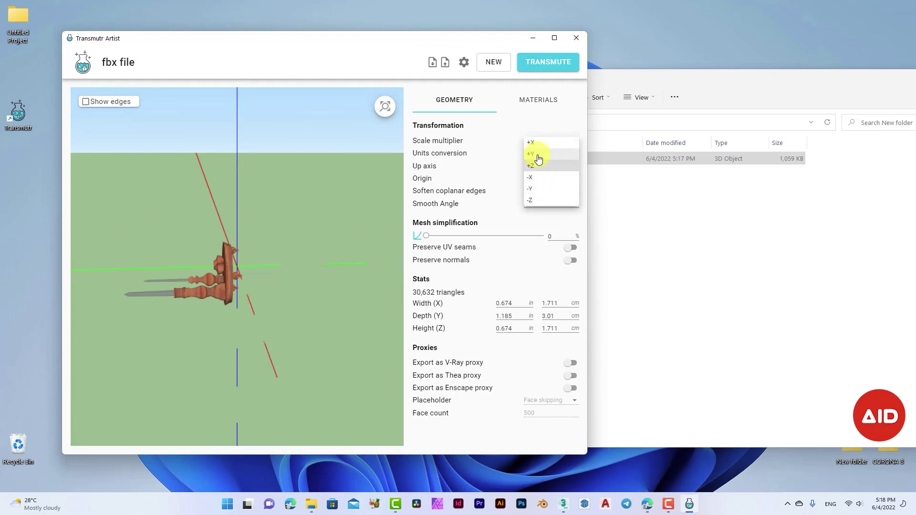
pyautogui.click(538, 159)
pyautogui.moveTo(291, 250)
pyautogui.mouseDown()
pyautogui.moveTo(256, 265)
pyautogui.moveTo(144, 263)
pyautogui.moveTo(221, 295)
pyautogui.mouseUp()
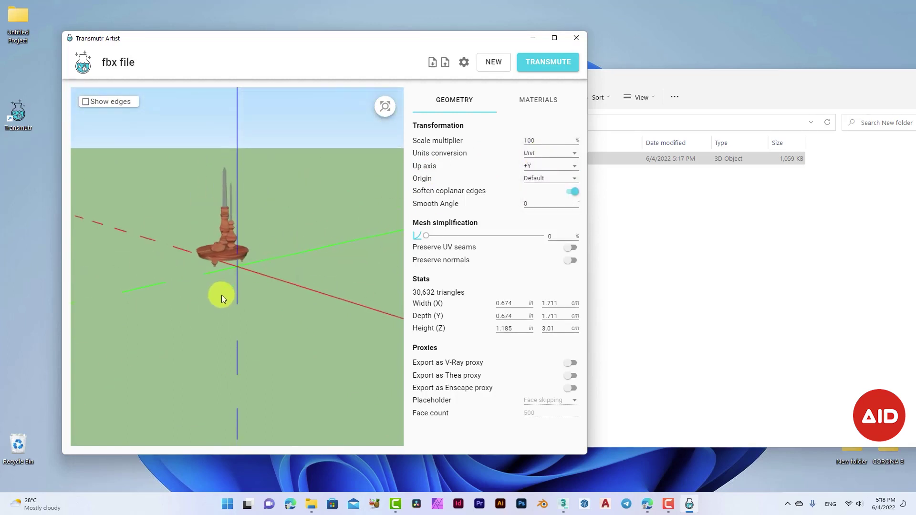
pyautogui.scroll(5, 231, 251)
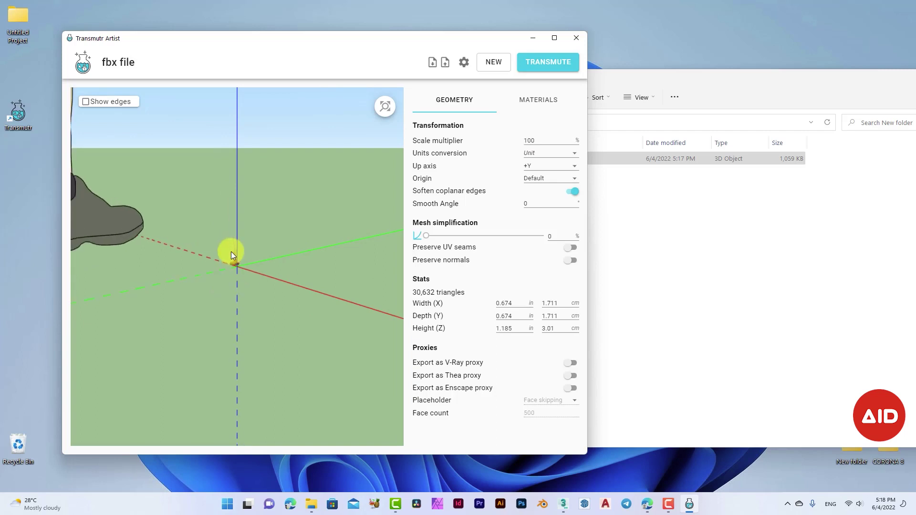
pyautogui.moveTo(150, 239)
pyautogui.mouseDown()
pyautogui.moveTo(210, 252)
pyautogui.moveTo(135, 239)
pyautogui.moveTo(221, 272)
pyautogui.moveTo(193, 280)
pyautogui.moveTo(228, 261)
pyautogui.moveTo(351, 277)
pyautogui.moveTo(267, 236)
pyautogui.moveTo(271, 248)
pyautogui.mouseUp()
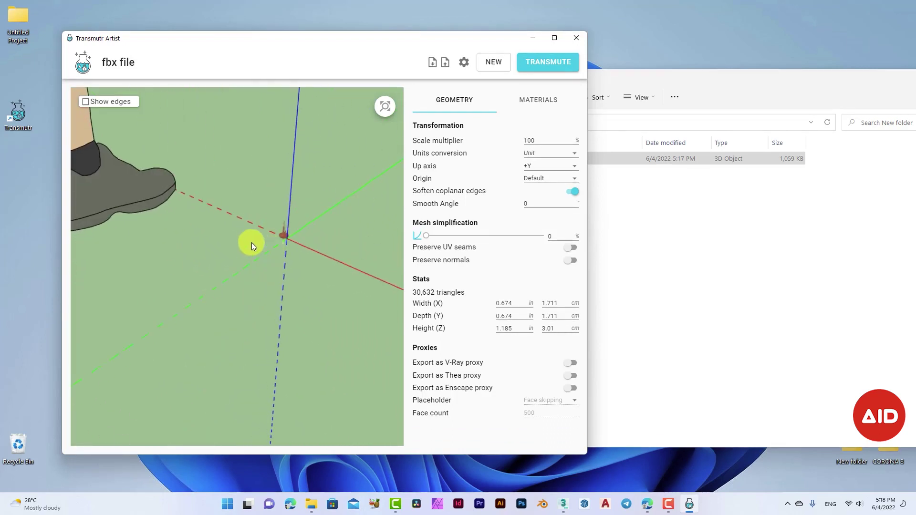
pyautogui.moveTo(265, 288)
pyautogui.mouseDown()
pyautogui.moveTo(282, 291)
pyautogui.moveTo(194, 213)
pyautogui.moveTo(164, 226)
pyautogui.moveTo(260, 374)
pyautogui.mouseUp()
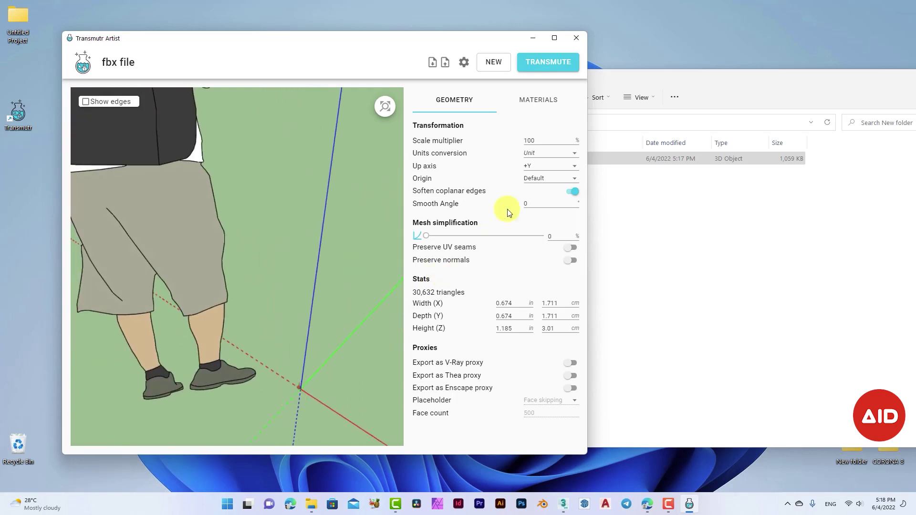
# - Set Units conversion to centimetres after briefly trying metres
pyautogui.click(550, 157)
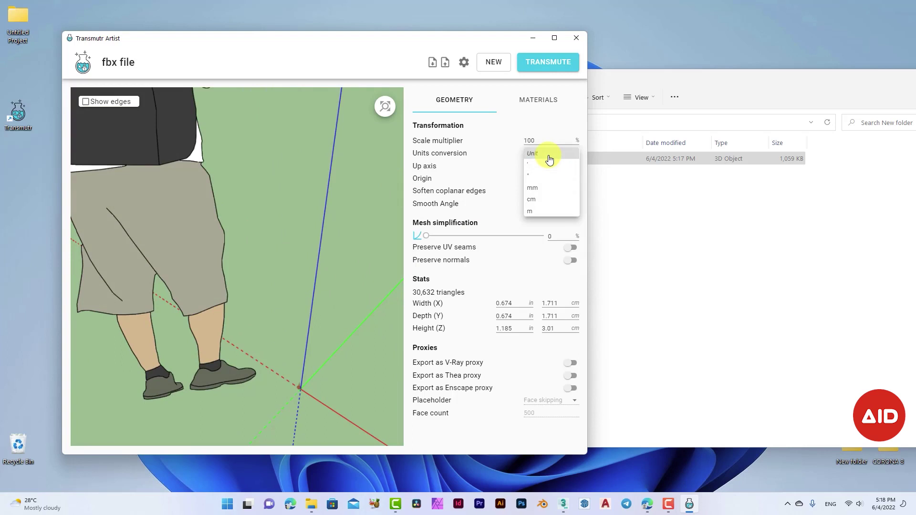
pyautogui.click(544, 210)
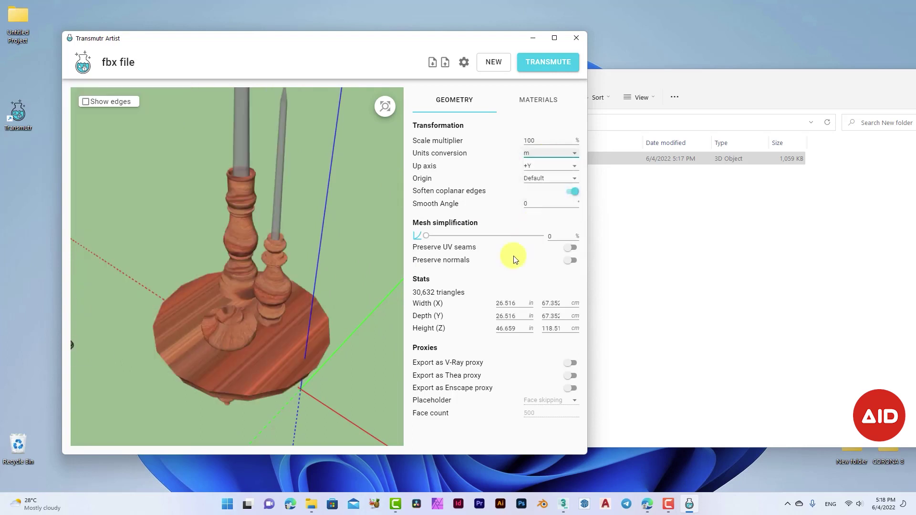
pyautogui.scroll(-2, 278, 349)
pyautogui.scroll(-3, 278, 350)
pyautogui.moveTo(234, 315)
pyautogui.mouseDown()
pyautogui.moveTo(231, 243)
pyautogui.moveTo(248, 271)
pyautogui.mouseUp()
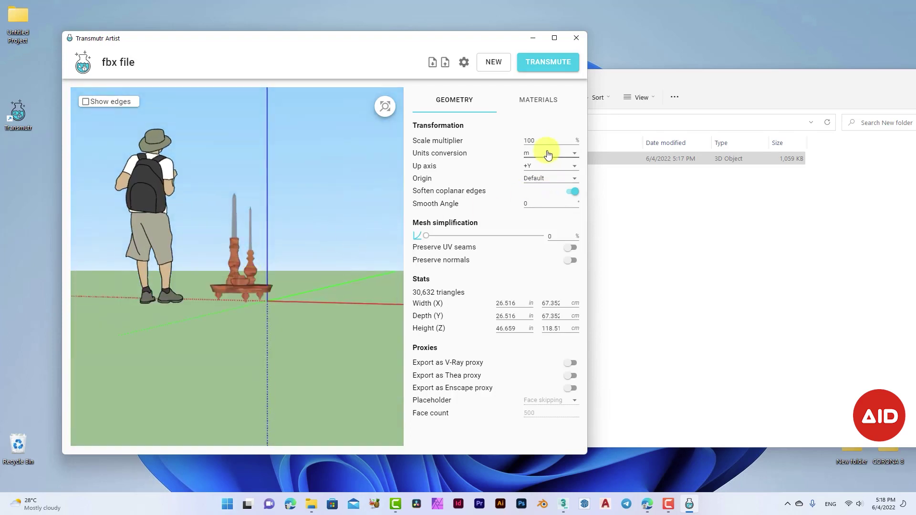
pyautogui.click(548, 154)
pyautogui.click(545, 144)
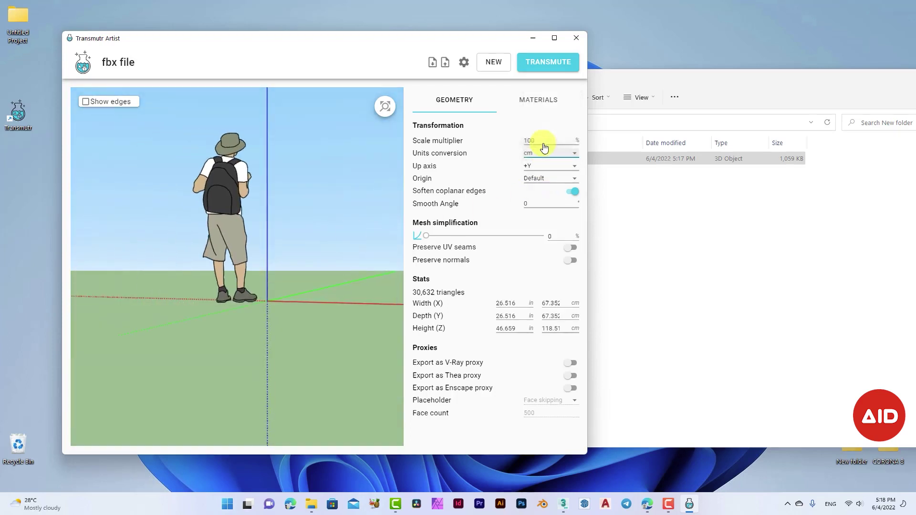
pyautogui.scroll(3, 271, 302)
pyautogui.scroll(3, 268, 302)
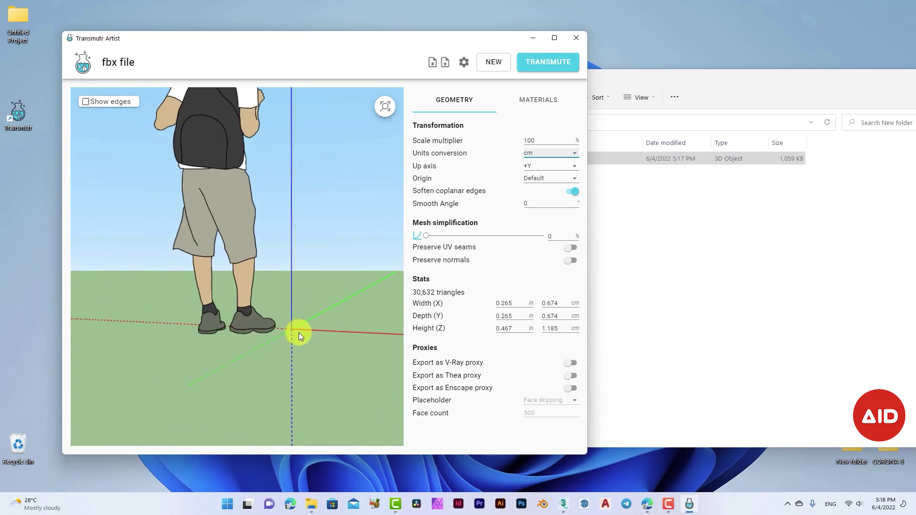
# - Set the Scale multiplier to 5000%
pyautogui.click(545, 142)
pyautogui.write('00')
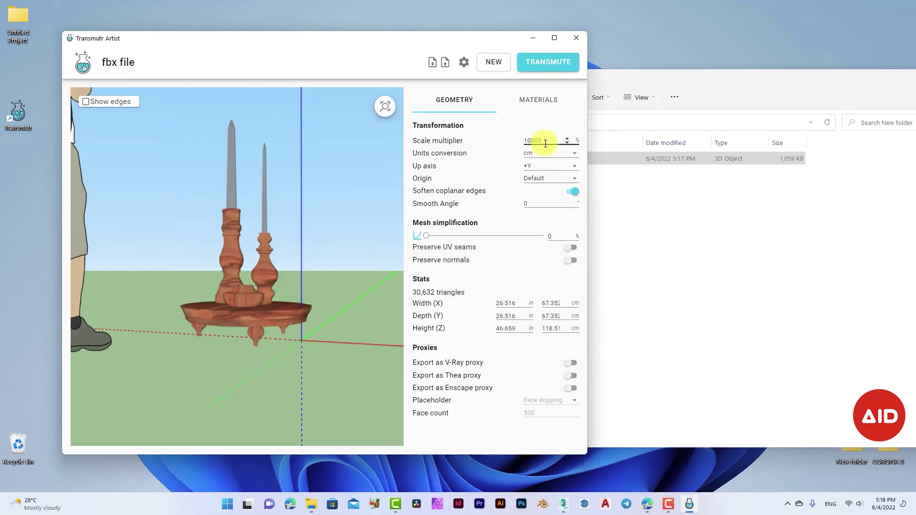
pyautogui.moveTo(532, 143); pyautogui.dragTo(524, 144)
pyautogui.write('5000')
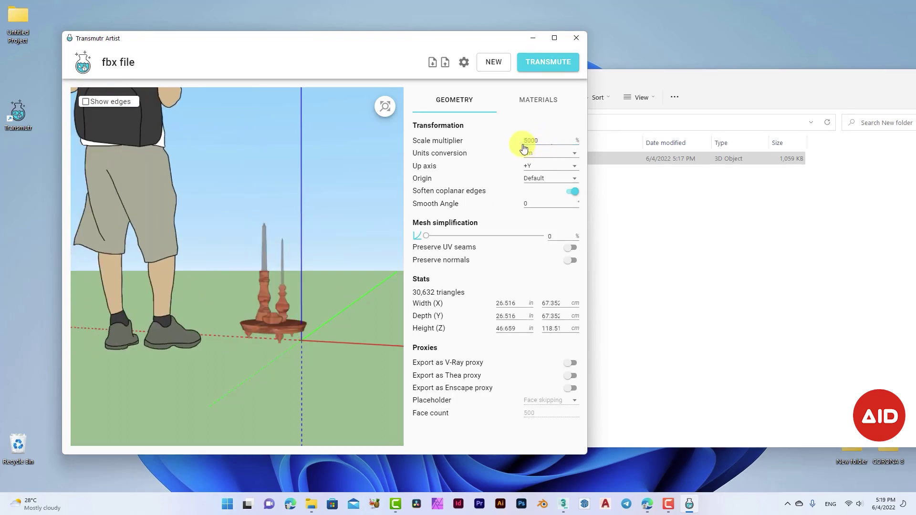
pyautogui.moveTo(274, 308)
pyautogui.mouseDown()
pyautogui.moveTo(273, 341)
pyautogui.moveTo(260, 353)
pyautogui.mouseUp()
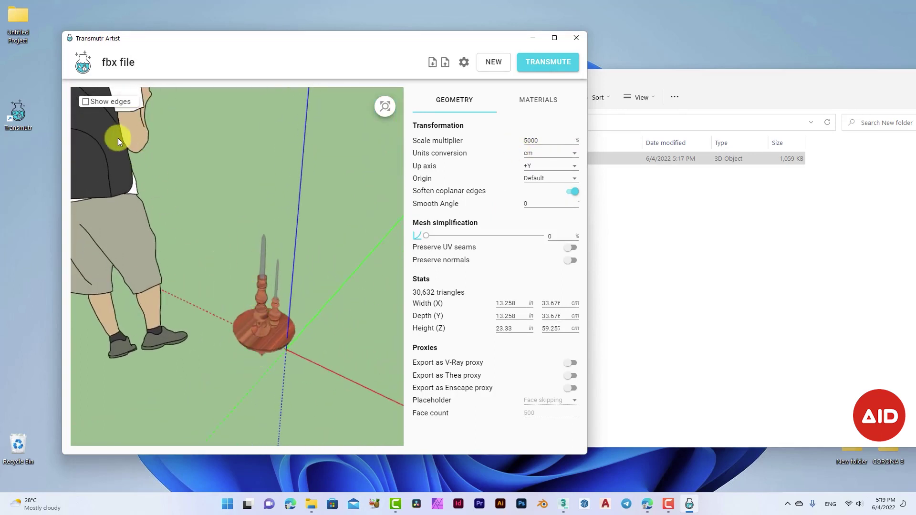
# - Turn on Show edges and orbit around the model's wireframe
pyautogui.click(91, 108)
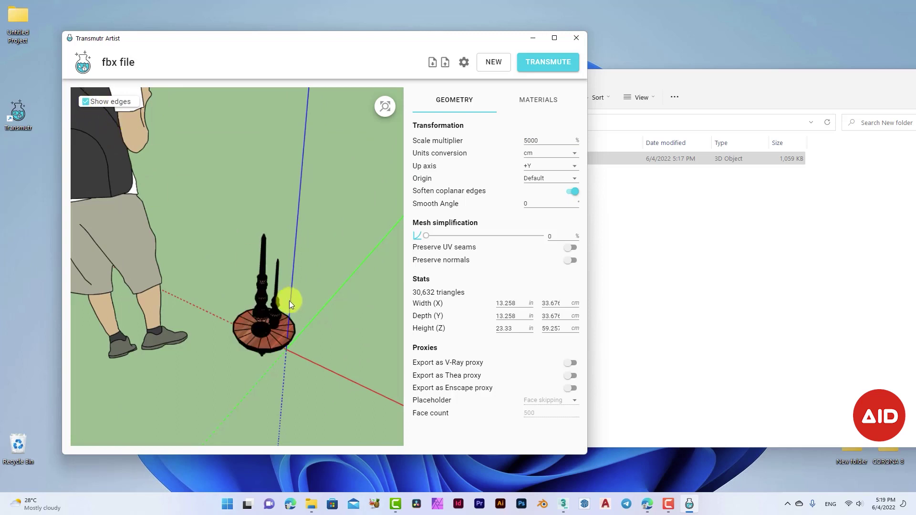
pyautogui.moveTo(289, 301); pyautogui.dragTo(273, 348)
pyautogui.scroll(3, 273, 348)
pyautogui.scroll(2, 288, 373)
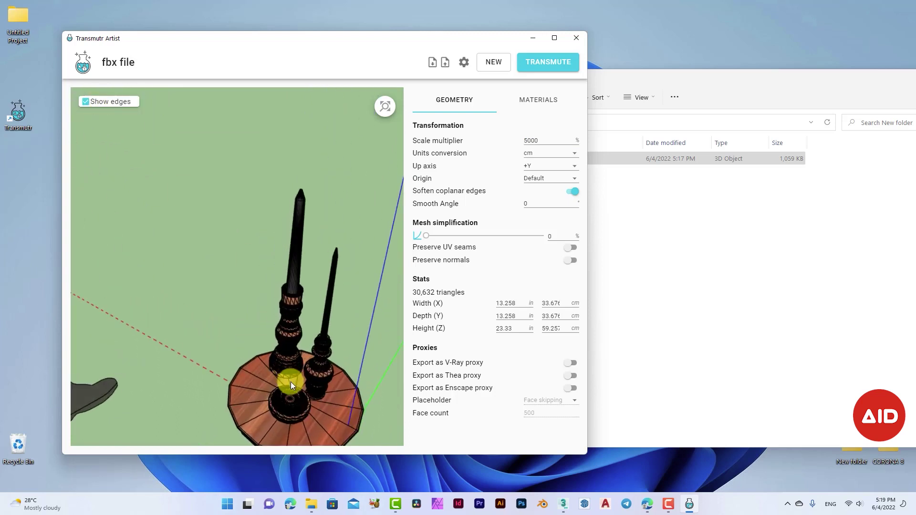
pyautogui.moveTo(302, 376)
pyautogui.mouseDown()
pyautogui.moveTo(305, 394)
pyautogui.moveTo(311, 344)
pyautogui.moveTo(320, 345)
pyautogui.mouseUp()
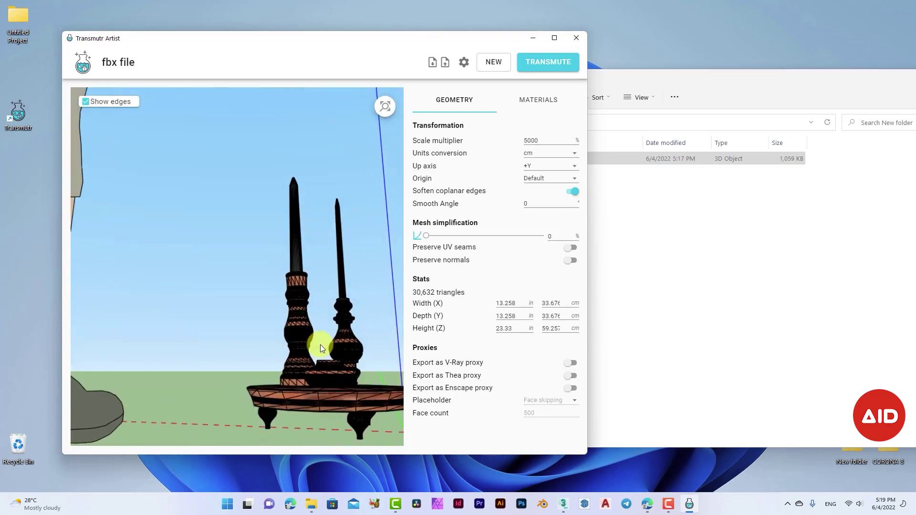
pyautogui.scroll(2, 368, 388)
pyautogui.moveTo(368, 386)
pyautogui.mouseDown()
pyautogui.moveTo(348, 403)
pyautogui.moveTo(273, 394)
pyautogui.moveTo(281, 382)
pyautogui.moveTo(297, 386)
pyautogui.mouseUp()
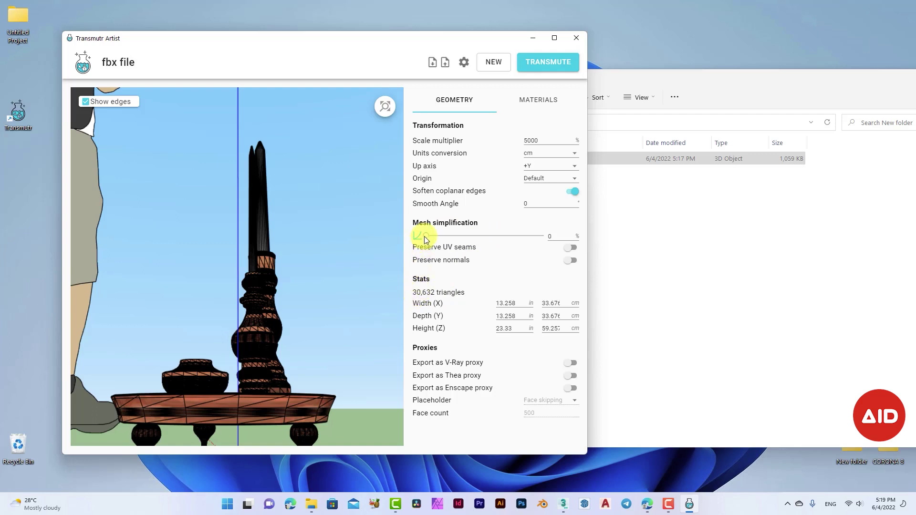
# - Set Mesh simplification to 75%, reducing 30,632 triangles to 5,926
pyautogui.moveTo(467, 238); pyautogui.dragTo(505, 243)
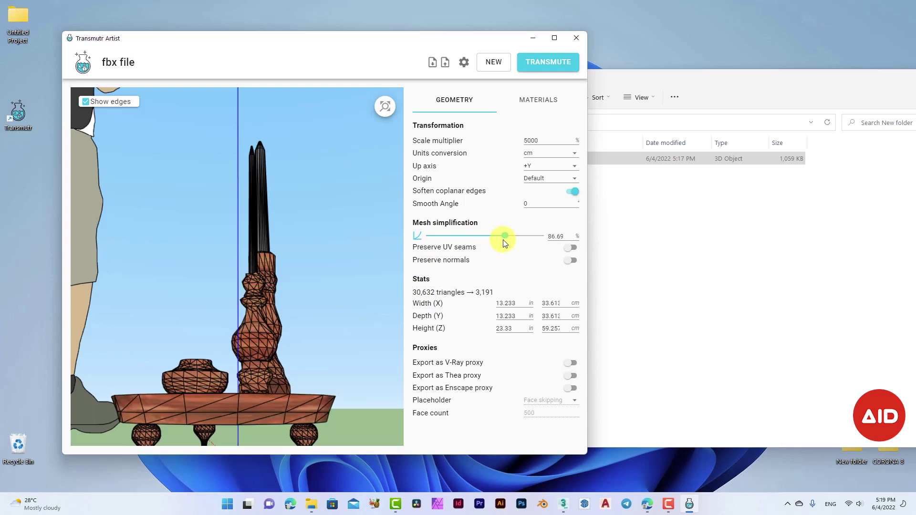
pyautogui.moveTo(217, 397)
pyautogui.mouseDown()
pyautogui.moveTo(205, 408)
pyautogui.moveTo(247, 432)
pyautogui.moveTo(328, 394)
pyautogui.moveTo(296, 397)
pyautogui.moveTo(281, 374)
pyautogui.mouseUp()
pyautogui.moveTo(204, 319)
pyautogui.mouseDown()
pyautogui.moveTo(293, 399)
pyautogui.moveTo(334, 414)
pyautogui.moveTo(289, 340)
pyautogui.moveTo(359, 302)
pyautogui.mouseUp()
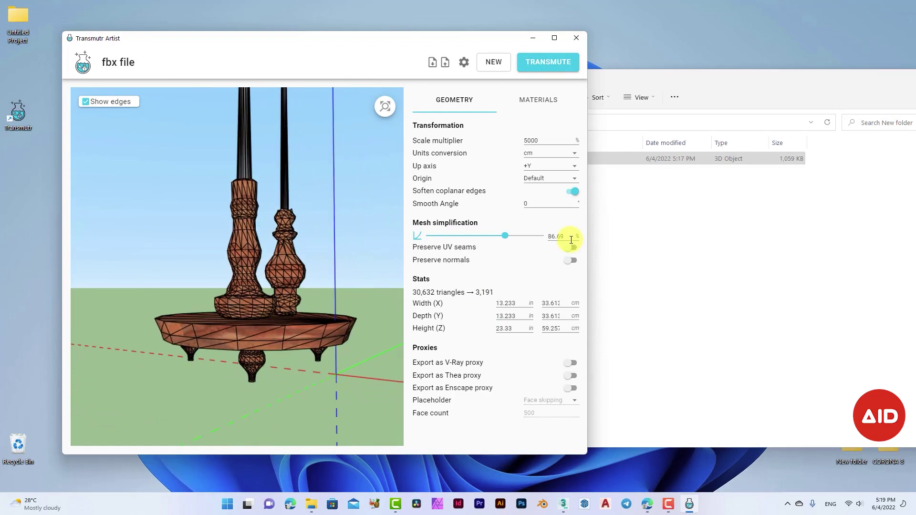
pyautogui.moveTo(563, 238); pyautogui.dragTo(546, 239)
pyautogui.press('Return')
pyautogui.moveTo(327, 270)
pyautogui.mouseDown()
pyautogui.moveTo(274, 325)
pyautogui.moveTo(268, 367)
pyautogui.moveTo(306, 367)
pyautogui.moveTo(208, 336)
pyautogui.moveTo(236, 311)
pyautogui.moveTo(304, 333)
pyautogui.moveTo(305, 357)
pyautogui.moveTo(282, 364)
pyautogui.moveTo(282, 396)
pyautogui.moveTo(274, 351)
pyautogui.moveTo(319, 352)
pyautogui.moveTo(330, 338)
pyautogui.moveTo(242, 331)
pyautogui.moveTo(257, 312)
pyautogui.moveTo(247, 310)
pyautogui.moveTo(273, 319)
pyautogui.moveTo(247, 300)
pyautogui.moveTo(296, 352)
pyautogui.moveTo(232, 367)
pyautogui.moveTo(154, 323)
pyautogui.moveTo(269, 322)
pyautogui.mouseUp()
pyautogui.scroll(-2, 247, 299)
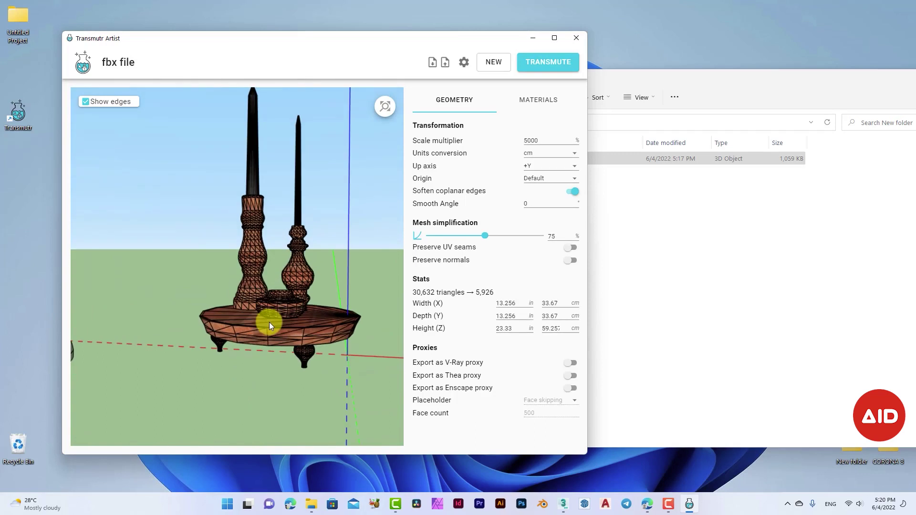
# - Review the model's materials list and return to the geometry settings
pyautogui.click(531, 107)
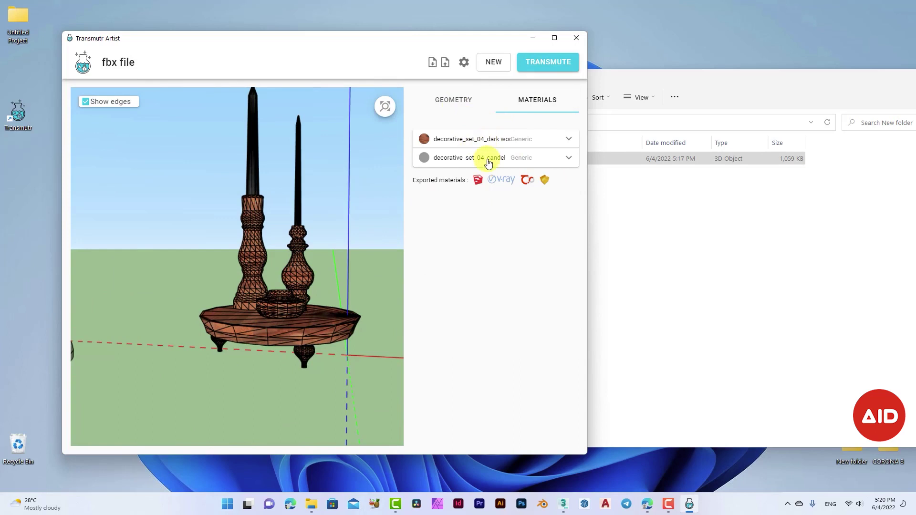
pyautogui.click(453, 109)
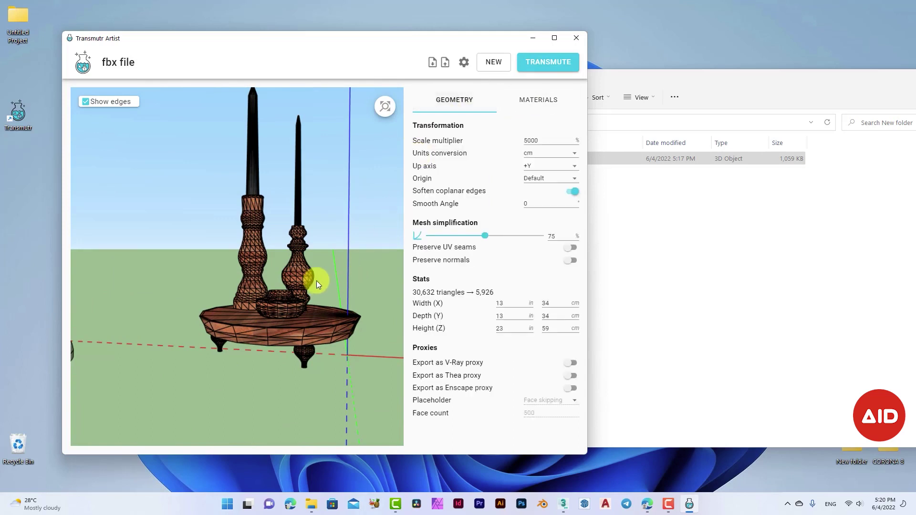
pyautogui.moveTo(316, 280); pyautogui.dragTo(312, 307)
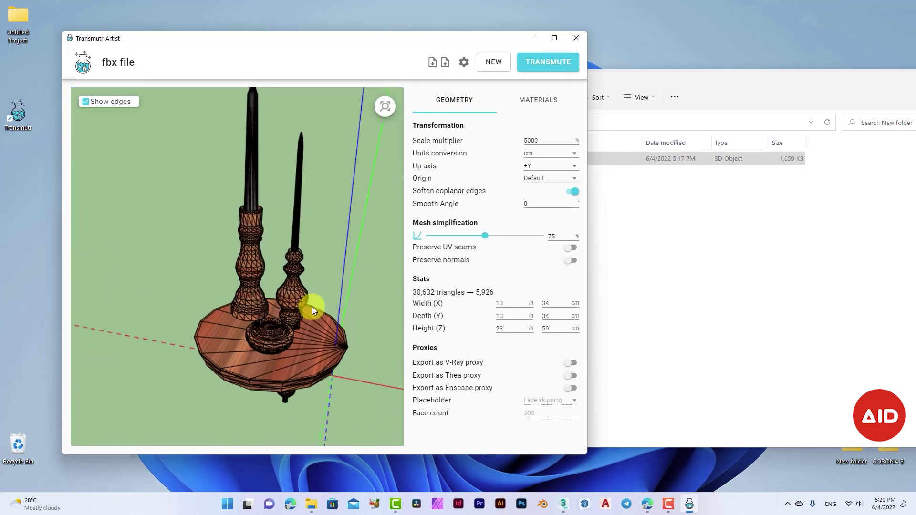
# - Transmute the model and save it as fbx file.skp in decorative_set_04's New folder
pyautogui.click(541, 69)
pyautogui.moveTo(235, 15); pyautogui.dragTo(601, 120)
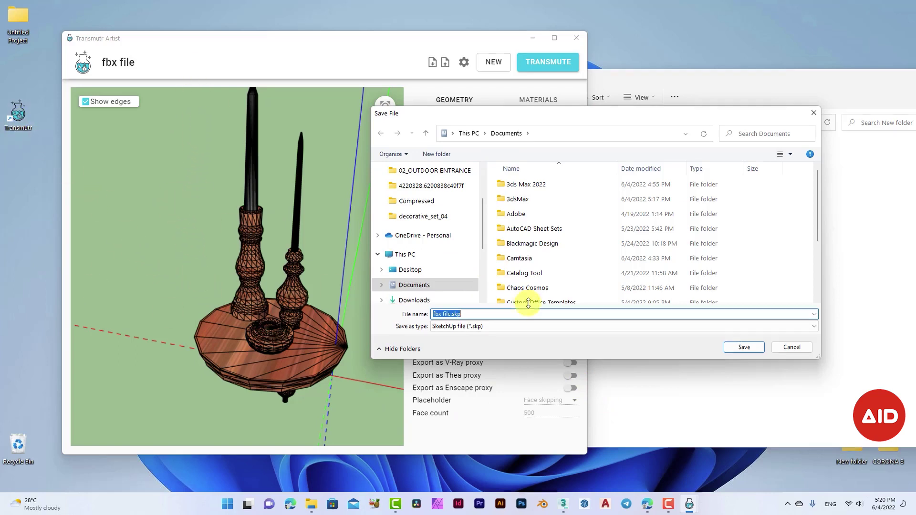
pyautogui.click(429, 271)
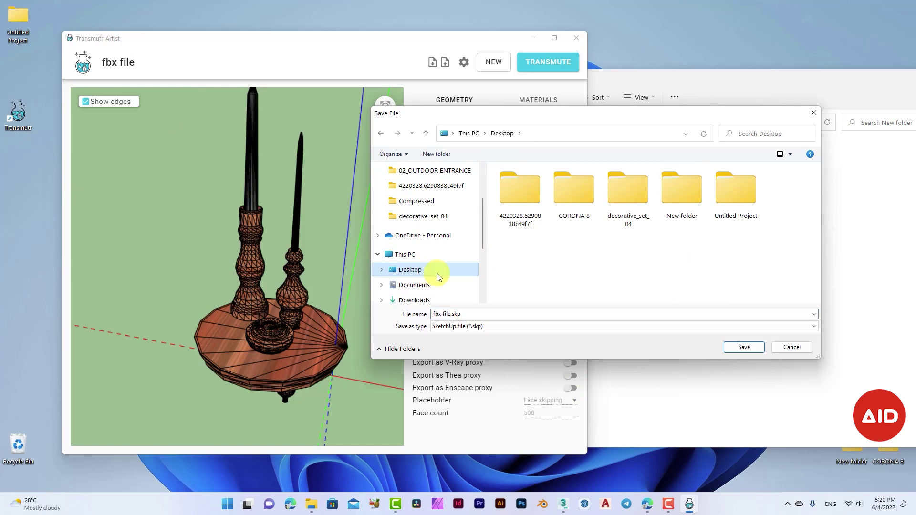
pyautogui.doubleClick(685, 202)
pyautogui.scroll(2, 398, 252)
pyautogui.scroll(2, 397, 251)
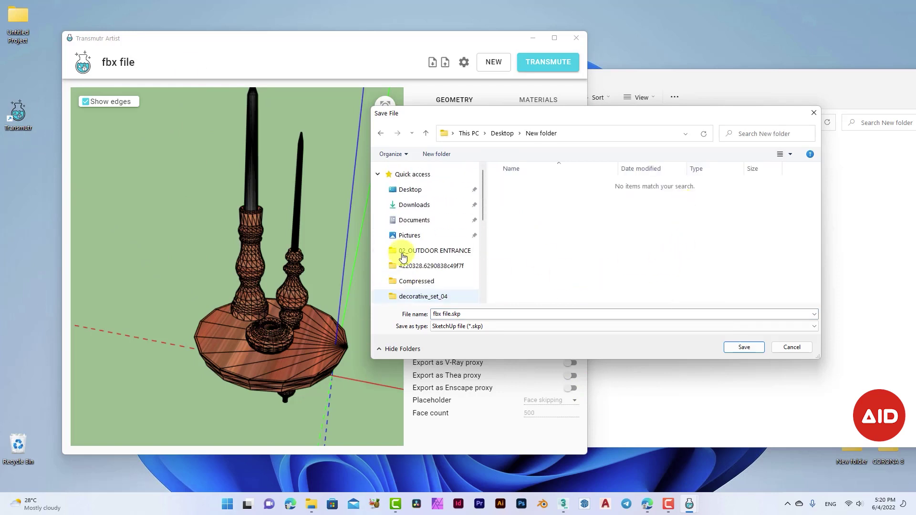
pyautogui.click(409, 189)
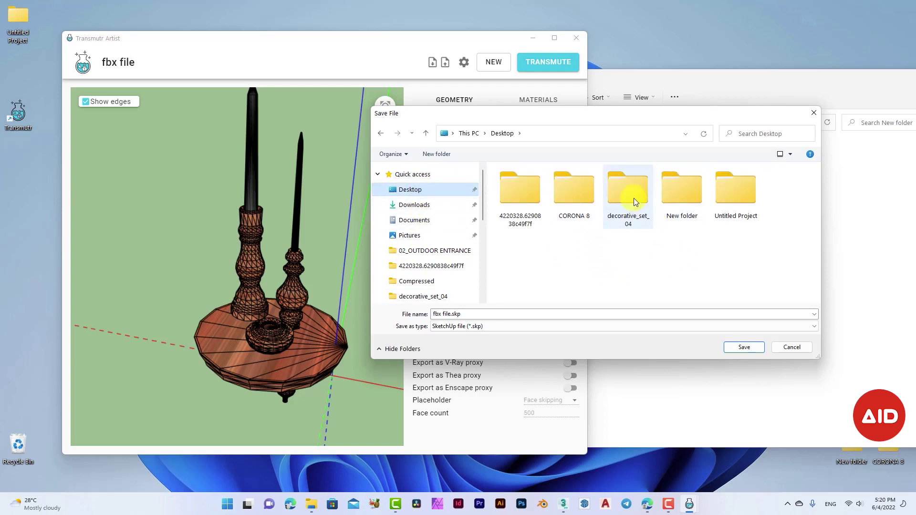
pyautogui.doubleClick(634, 189)
pyautogui.doubleClick(550, 229)
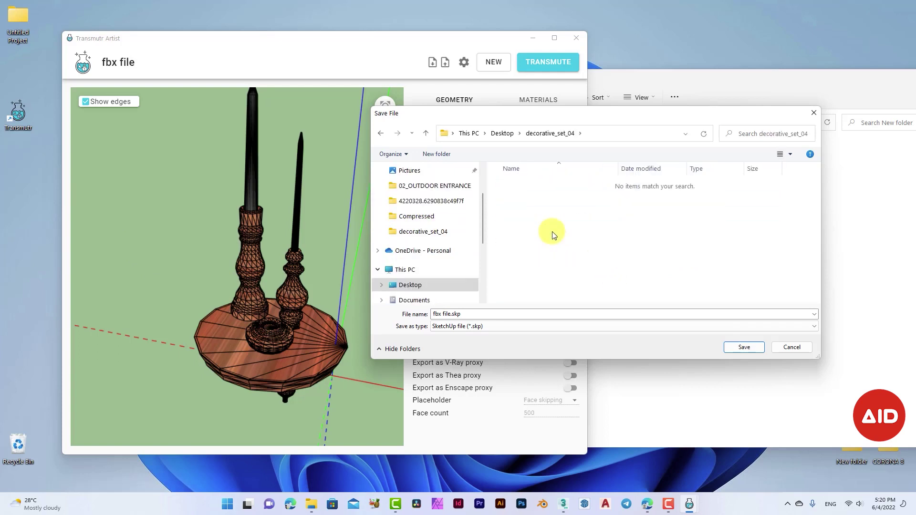
pyautogui.click(563, 326)
pyautogui.click(752, 348)
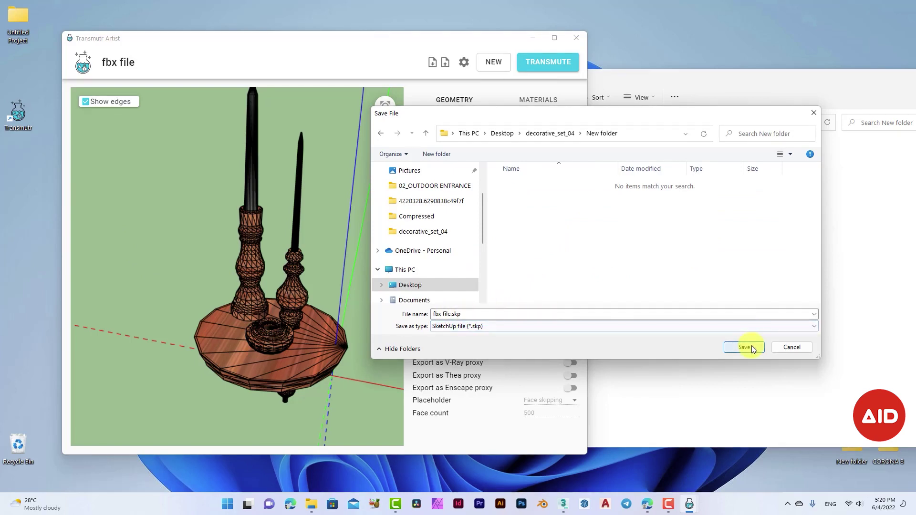
pyautogui.click(752, 350)
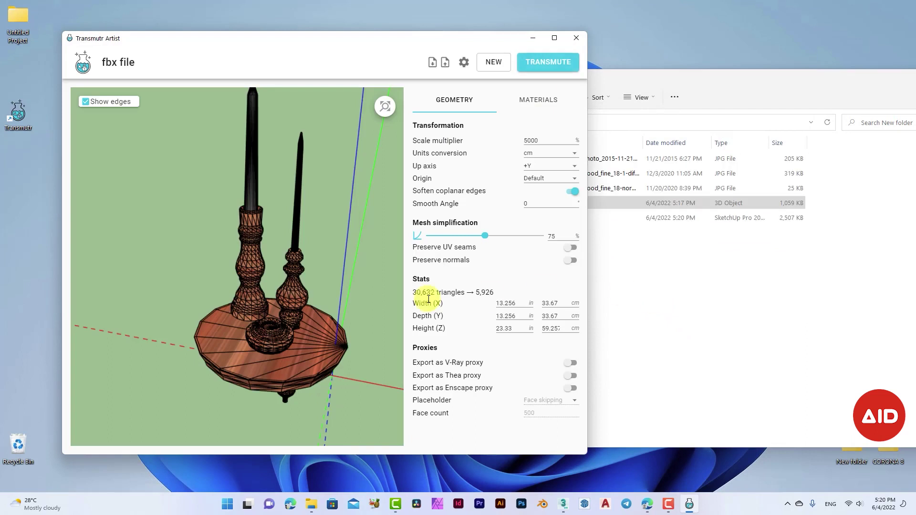
# - Widen the Name column in New folder and select fbx file.skp
pyautogui.click(619, 286)
pyautogui.moveTo(642, 77); pyautogui.dragTo(398, 103)
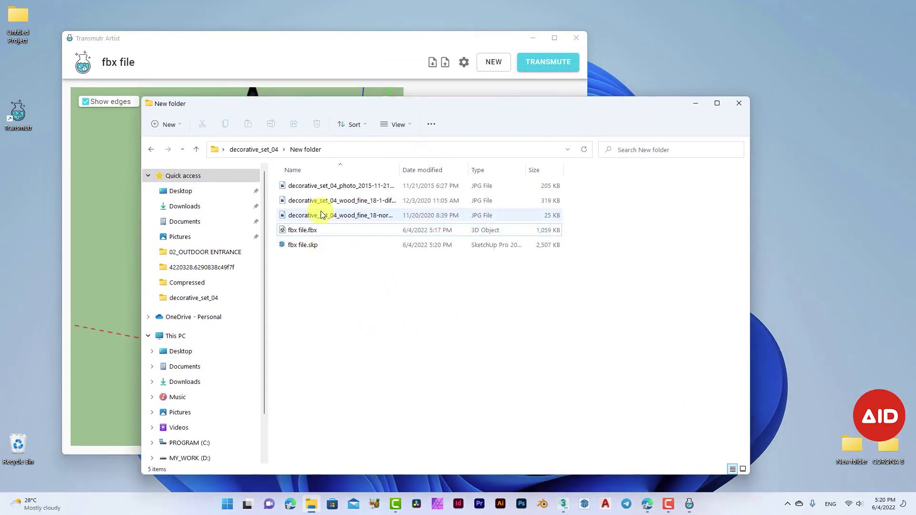
pyautogui.click(321, 215)
pyautogui.click(321, 186)
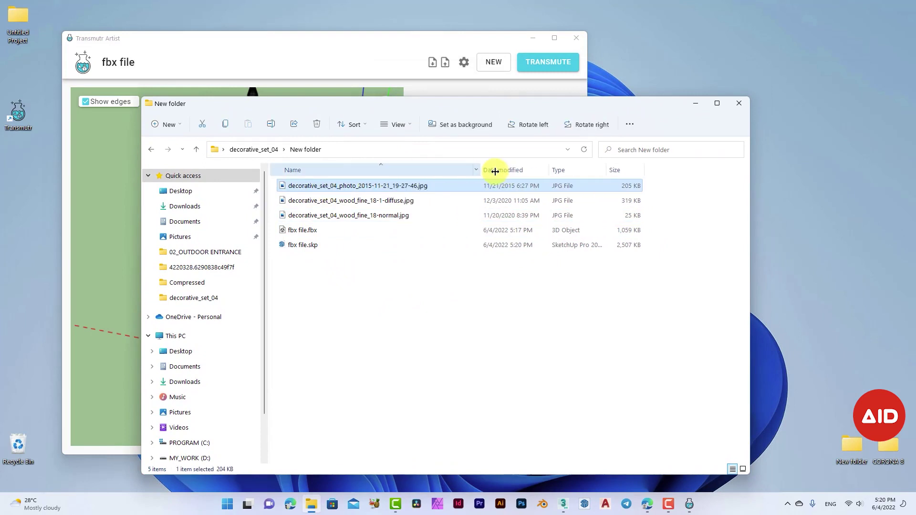
pyautogui.moveTo(400, 175); pyautogui.dragTo(503, 172)
pyautogui.click(401, 277)
pyautogui.click(309, 246)
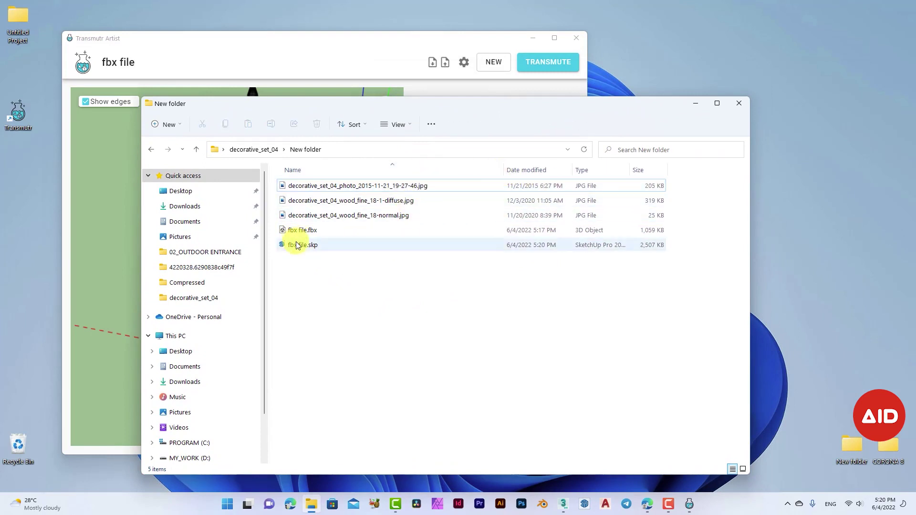
# - Switch New folder to Large icons view and refresh its contents
pyautogui.click(743, 469)
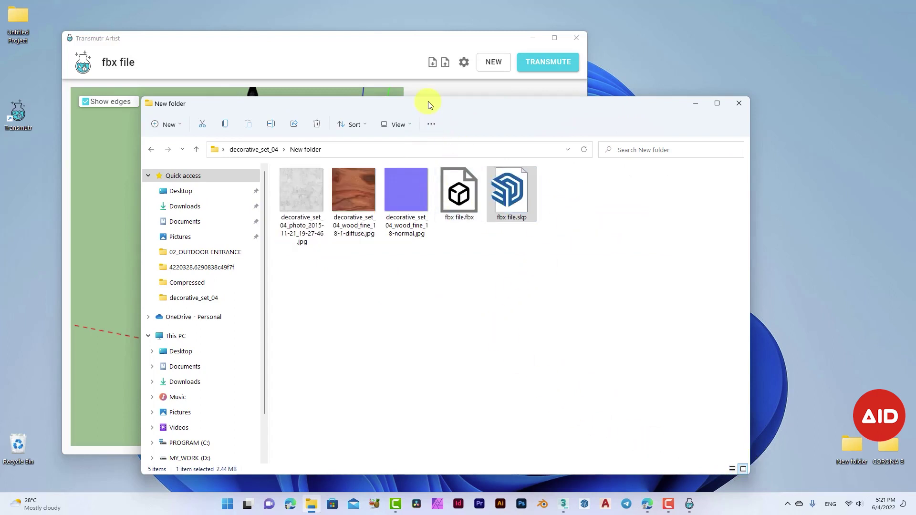
pyautogui.moveTo(428, 101); pyautogui.dragTo(379, 105)
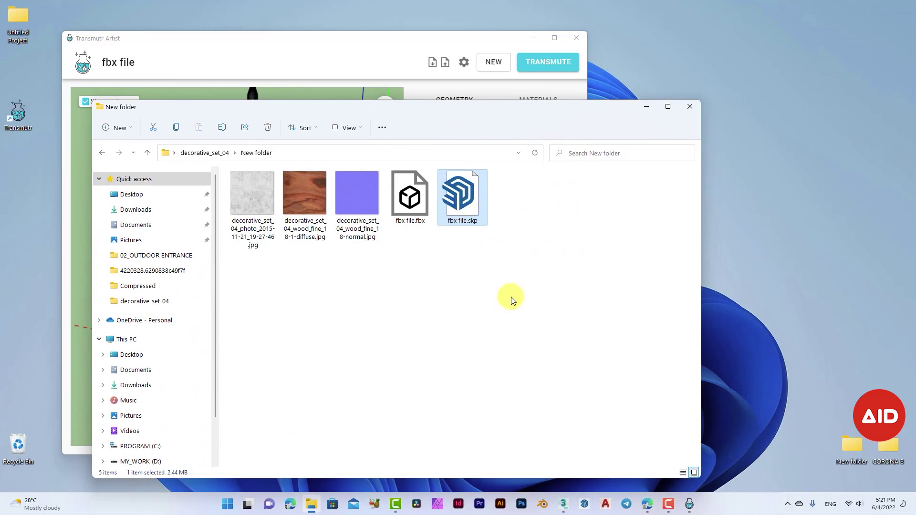
pyautogui.rightClick(534, 285)
pyautogui.click(578, 236)
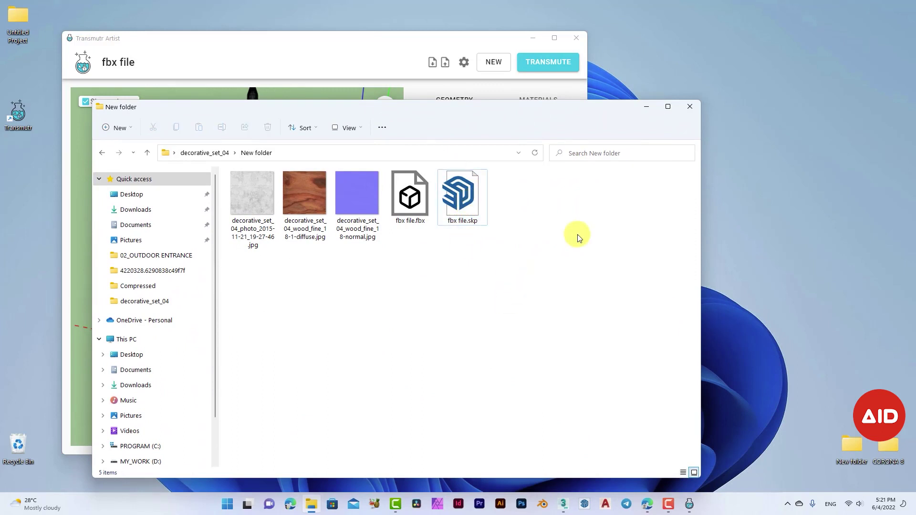
pyautogui.rightClick(578, 237)
pyautogui.click(606, 351)
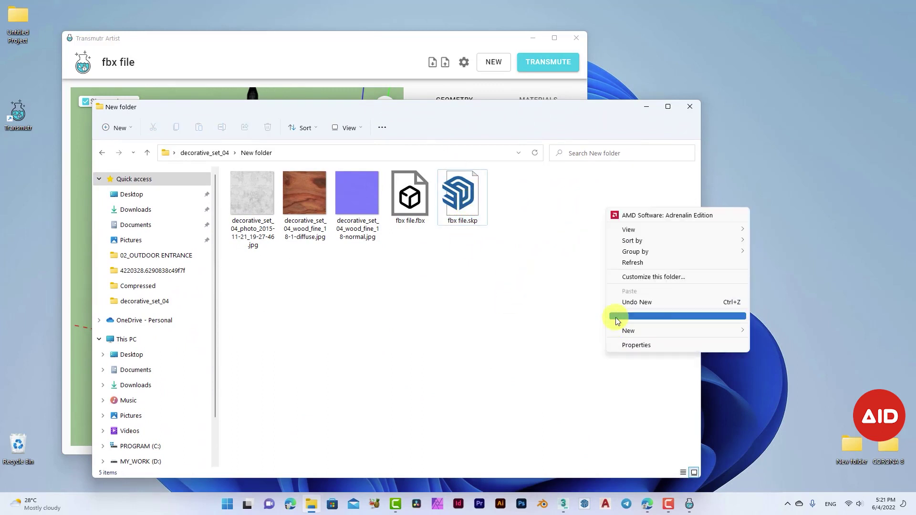
pyautogui.click(631, 262)
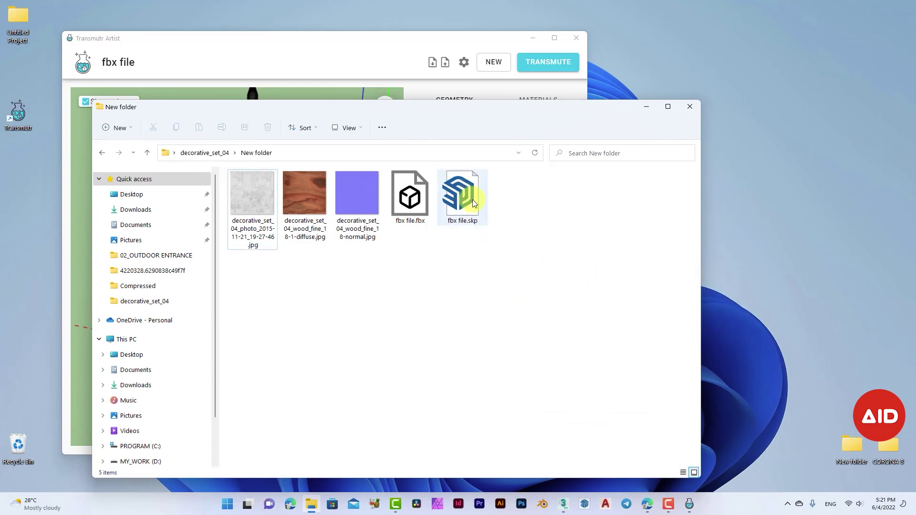
pyautogui.moveTo(440, 112); pyautogui.dragTo(523, 124)
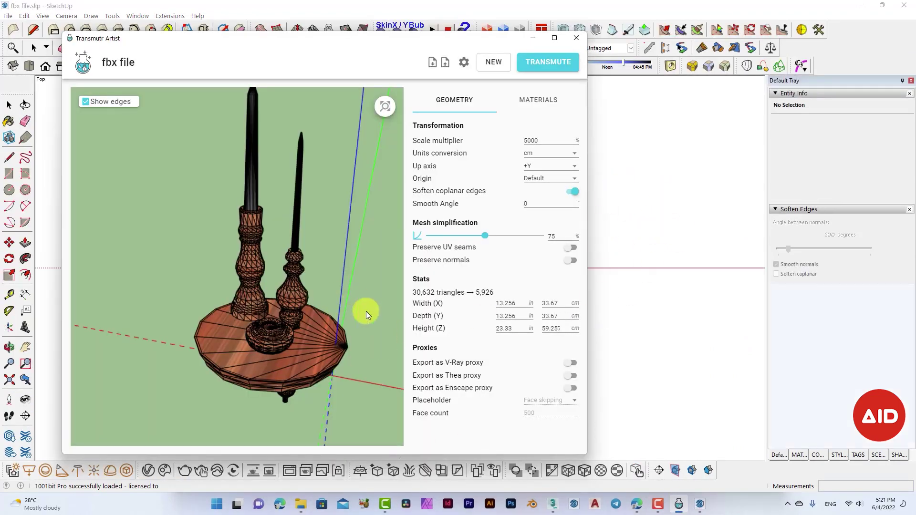
# - Dismiss SketchUp's file-version warning and orbit around the converted table set
pyautogui.click(83, 109)
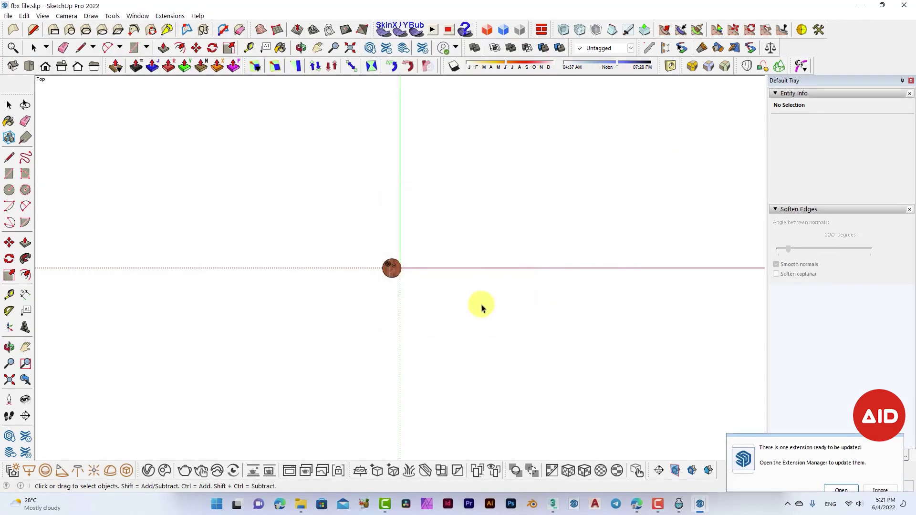
pyautogui.click(505, 291)
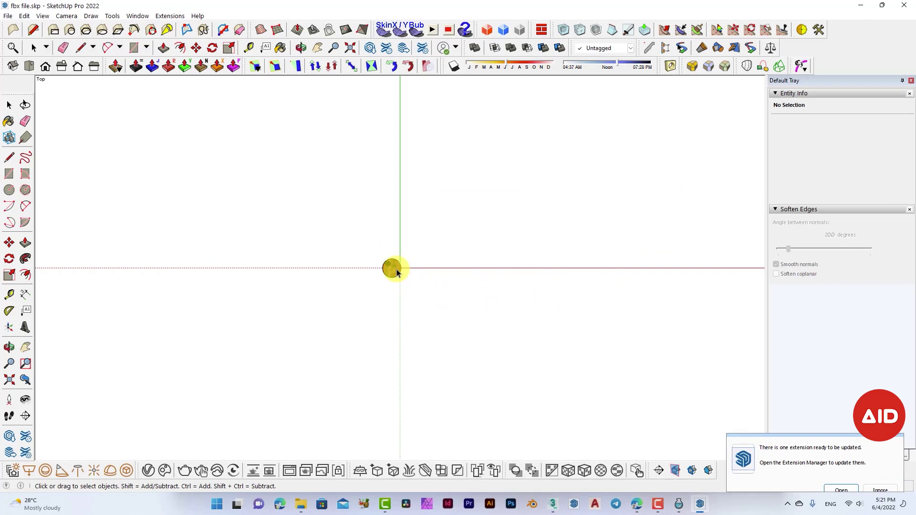
pyautogui.moveTo(393, 273); pyautogui.dragTo(388, 191, button='middle')
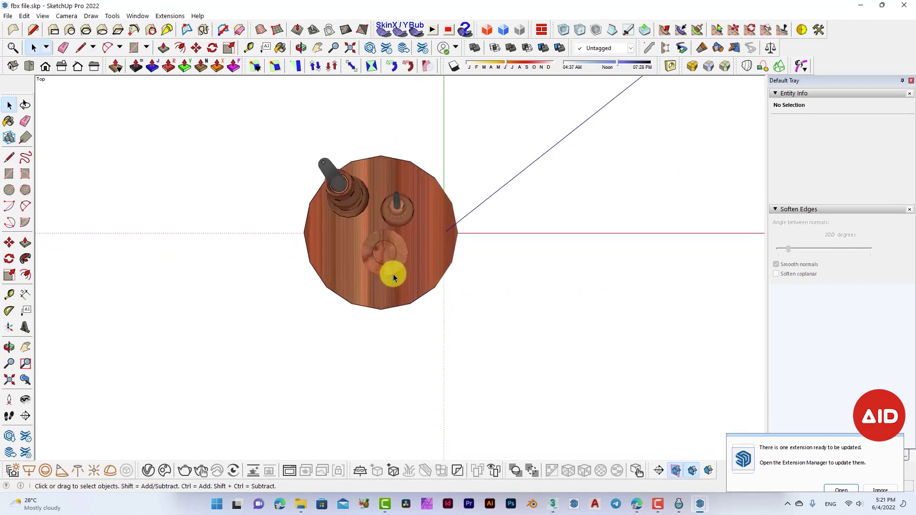
pyautogui.moveTo(388, 191)
pyautogui.mouseDown()
pyautogui.moveTo(438, 205)
pyautogui.moveTo(417, 259)
pyautogui.moveTo(593, 237)
pyautogui.moveTo(658, 193)
pyautogui.moveTo(691, 225)
pyautogui.moveTo(493, 243)
pyautogui.mouseUp()
pyautogui.scroll(2, 454, 256)
pyautogui.scroll(3, 431, 300)
pyautogui.moveTo(431, 300)
pyautogui.mouseDown()
pyautogui.moveTo(338, 465)
pyautogui.moveTo(180, 439)
pyautogui.mouseUp()
pyautogui.scroll(-2, 180, 439)
pyautogui.moveTo(501, 248)
pyautogui.mouseDown()
pyautogui.moveTo(213, 200)
pyautogui.moveTo(288, 113)
pyautogui.moveTo(349, 211)
pyautogui.moveTo(641, 293)
pyautogui.moveTo(695, 196)
pyautogui.moveTo(767, 184)
pyautogui.mouseUp()
# - Inspect the vases up close, then return to Transmutr Artist's preview
pyautogui.press('space')
pyautogui.scroll(2, 228, 192)
pyautogui.scroll(3, 225, 194)
pyautogui.moveTo(225, 194)
pyautogui.mouseDown(button='middle')
pyautogui.moveTo(236, 212)
pyautogui.moveTo(362, 185)
pyautogui.moveTo(481, 174)
pyautogui.moveTo(360, 164)
pyautogui.moveTo(288, 324)
pyautogui.moveTo(197, 339)
pyautogui.moveTo(319, 250)
pyautogui.mouseUp(button='middle')
pyautogui.scroll(-2, 334, 170)
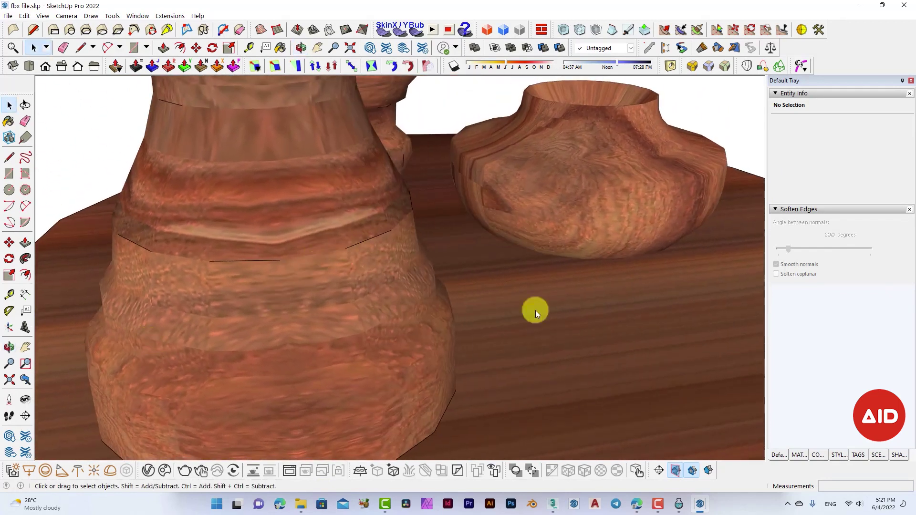
pyautogui.click(683, 496)
pyautogui.moveTo(310, 296)
pyautogui.mouseDown()
pyautogui.moveTo(297, 322)
pyautogui.moveTo(304, 310)
pyautogui.mouseUp()
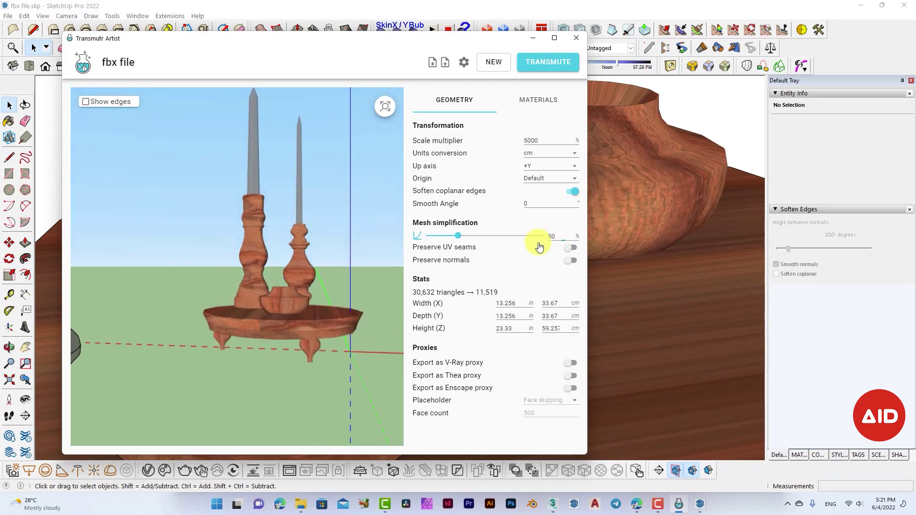
# - Zoom in and check the 40%-simplified table with edges shown
pyautogui.scroll(2, 313, 299)
pyautogui.scroll(2, 305, 288)
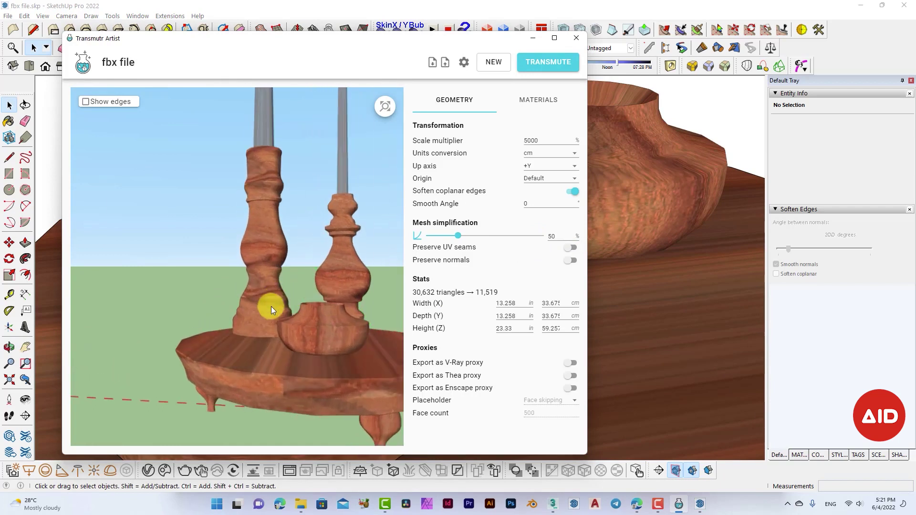
pyautogui.scroll(3, 271, 306)
pyautogui.scroll(2, 271, 308)
pyautogui.moveTo(273, 322)
pyautogui.mouseDown()
pyautogui.moveTo(261, 384)
pyautogui.moveTo(311, 428)
pyautogui.moveTo(326, 346)
pyautogui.moveTo(270, 251)
pyautogui.moveTo(340, 208)
pyautogui.moveTo(246, 348)
pyautogui.moveTo(258, 343)
pyautogui.mouseUp()
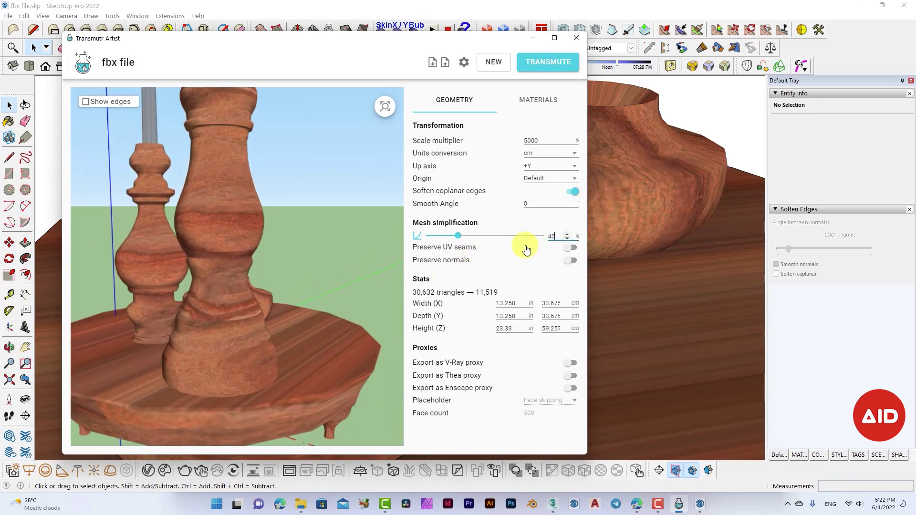
pyautogui.moveTo(269, 356)
pyautogui.mouseDown()
pyautogui.moveTo(224, 334)
pyautogui.moveTo(184, 343)
pyautogui.moveTo(251, 347)
pyautogui.mouseUp()
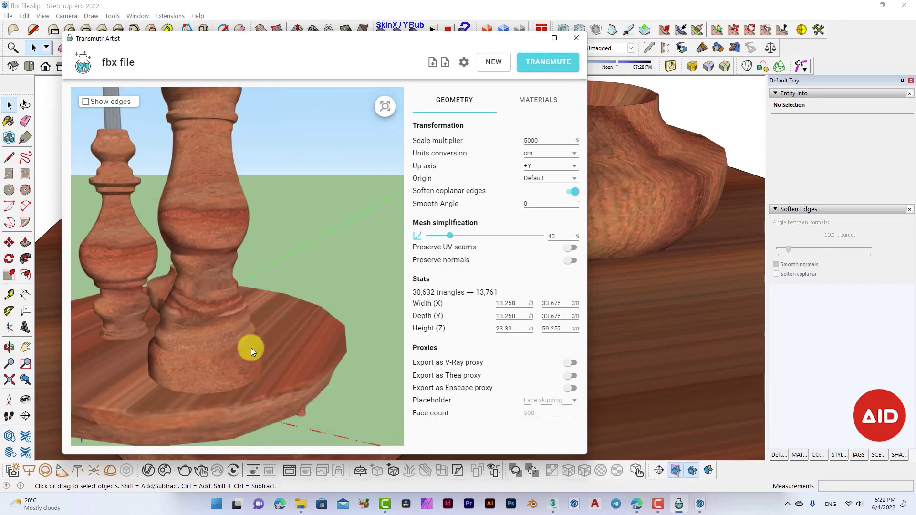
pyautogui.click(85, 102)
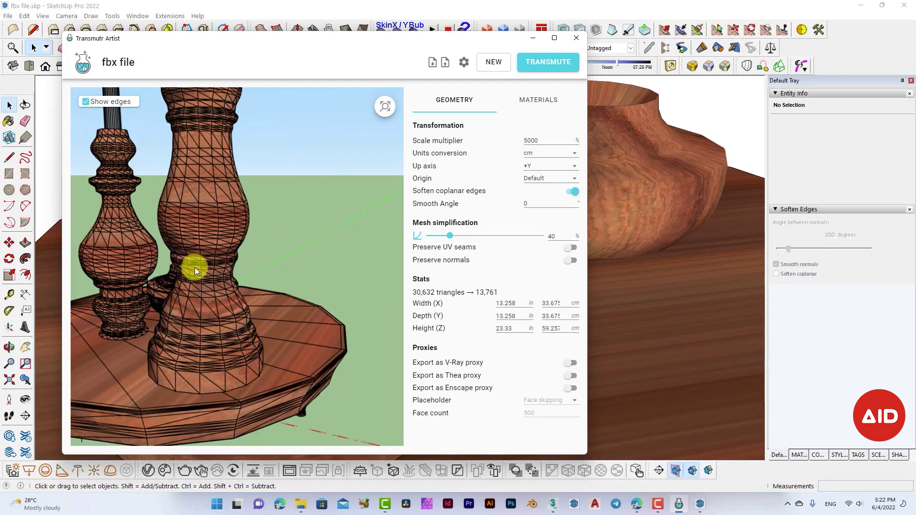
pyautogui.scroll(-5, 259, 353)
pyautogui.moveTo(195, 316)
pyautogui.mouseDown()
pyautogui.moveTo(211, 294)
pyautogui.moveTo(222, 294)
pyautogui.mouseUp()
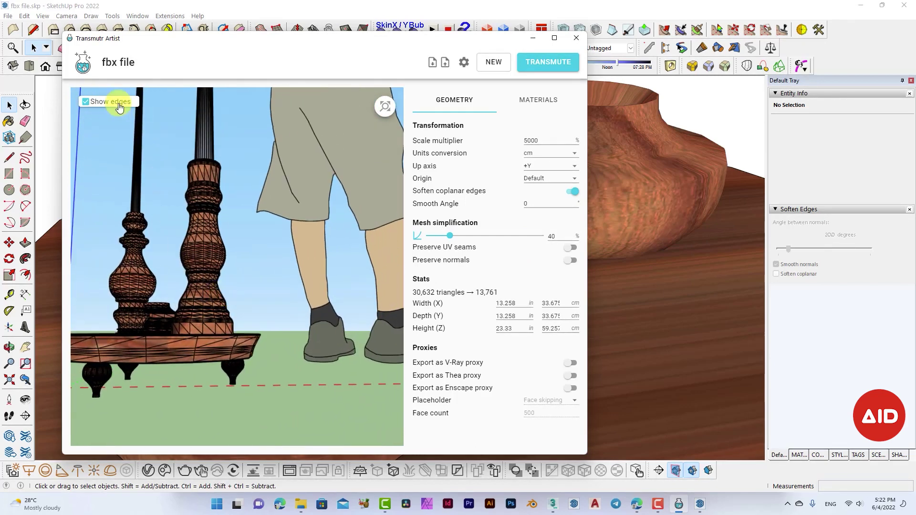
# - Hide edges and transmute again, saving the new fbx file1.skp
pyautogui.click(88, 106)
pyautogui.moveTo(207, 327)
pyautogui.mouseDown()
pyautogui.moveTo(185, 363)
pyautogui.moveTo(183, 293)
pyautogui.mouseUp()
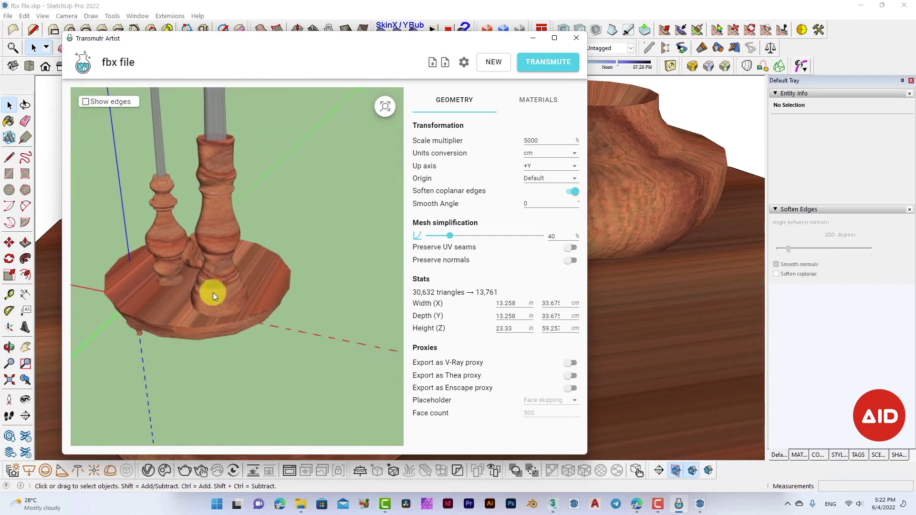
pyautogui.click(549, 63)
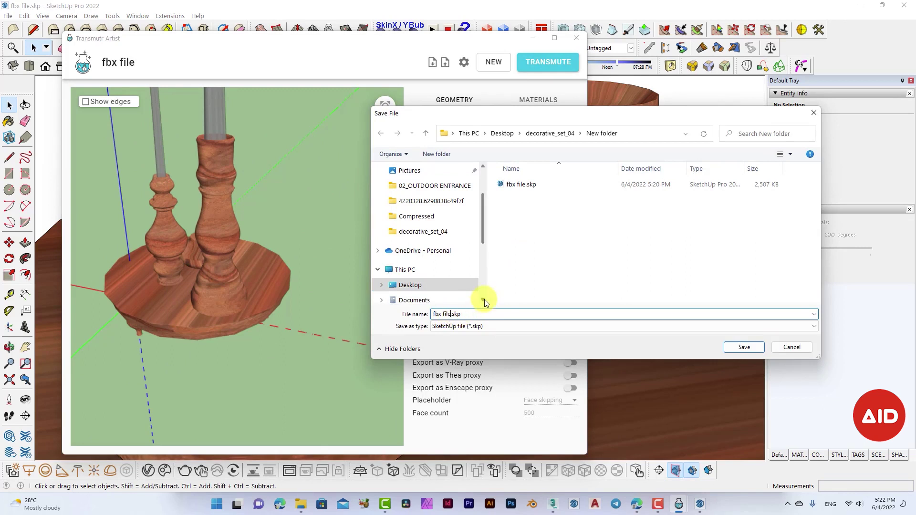
pyautogui.press('Return')
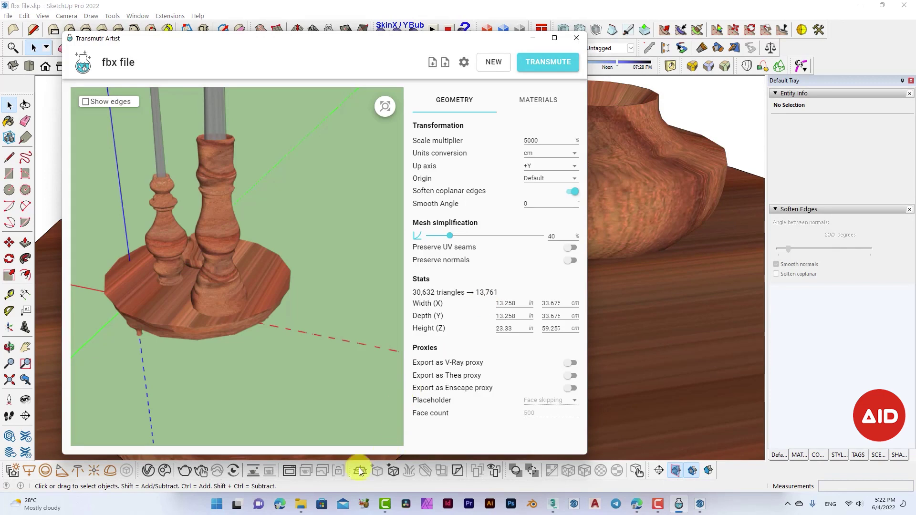
# - Select fbx file1.skp in New folder and open it in SketchUp
pyautogui.click(305, 507)
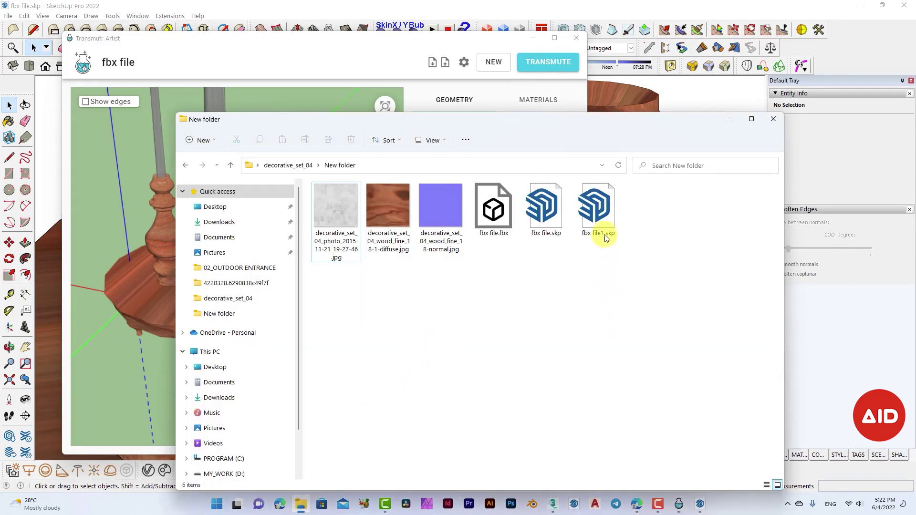
pyautogui.click(601, 213)
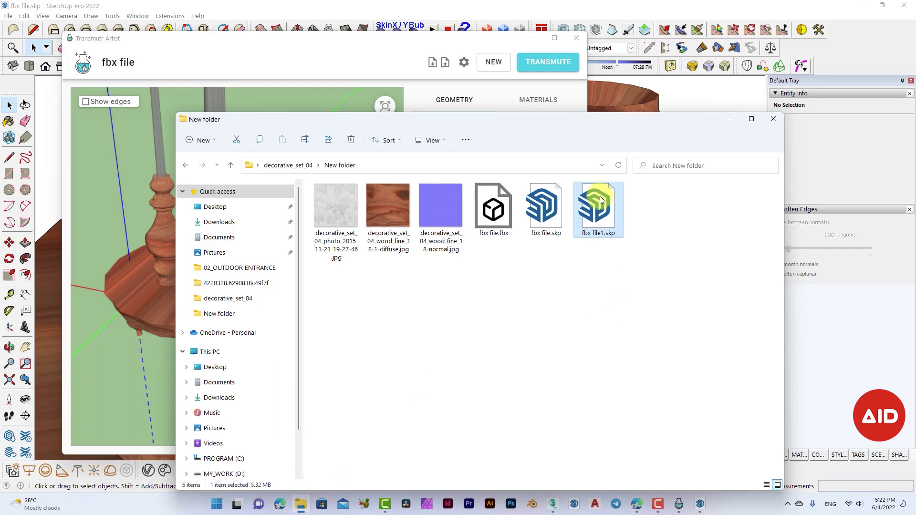
pyautogui.click(157, 284)
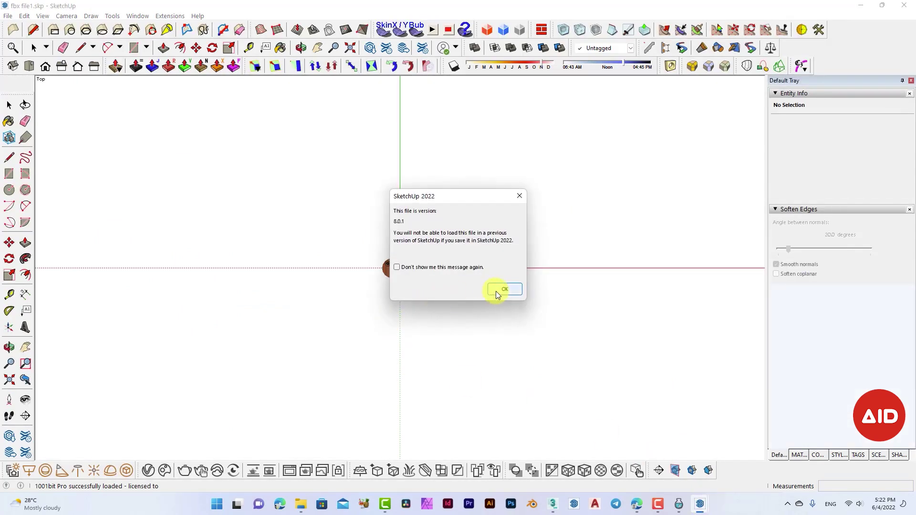
# - Dismiss the file-version warning and orbit from the top view to an angle over the candlesticks
pyautogui.click(496, 291)
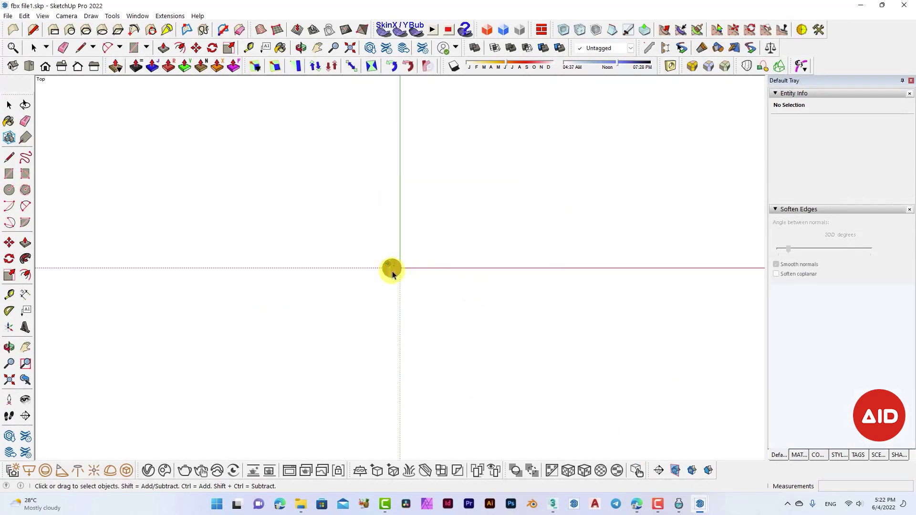
pyautogui.moveTo(274, 215)
pyautogui.mouseDown(button='middle')
pyautogui.moveTo(395, 235)
pyautogui.moveTo(426, 305)
pyautogui.mouseUp(button='middle')
pyautogui.scroll(2, 378, 251)
pyautogui.scroll(3, 379, 254)
pyautogui.scroll(3, 361, 282)
pyautogui.moveTo(361, 282); pyautogui.dragTo(356, 127, button='middle')
pyautogui.moveTo(356, 317)
pyautogui.mouseDown(button='middle')
pyautogui.moveTo(366, 256)
pyautogui.moveTo(237, 202)
pyautogui.moveTo(251, 310)
pyautogui.mouseUp(button='middle')
pyautogui.scroll(-2, 380, 399)
pyautogui.moveTo(380, 399); pyautogui.dragTo(380, 337, button='middle')
# - Select all nine groups, bring up their context menu, then select just the base solid group
pyautogui.press('space')
pyautogui.moveTo(552, 213); pyautogui.dragTo(289, 409)
pyautogui.scroll(3, 358, 330)
pyautogui.rightClick(360, 332)
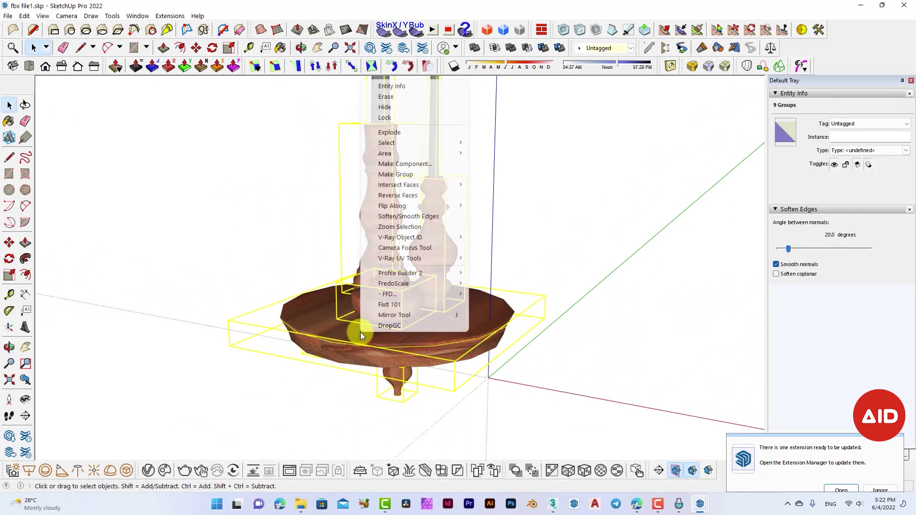
pyautogui.click(350, 339)
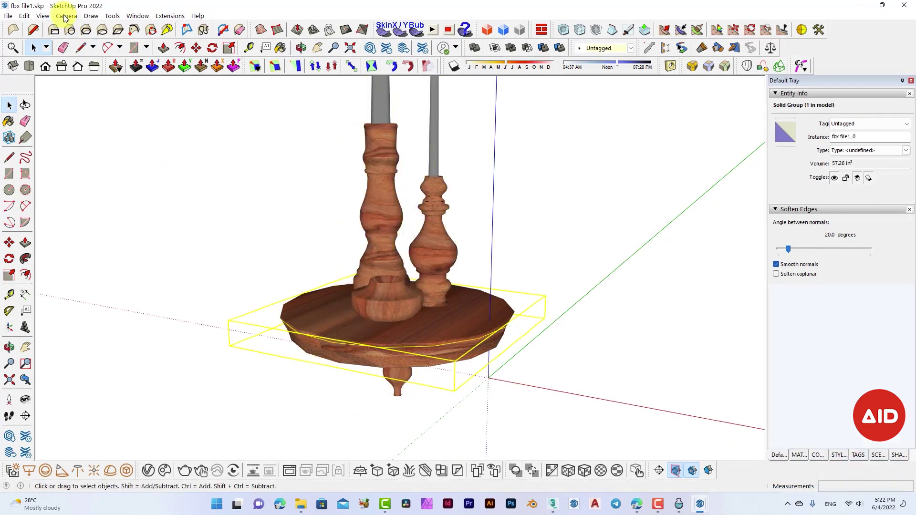
# - Show hidden geometry to reveal the mesh edges, and zoom in on the table
pyautogui.click(45, 18)
pyautogui.click(72, 49)
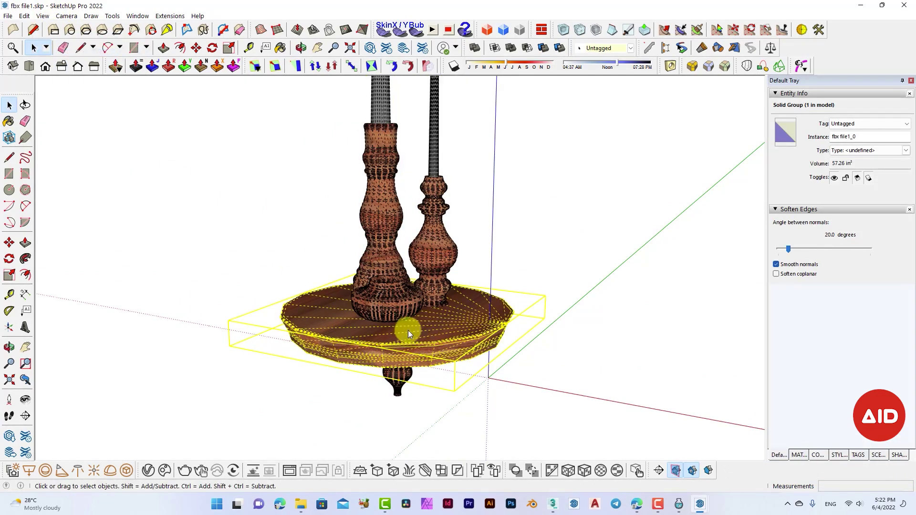
pyautogui.scroll(1, 482, 328)
pyautogui.scroll(2, 458, 367)
pyautogui.scroll(2, 411, 393)
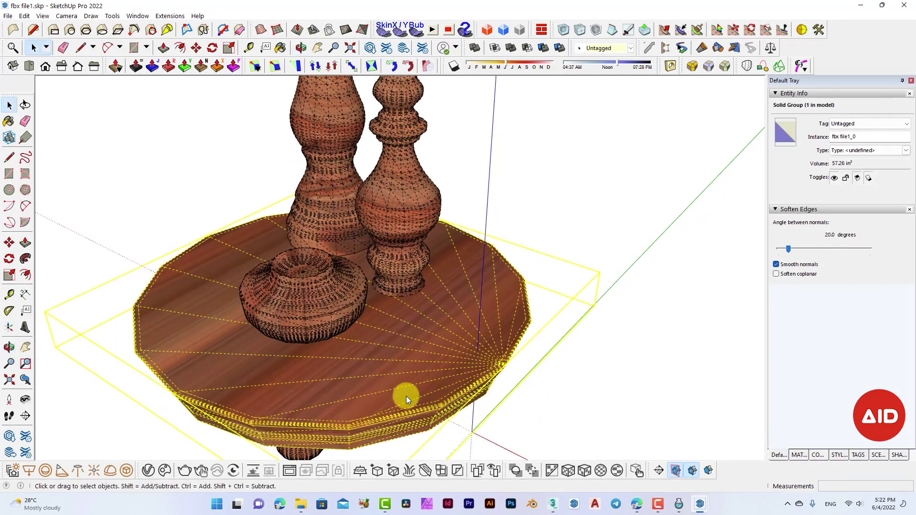
# - Run FixIt 101 on the tray group, then orbit to view the table's underside
pyautogui.rightClick(447, 351)
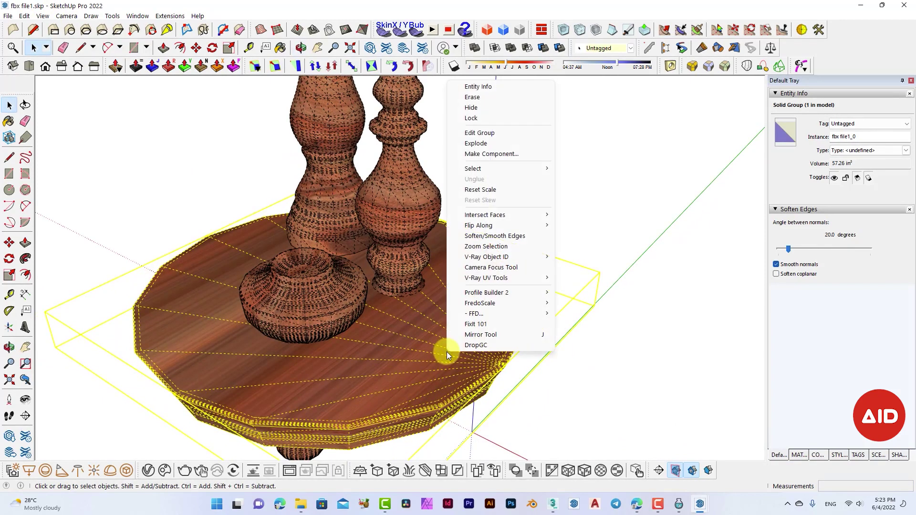
pyautogui.click(481, 322)
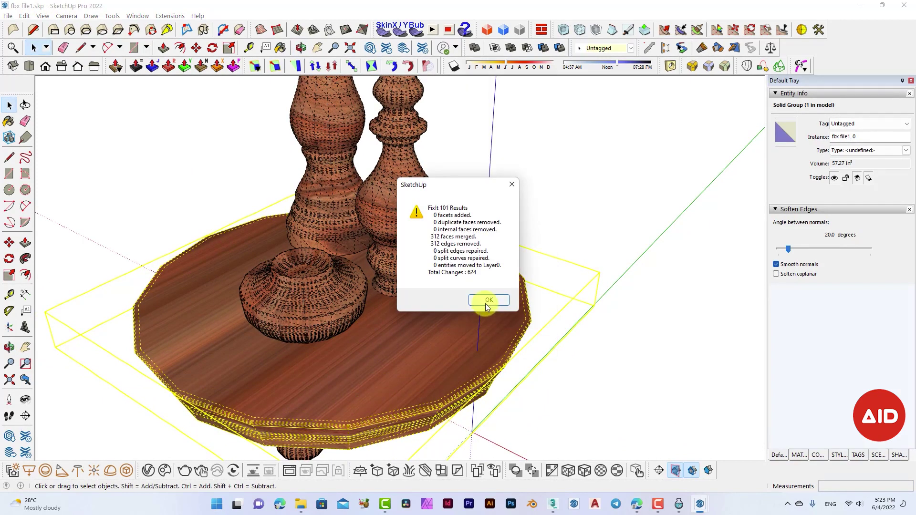
pyautogui.click(486, 302)
pyautogui.moveTo(372, 402); pyautogui.dragTo(338, 391, button='middle')
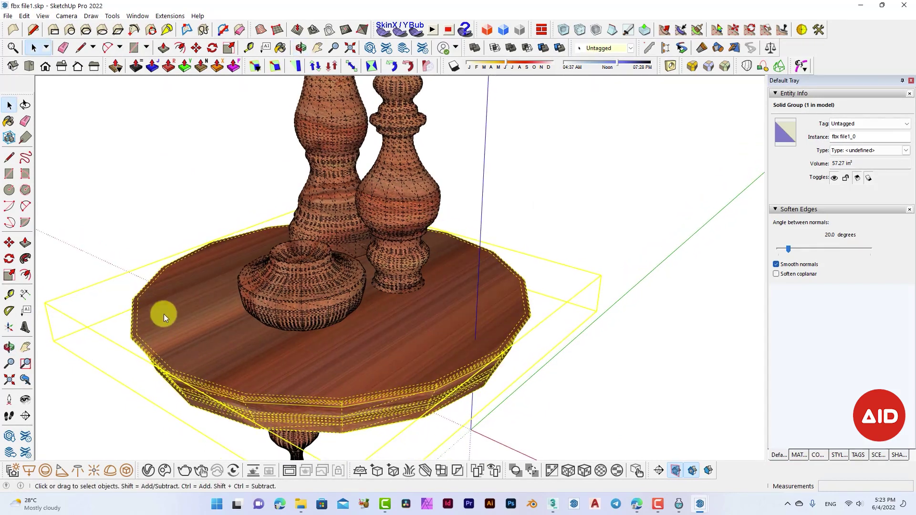
pyautogui.moveTo(310, 358)
pyautogui.mouseDown(button='middle')
pyautogui.moveTo(329, 379)
pyautogui.moveTo(343, 228)
pyautogui.moveTo(367, 183)
pyautogui.mouseUp(button='middle')
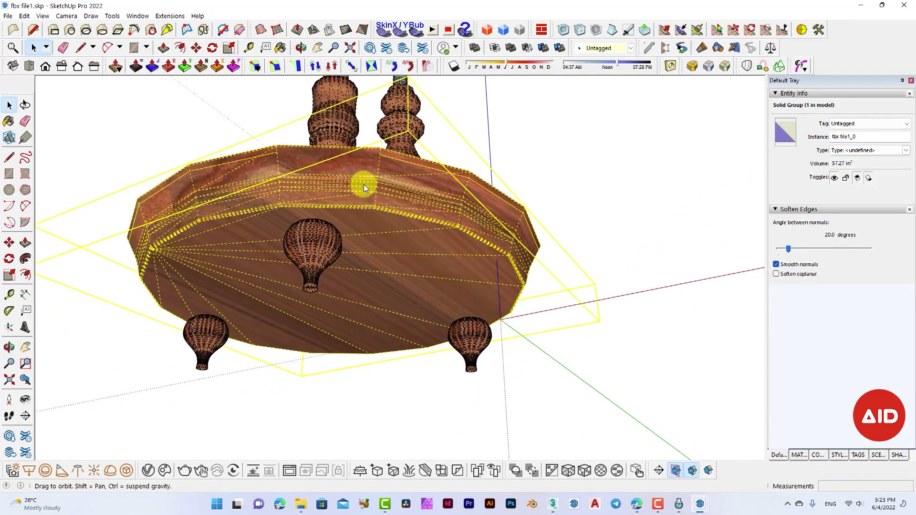
pyautogui.moveTo(209, 312)
pyautogui.mouseDown(button='middle')
pyautogui.moveTo(194, 279)
pyautogui.moveTo(345, 263)
pyautogui.moveTo(402, 230)
pyautogui.mouseUp(button='middle')
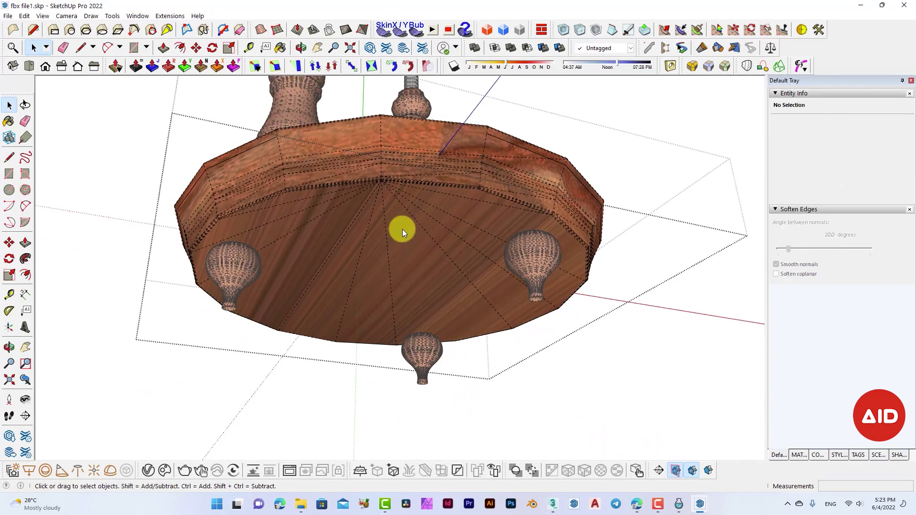
pyautogui.scroll(3, 403, 229)
# - Soften the radial edges on the tray underside with the Eraser
pyautogui.click(393, 216)
pyautogui.press('e')
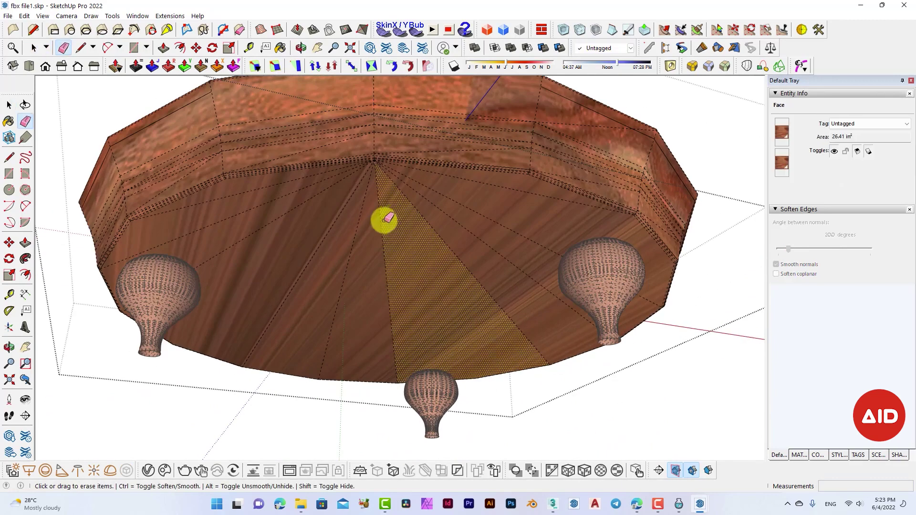
pyautogui.keyDown('ctrl'); pyautogui.moveTo(334, 201); pyautogui.dragTo(292, 182); pyautogui.keyUp('ctrl')
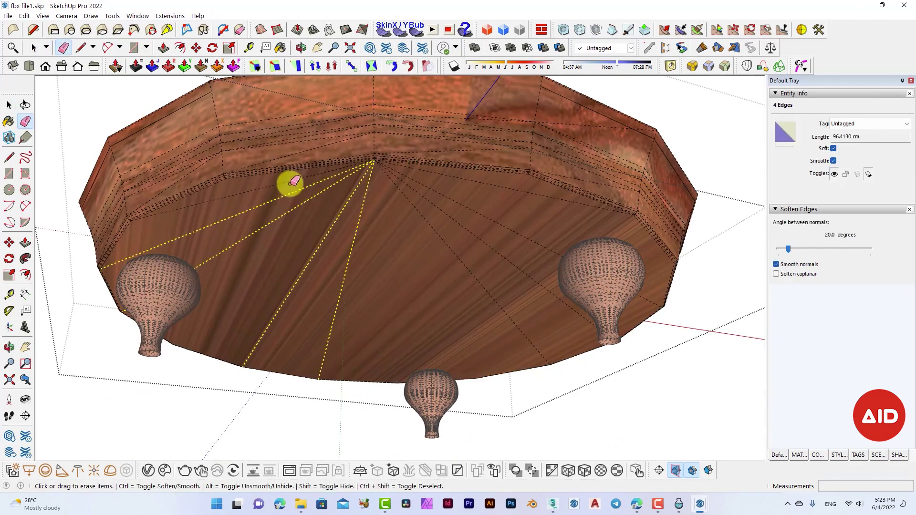
pyautogui.moveTo(379, 191)
pyautogui.keyDown('ctrl'); pyautogui.mouseDown()
pyautogui.moveTo(412, 168)
pyautogui.moveTo(434, 215)
pyautogui.mouseUp(); pyautogui.keyUp('ctrl')
pyautogui.moveTo(433, 215)
pyautogui.mouseDown(button='middle')
pyautogui.moveTo(462, 262)
pyautogui.moveTo(270, 184)
pyautogui.moveTo(258, 260)
pyautogui.moveTo(262, 344)
pyautogui.moveTo(327, 351)
pyautogui.moveTo(300, 317)
pyautogui.moveTo(508, 292)
pyautogui.moveTo(440, 261)
pyautogui.mouseUp(button='middle')
# - Reselect the tray group and run FixIt 101 on it again
pyautogui.press('space')
pyautogui.click(409, 262)
pyautogui.rightClick(410, 261)
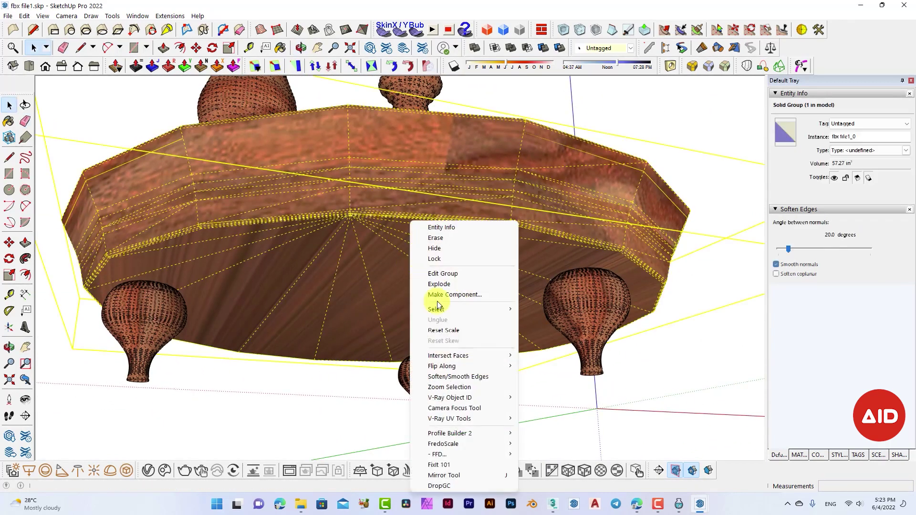
pyautogui.click(439, 465)
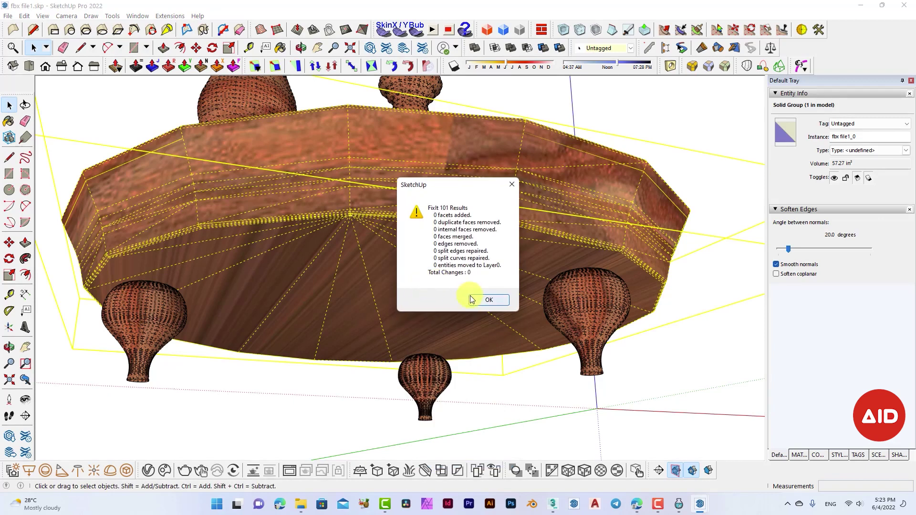
pyautogui.click(485, 306)
# - Run FixIt 101 on all nine groups, merging 5450 faces and removing 5498 edges
pyautogui.click(588, 310)
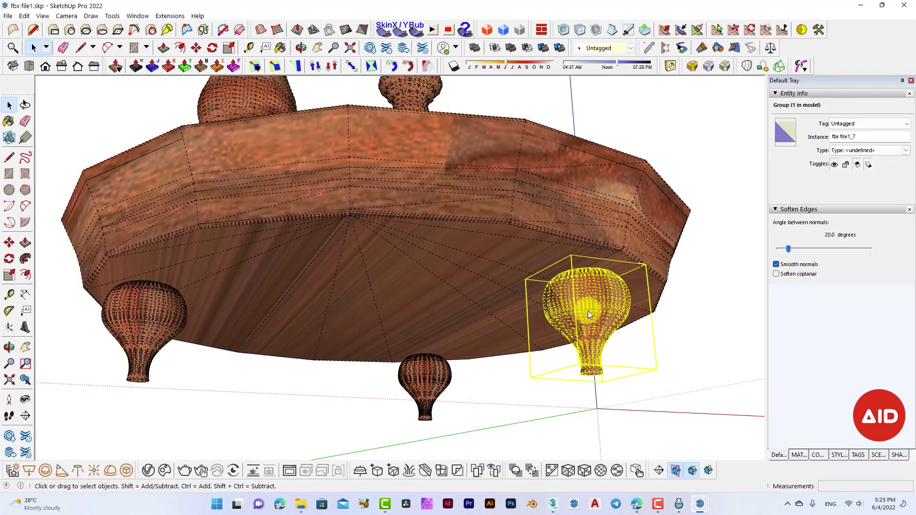
pyautogui.hotkey('ctrl', 'a')
pyautogui.rightClick(588, 311)
pyautogui.click(615, 285)
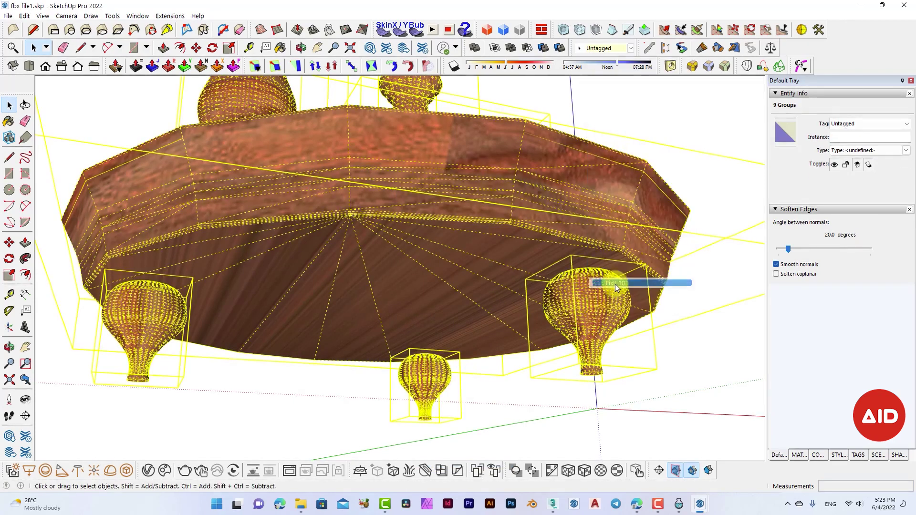
pyautogui.click(482, 298)
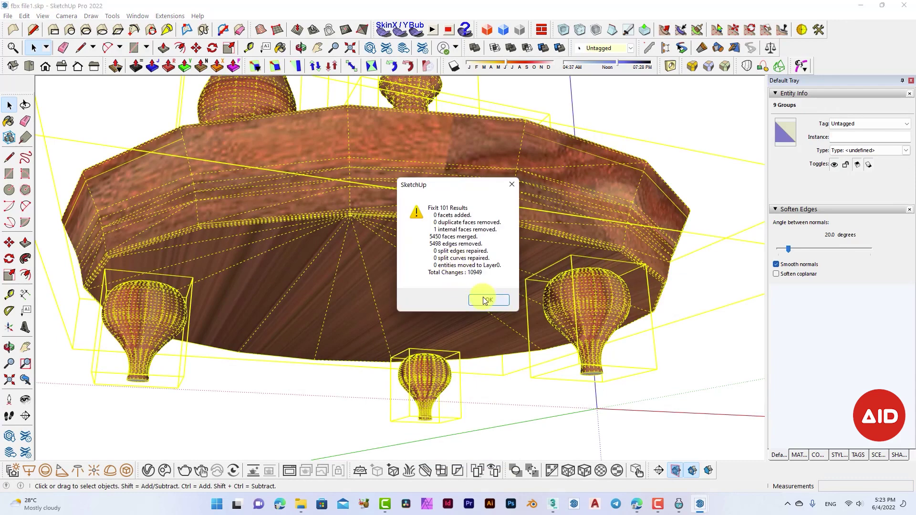
pyautogui.moveTo(481, 294)
pyautogui.mouseDown(button='middle')
pyautogui.moveTo(481, 353)
pyautogui.moveTo(378, 377)
pyautogui.moveTo(337, 418)
pyautogui.moveTo(274, 333)
pyautogui.moveTo(471, 256)
pyautogui.moveTo(440, 266)
pyautogui.moveTo(466, 246)
pyautogui.mouseUp(button='middle')
pyautogui.click(570, 229)
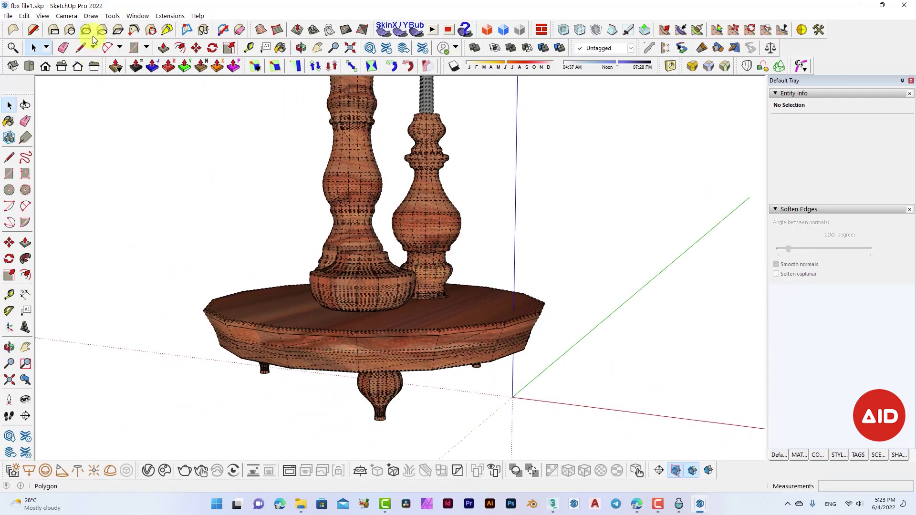
# - Turn off Hidden Geometry to hide the dashed mesh, then reframe the model
pyautogui.click(43, 15)
pyautogui.click(59, 55)
pyautogui.moveTo(442, 475)
pyautogui.mouseDown(button='middle')
pyautogui.moveTo(442, 303)
pyautogui.moveTo(229, 303)
pyautogui.moveTo(260, 371)
pyautogui.moveTo(343, 401)
pyautogui.moveTo(243, 337)
pyautogui.moveTo(507, 352)
pyautogui.moveTo(520, 440)
pyautogui.moveTo(368, 359)
pyautogui.mouseUp(button='middle')
pyautogui.scroll(2, 394, 344)
pyautogui.scroll(3, 395, 347)
# - Select the smaller candlestick group and set its Soften Edges angle to 128.7°
pyautogui.click(365, 320)
pyautogui.scroll(3, 366, 320)
pyautogui.scroll(1, 366, 319)
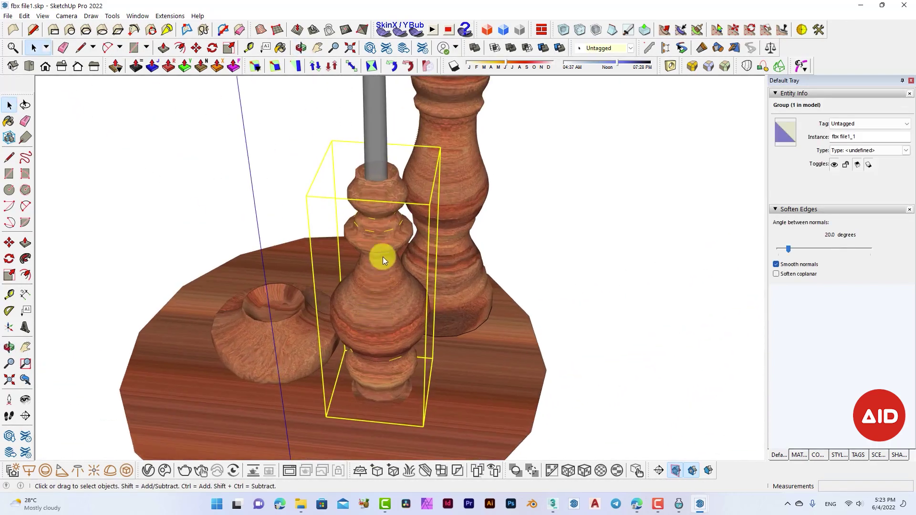
pyautogui.click(776, 274)
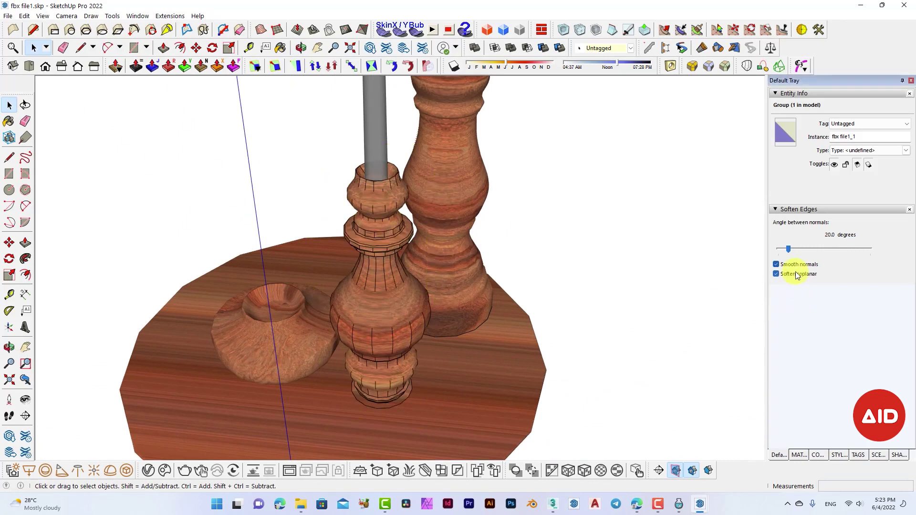
pyautogui.moveTo(789, 249); pyautogui.dragTo(807, 253)
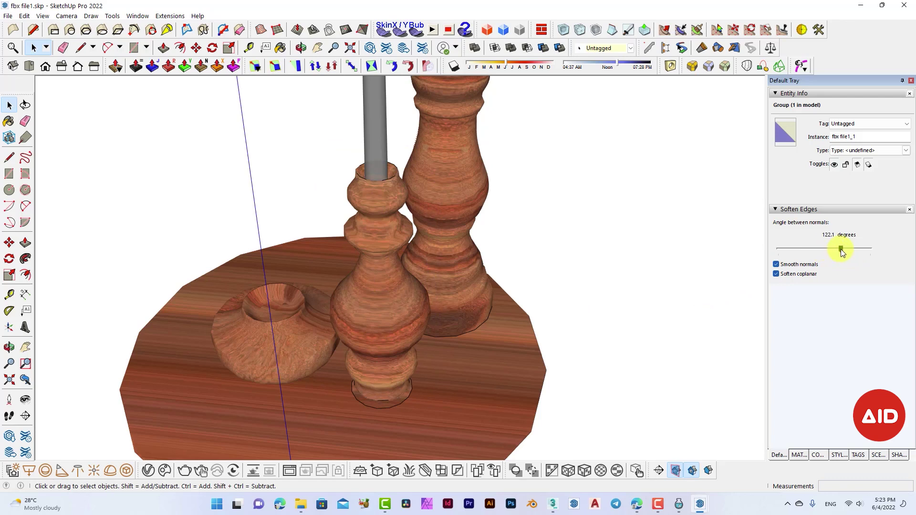
pyautogui.moveTo(844, 249); pyautogui.dragTo(849, 250)
pyautogui.moveTo(448, 380); pyautogui.dragTo(512, 283, button='middle')
pyautogui.click(777, 274)
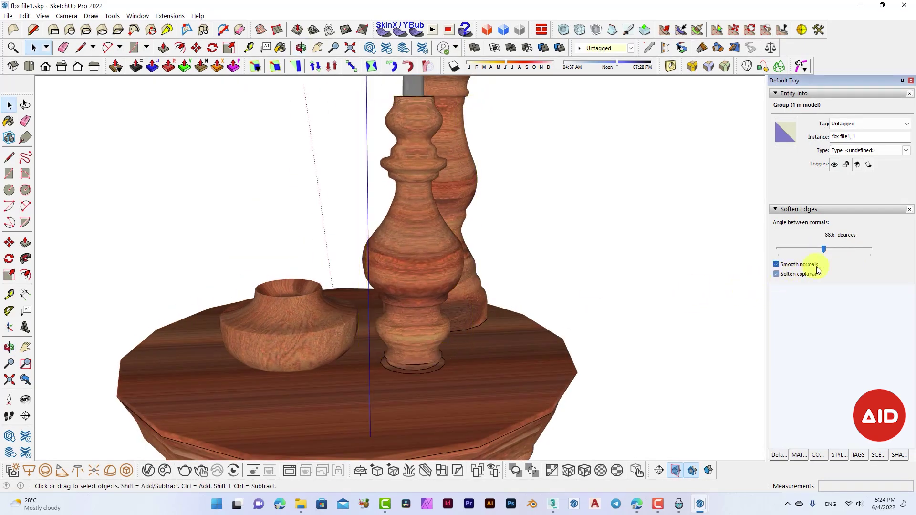
pyautogui.moveTo(841, 251); pyautogui.dragTo(844, 250)
pyautogui.moveTo(545, 363)
pyautogui.mouseDown(button='middle')
pyautogui.moveTo(505, 382)
pyautogui.moveTo(381, 391)
pyautogui.moveTo(579, 384)
pyautogui.mouseUp(button='middle')
pyautogui.scroll(-5, 381, 391)
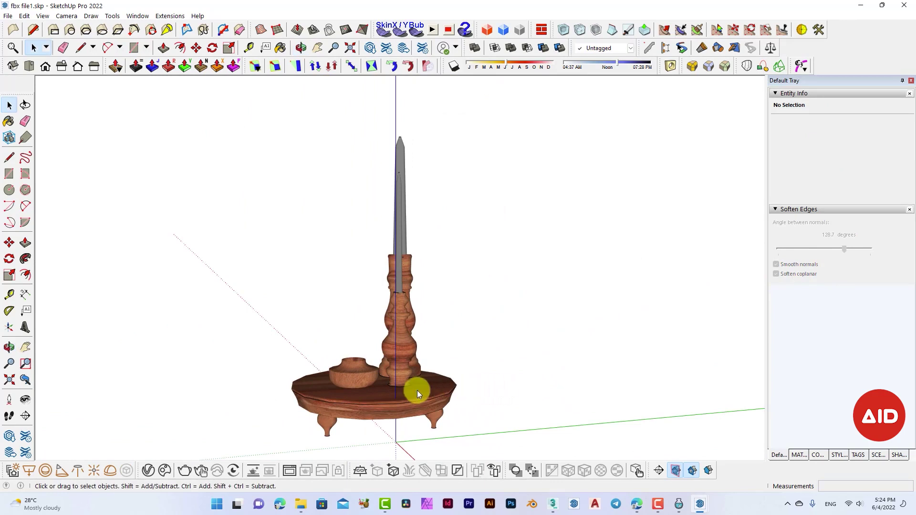
# - Combine all nine groups into one component with default settings
pyautogui.click(417, 390)
pyautogui.moveTo(528, 213); pyautogui.dragTo(276, 445)
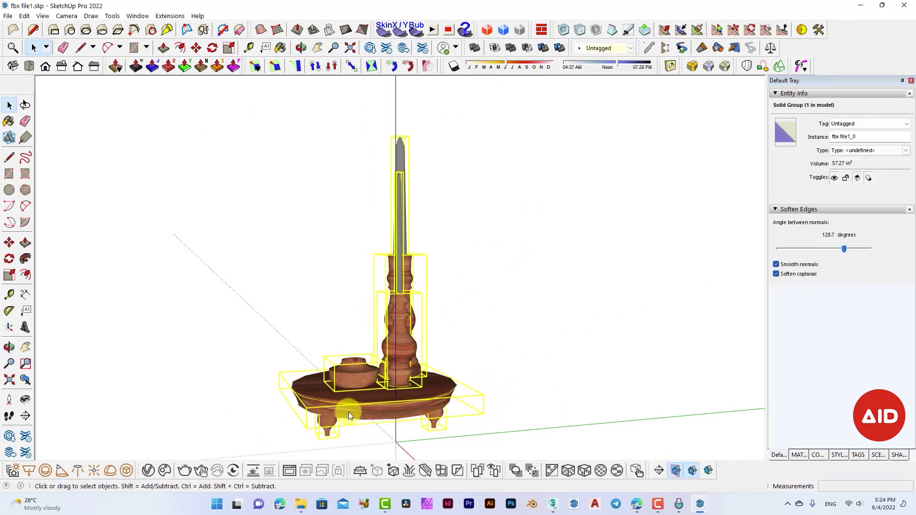
pyautogui.rightClick(350, 411)
pyautogui.moveTo(337, 415)
pyautogui.mouseDown(button='middle')
pyautogui.moveTo(525, 405)
pyautogui.moveTo(517, 343)
pyautogui.mouseUp(button='middle')
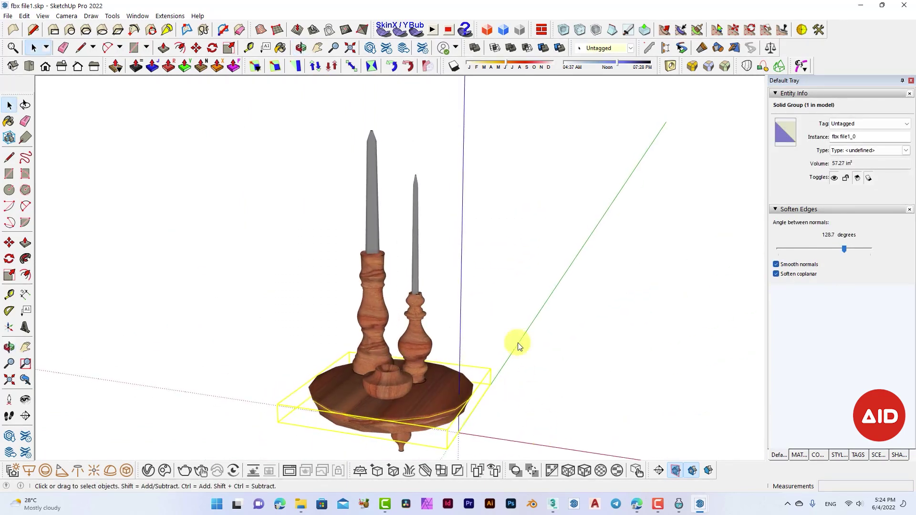
pyautogui.moveTo(284, 443); pyautogui.dragTo(286, 437)
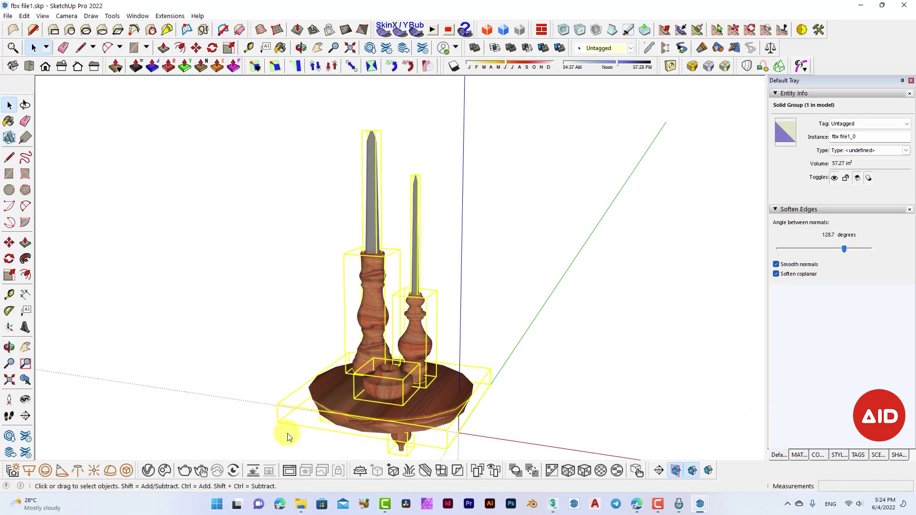
pyautogui.rightClick(379, 405)
pyautogui.click(424, 237)
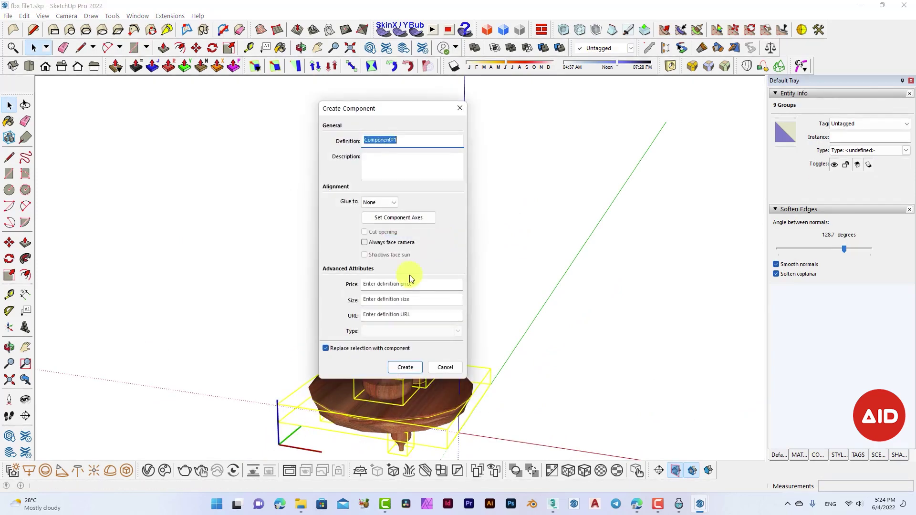
pyautogui.click(400, 369)
# - Save the component into decorative_set_04 without the _2013_vray suffix, then return to Transmutr Artist
pyautogui.rightClick(399, 388)
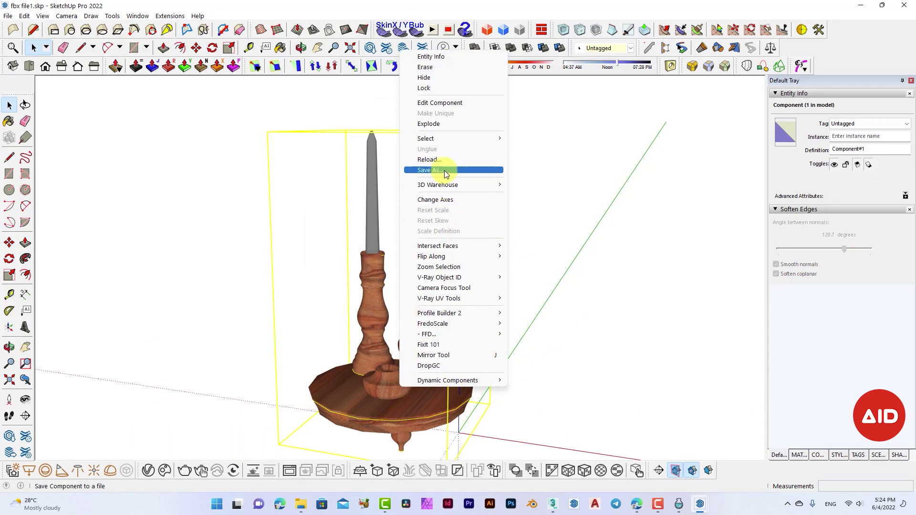
pyautogui.click(442, 170)
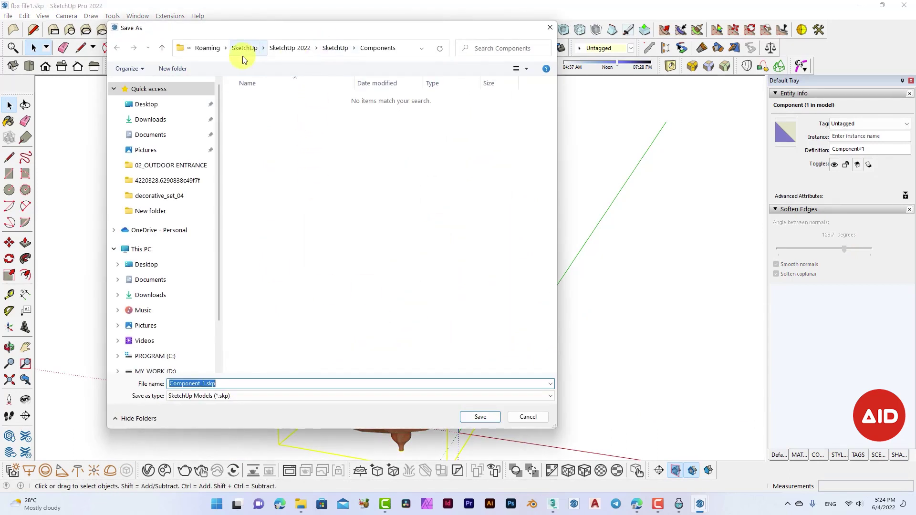
pyautogui.click(168, 185)
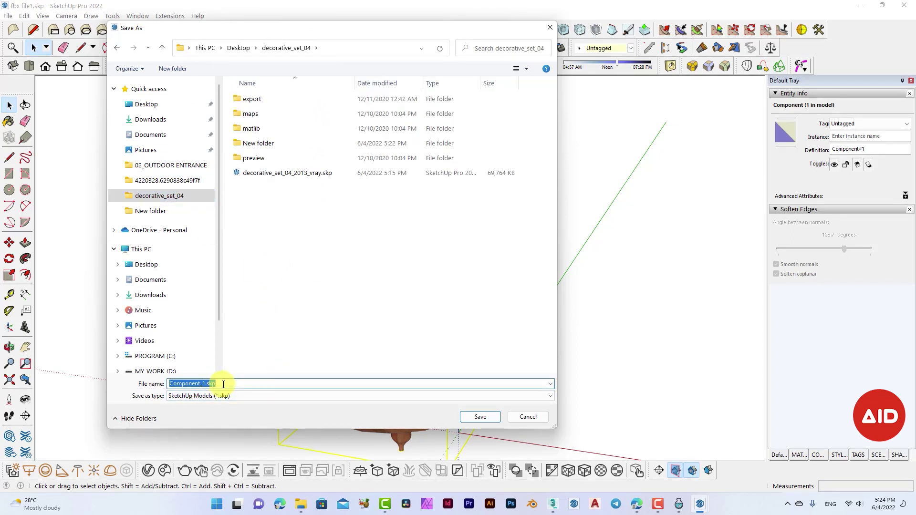
pyautogui.click(292, 173)
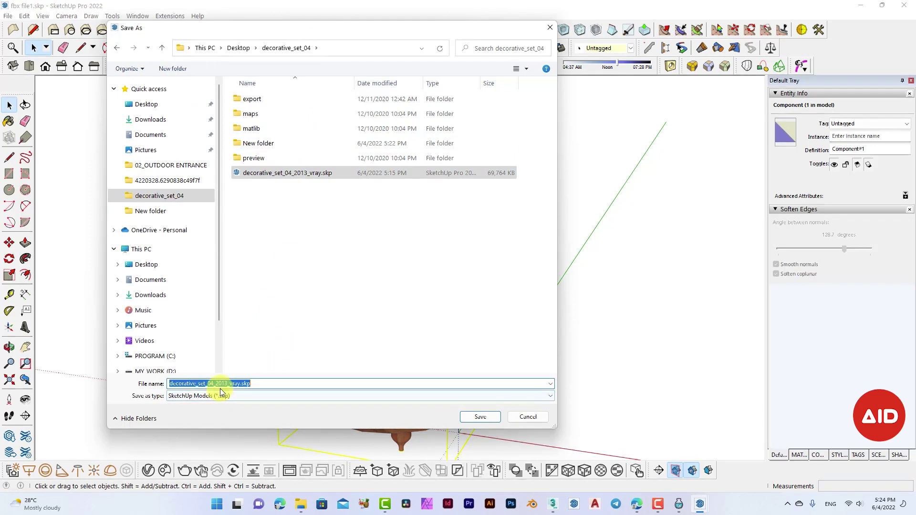
pyautogui.moveTo(214, 384); pyautogui.dragTo(270, 385)
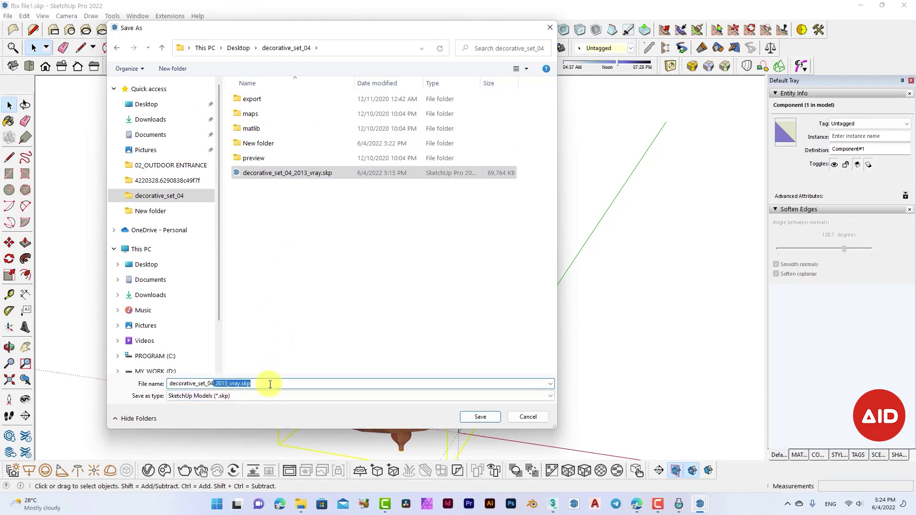
pyautogui.press('BackSpace')
pyautogui.press('Return')
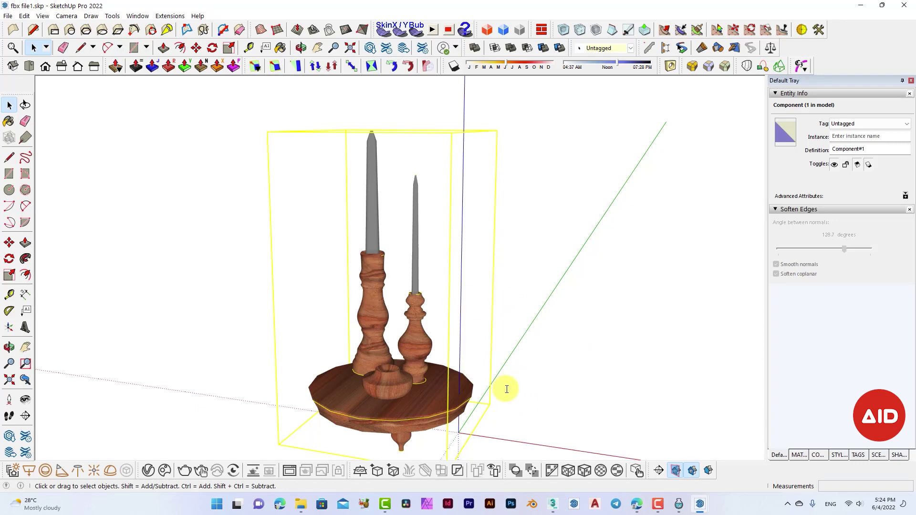
pyautogui.click(679, 506)
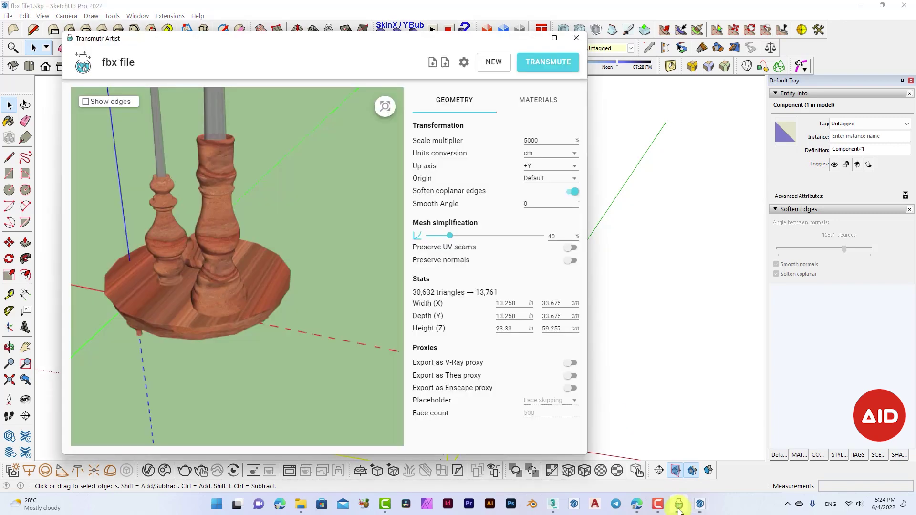